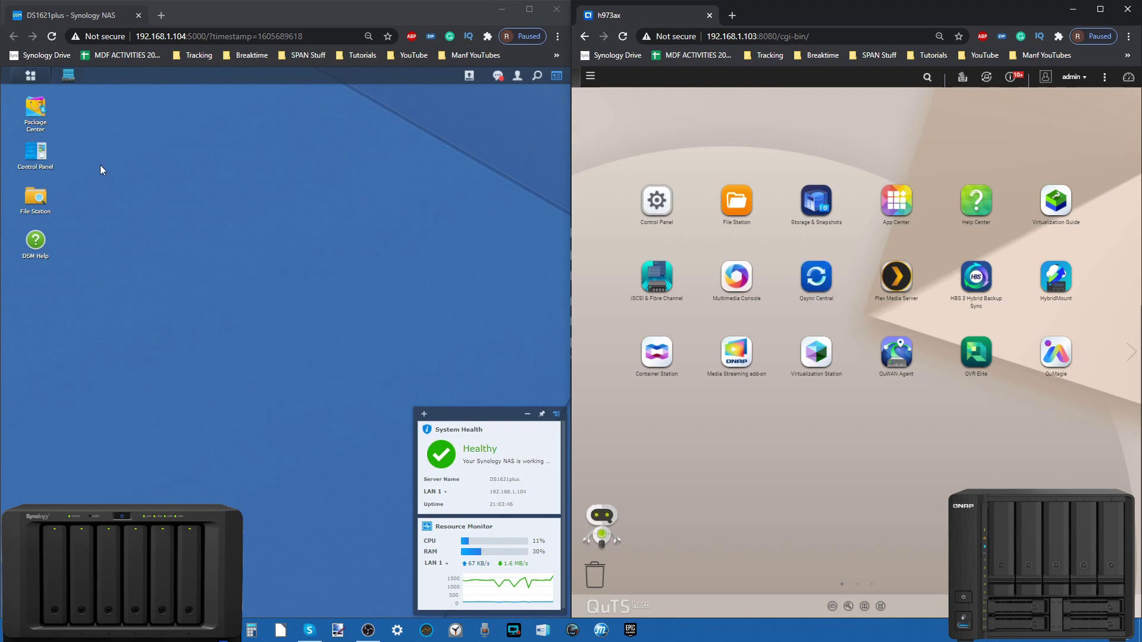
Step: Open Control Panel on both Synology DSM and QNAP QuTS hero
click(30, 76)
scroll(52, 125, down, 1)
click(52, 125)
click(590, 76)
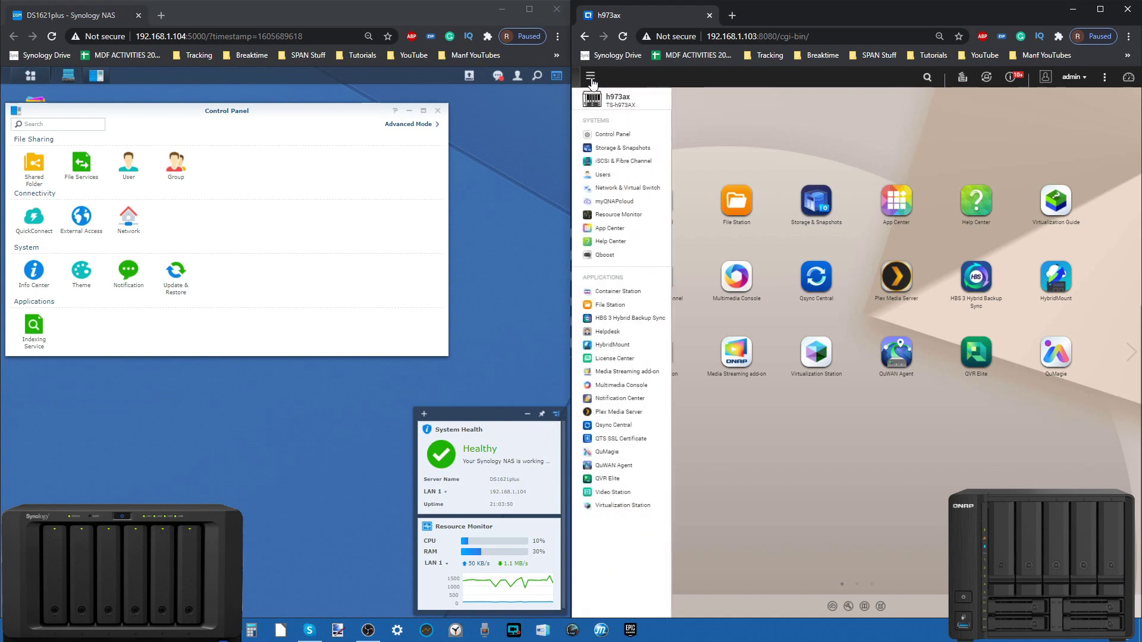
click(645, 136)
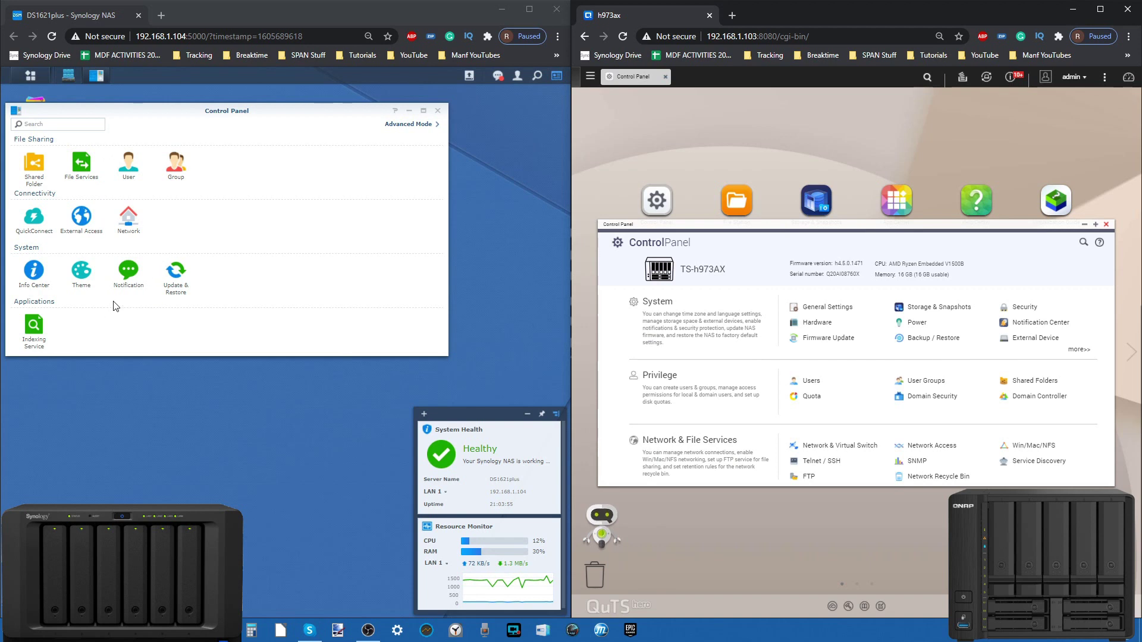
Step: Show DSM's Info Center and bring QuTS hero's System Status window to the front
click(34, 273)
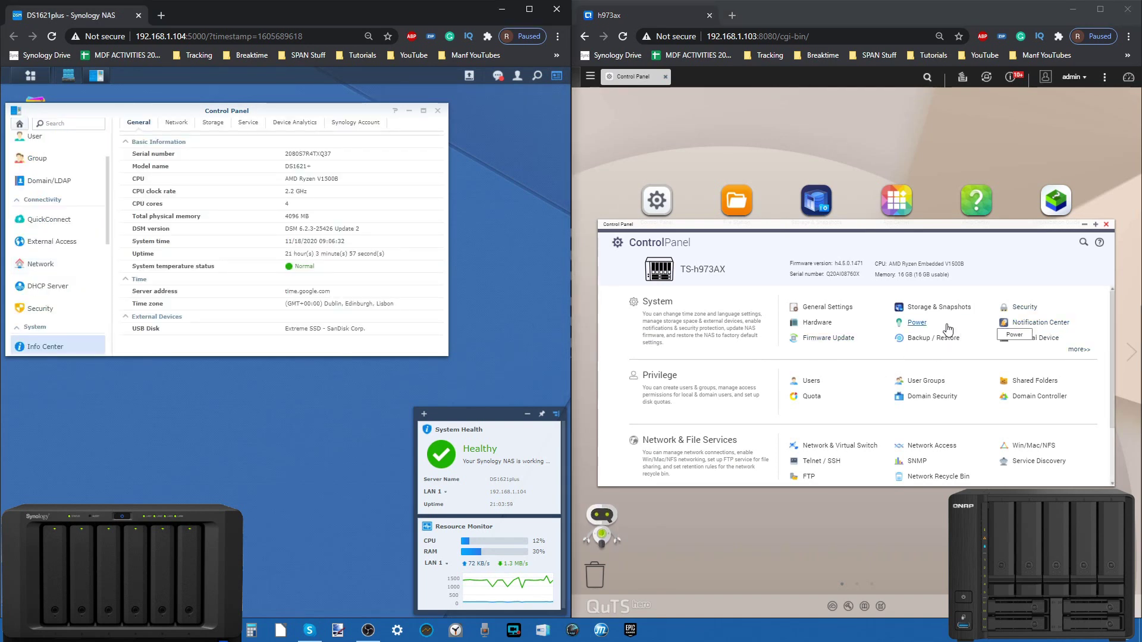
click(823, 325)
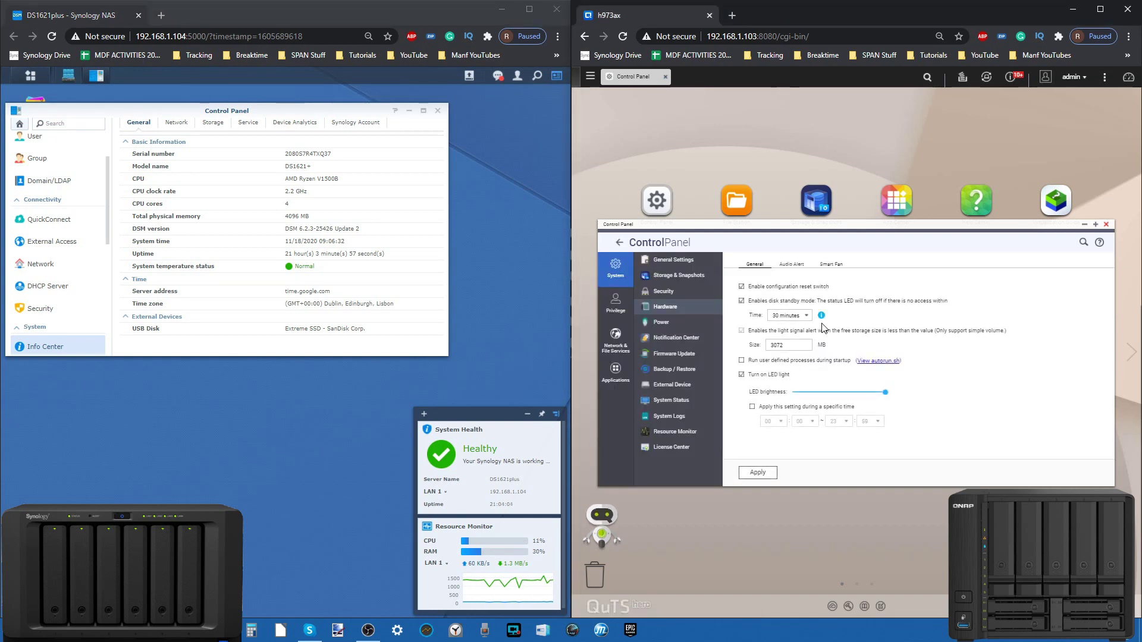
click(676, 402)
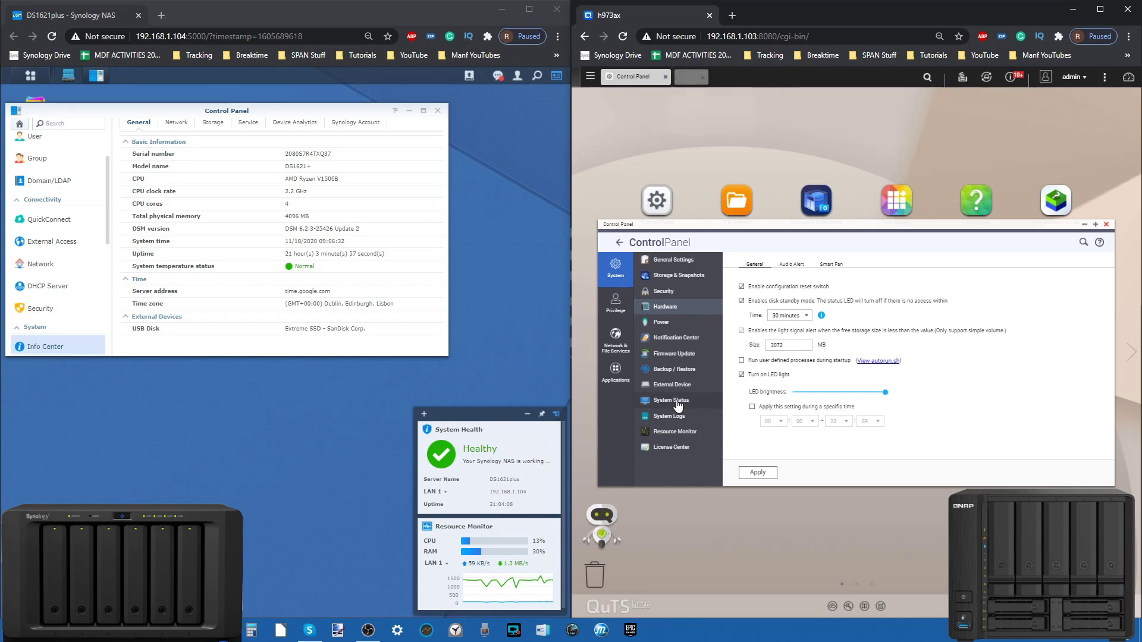
drag(828, 226, 827, 117)
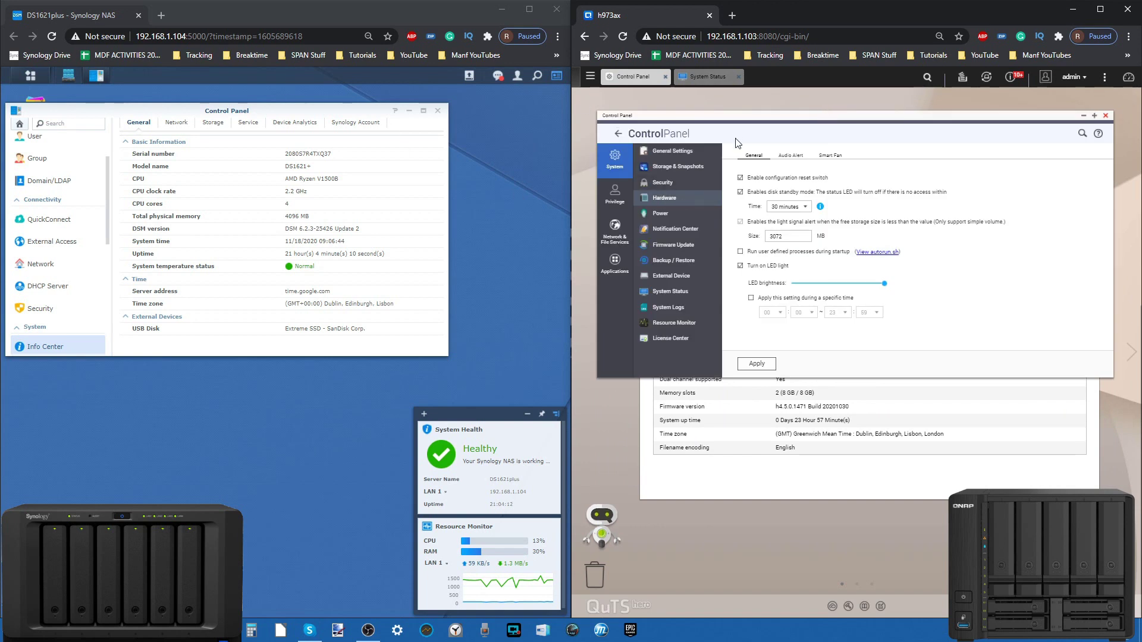
click(688, 292)
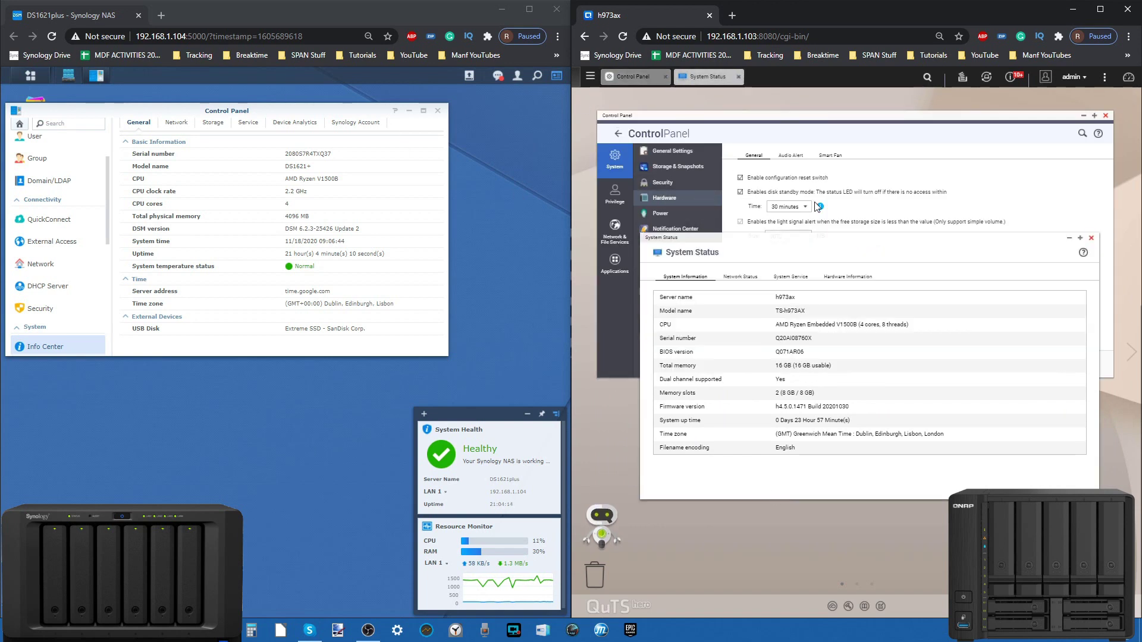
Step: Reposition System Status and the DSM Control Panel so TS-h973AX and DS1621+ details are both visible
drag(802, 238, 790, 139)
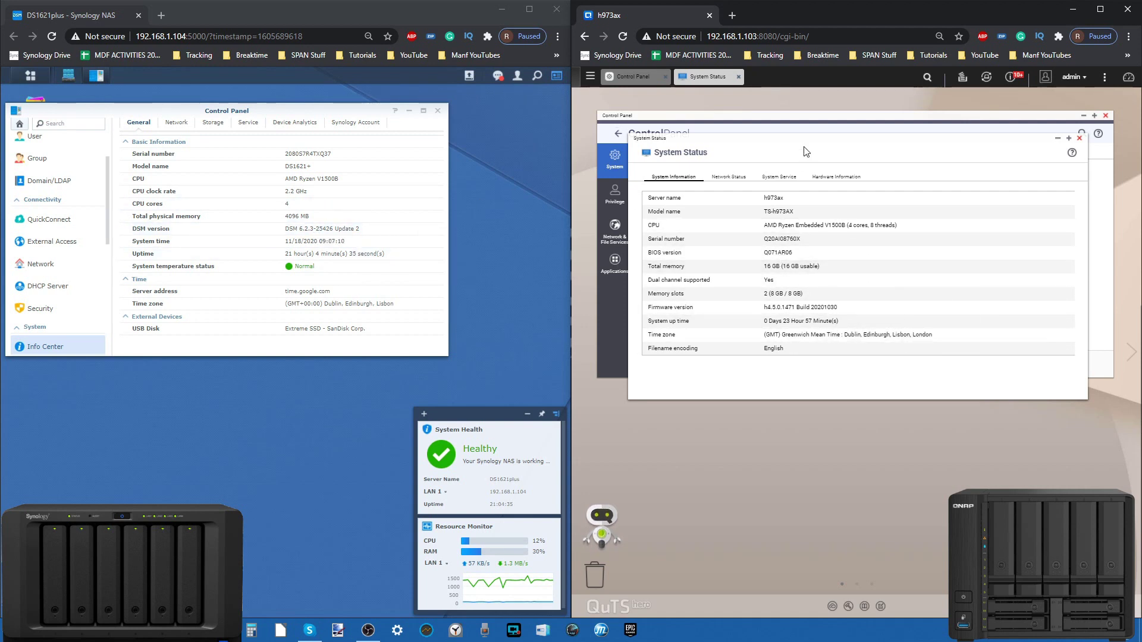
drag(807, 138, 798, 168)
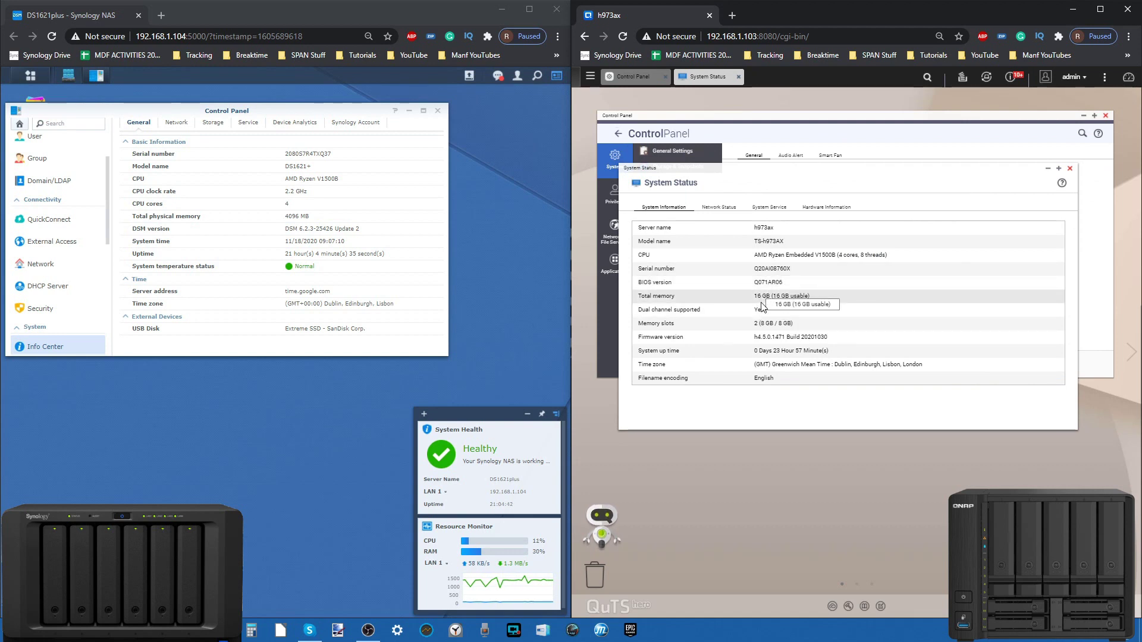
drag(374, 107, 432, 177)
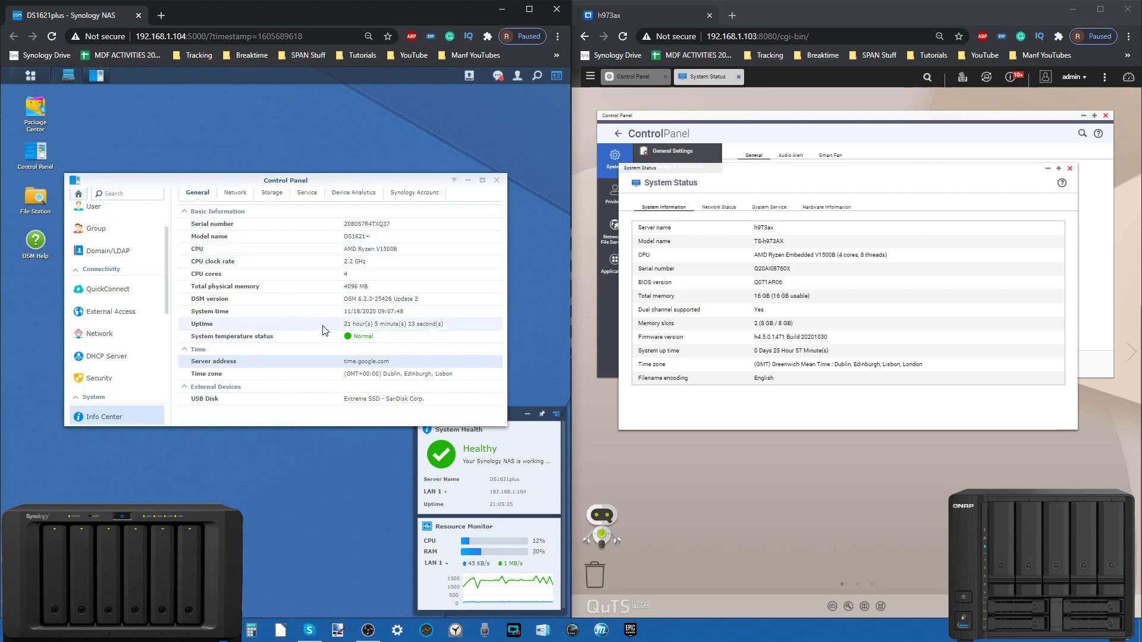
Step: Launch DSM Storage Manager and QuTS hero Storage & Snapshots side by side
click(30, 75)
click(376, 87)
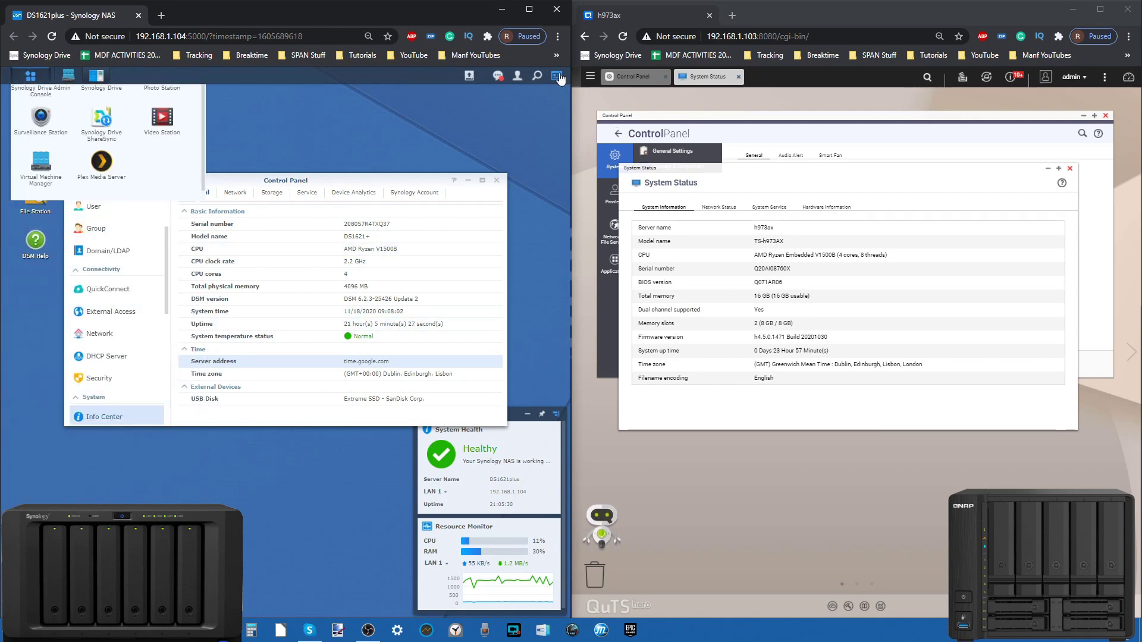
click(591, 76)
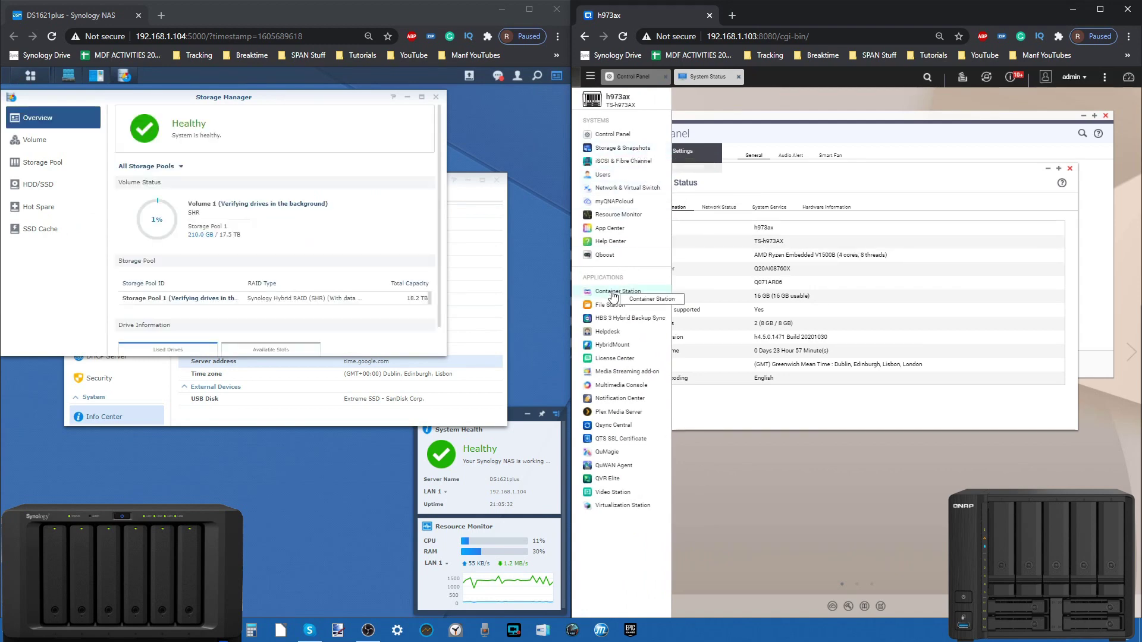
click(619, 148)
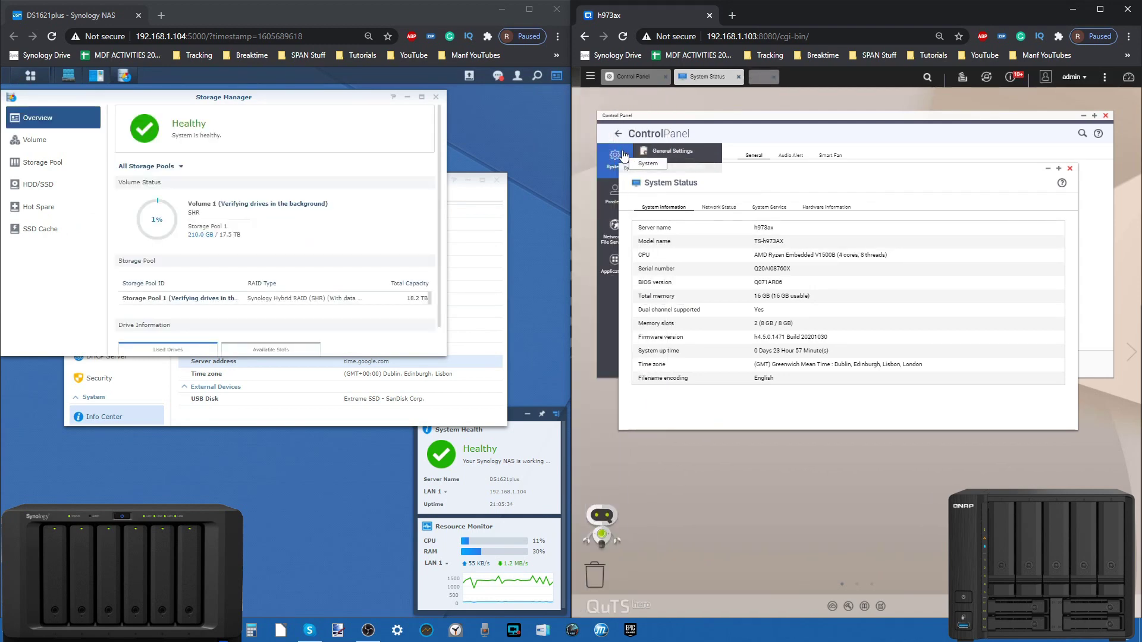
drag(294, 96, 348, 191)
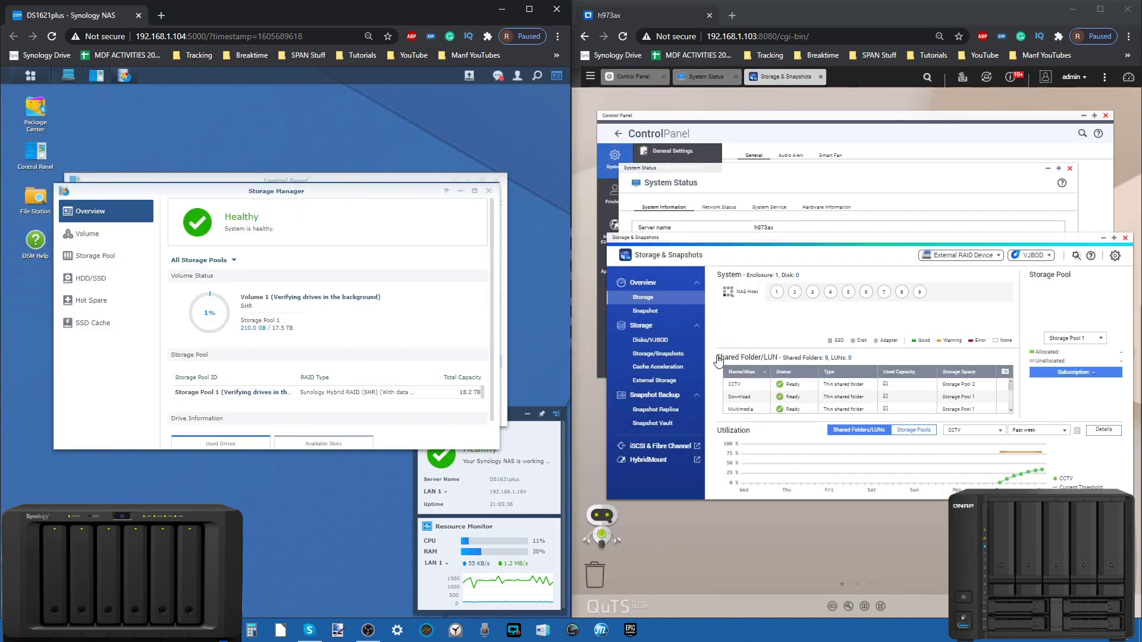
Step: Compare DSM's drive list and cache devices with QuTS hero's disks, SSD 3 and cache acceleration
click(662, 356)
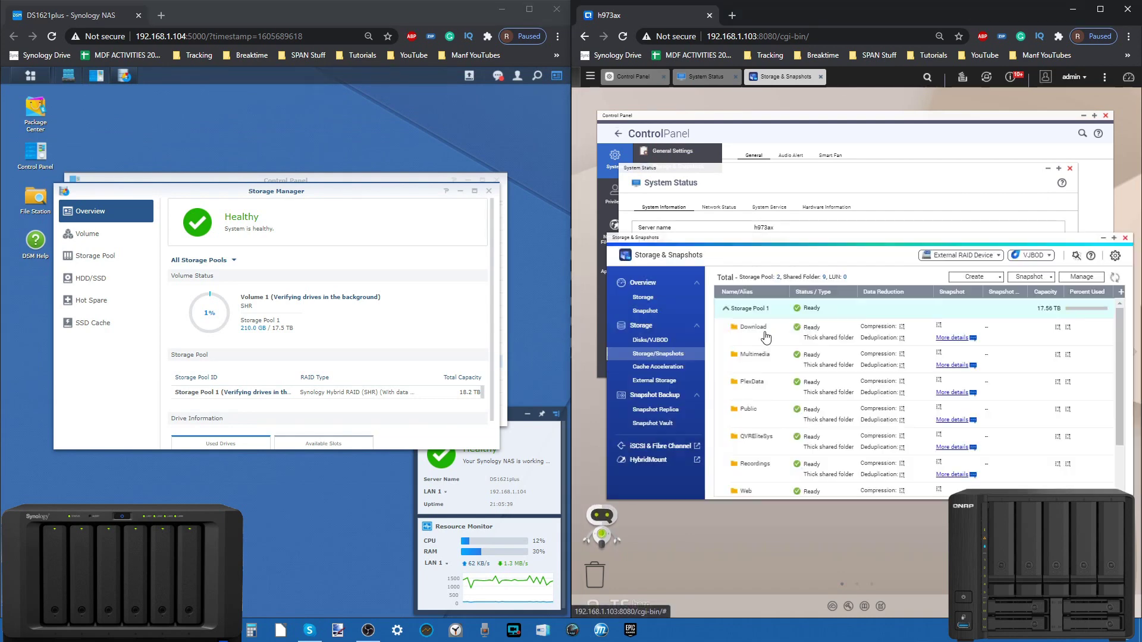
click(648, 339)
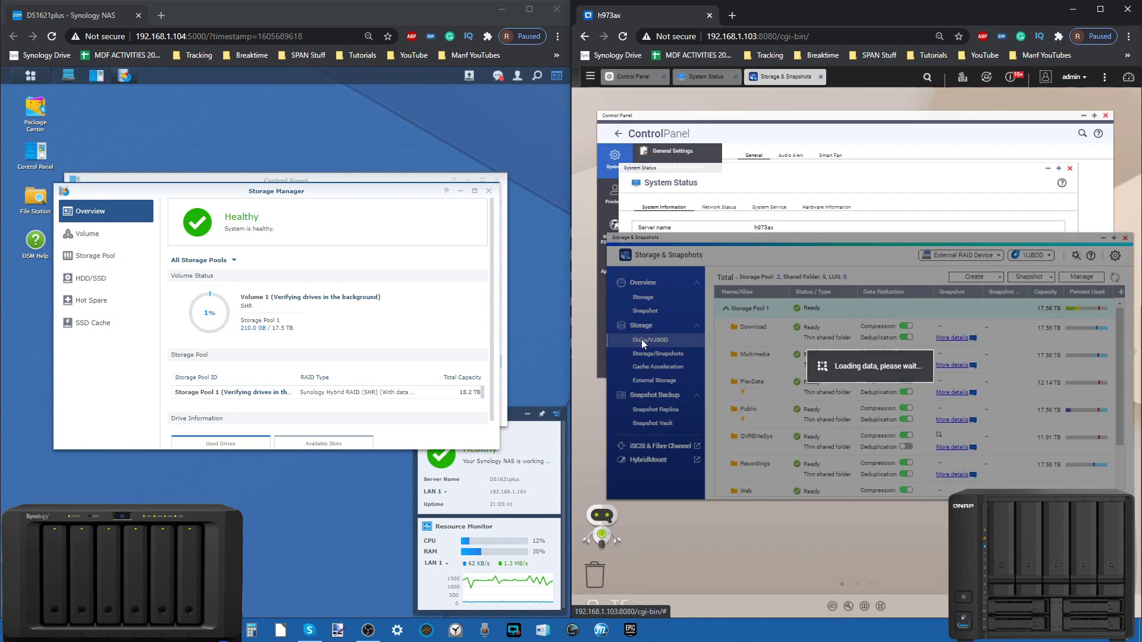
click(90, 279)
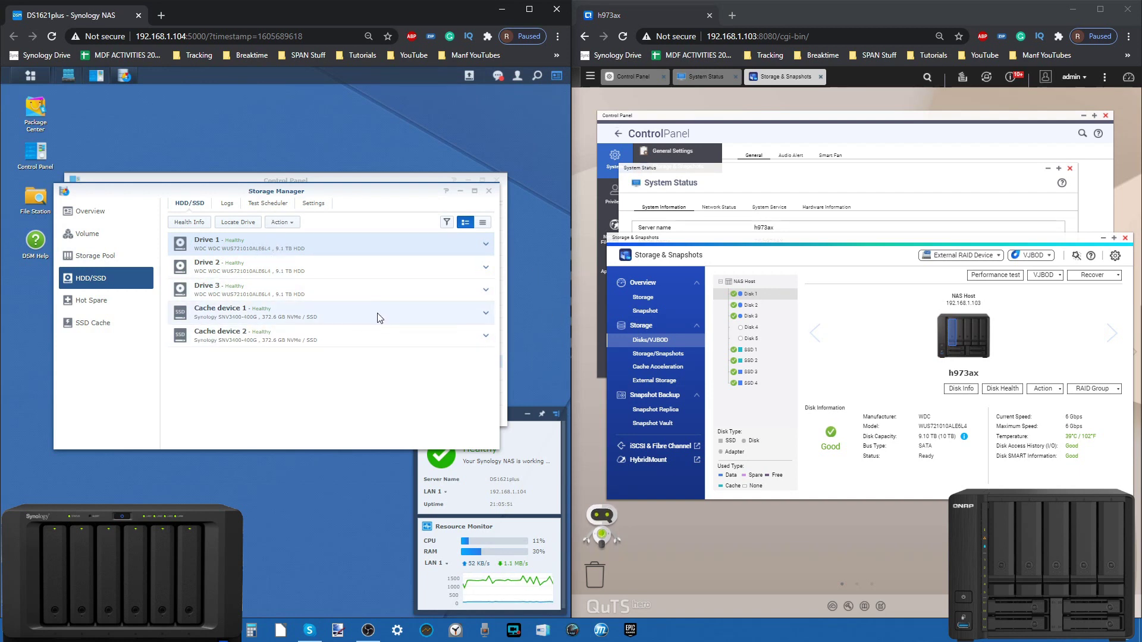
click(248, 320)
click(242, 340)
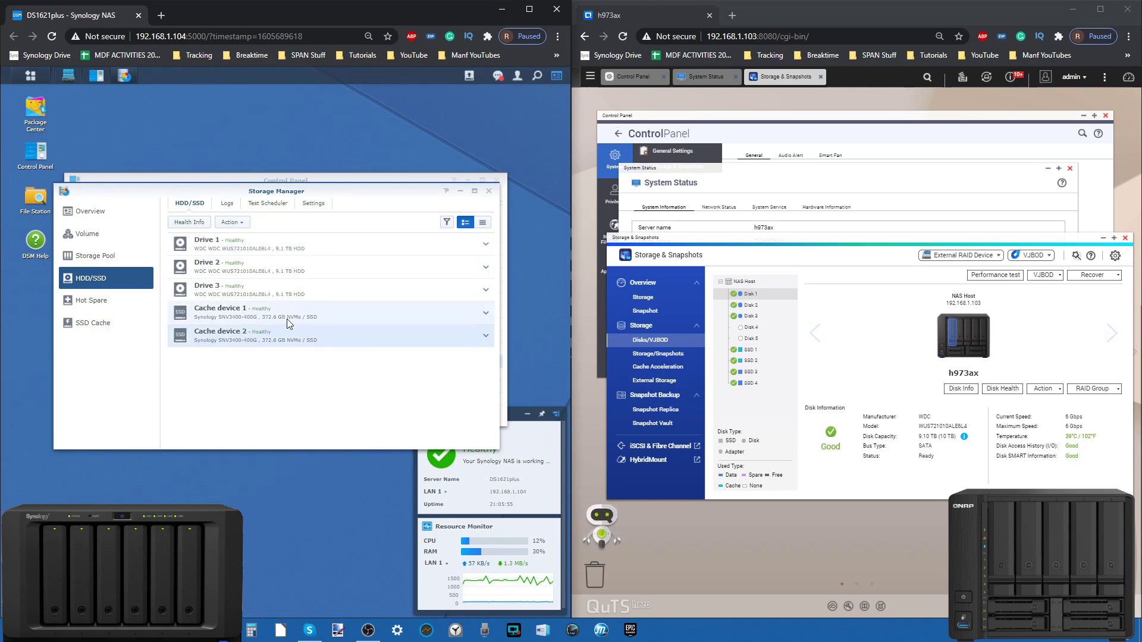
click(750, 372)
click(680, 366)
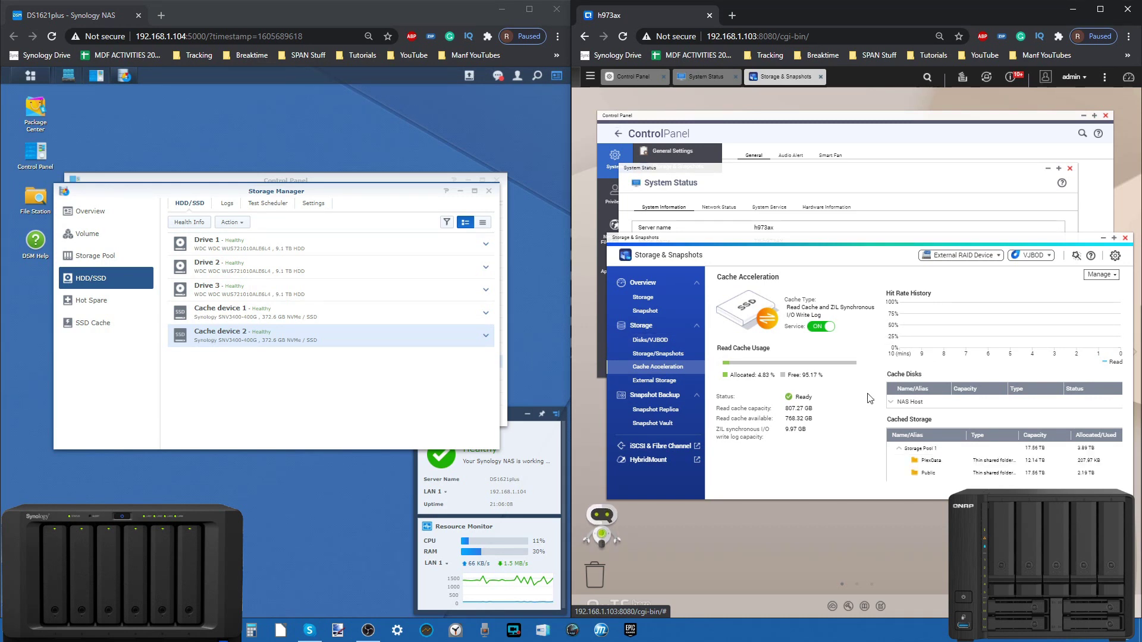
Step: Show QuTS hero's storage overview and DSM's SSD Cache 1 details (RAID 1, 90% hit rate)
click(645, 340)
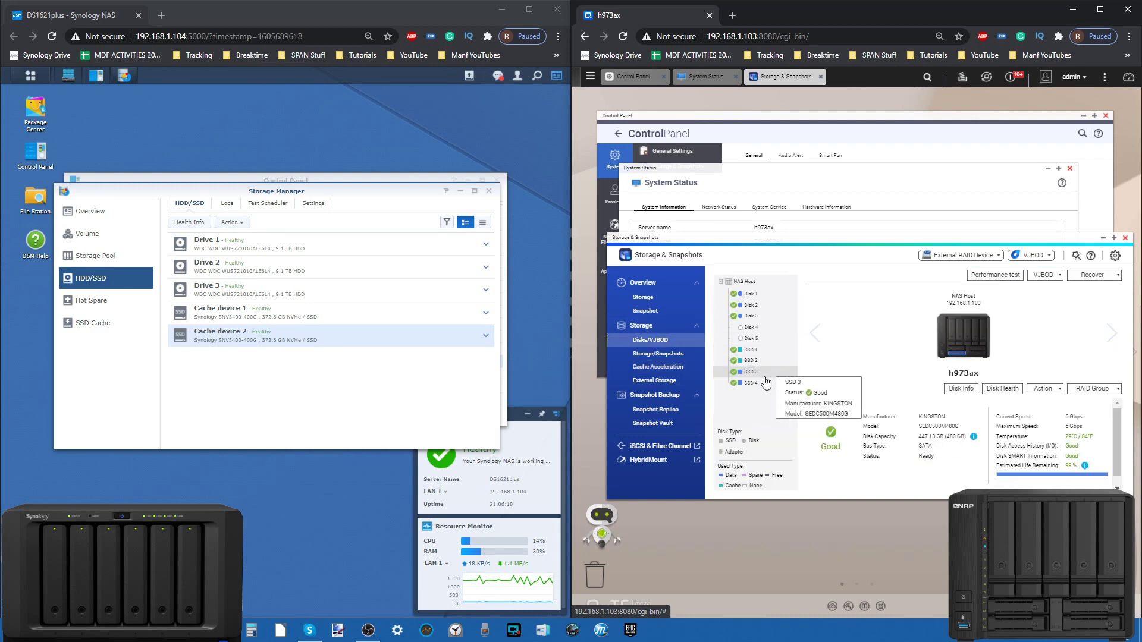
click(644, 297)
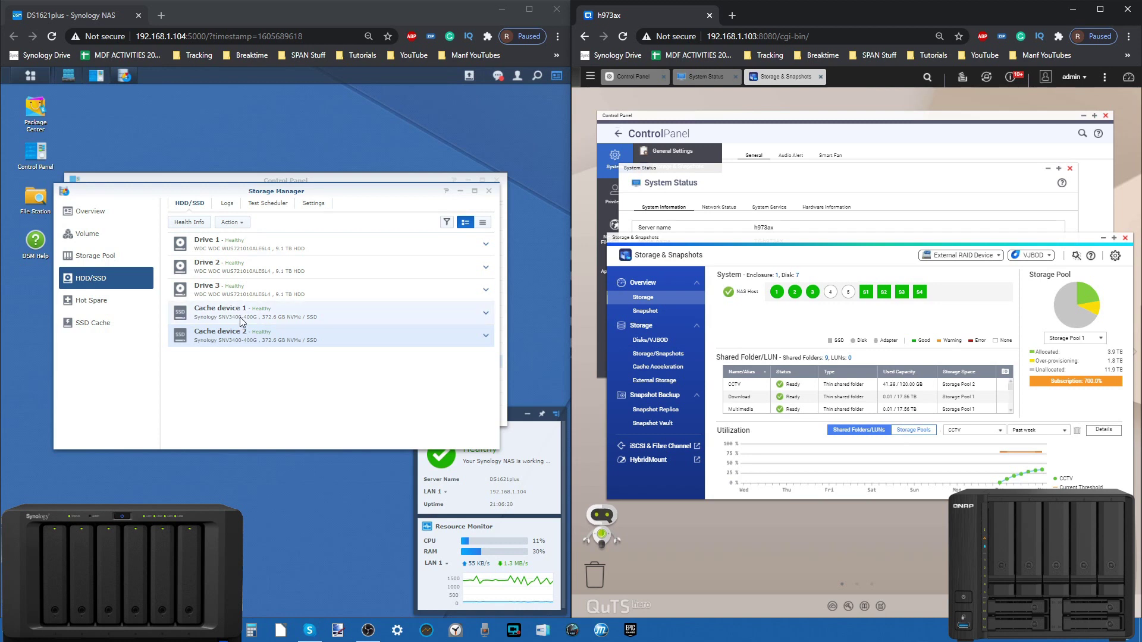
click(95, 324)
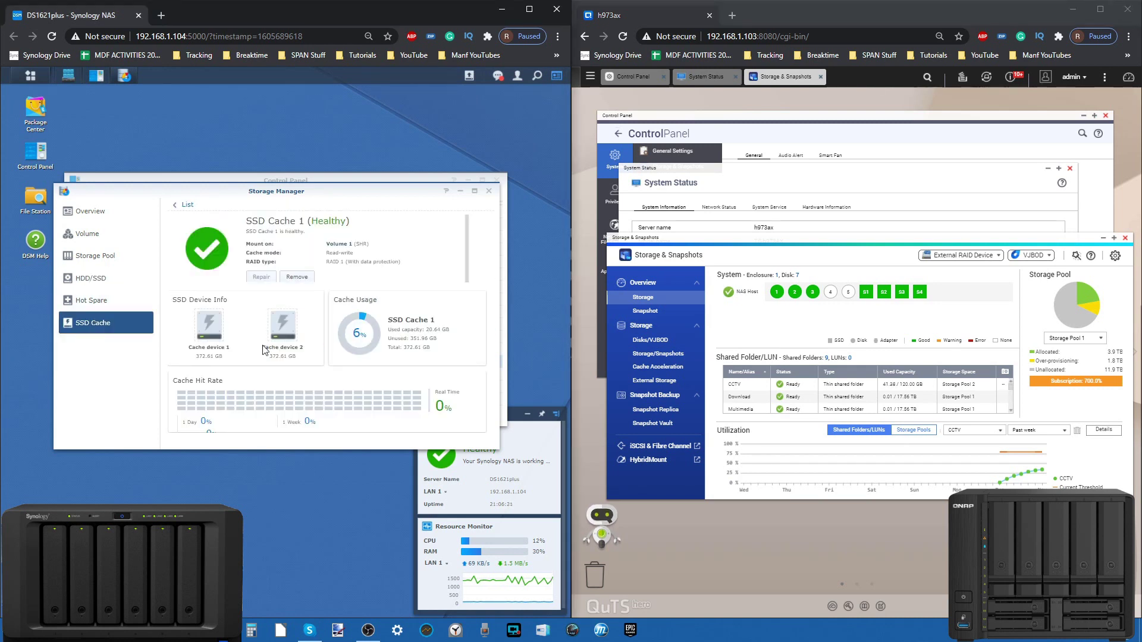
click(927, 323)
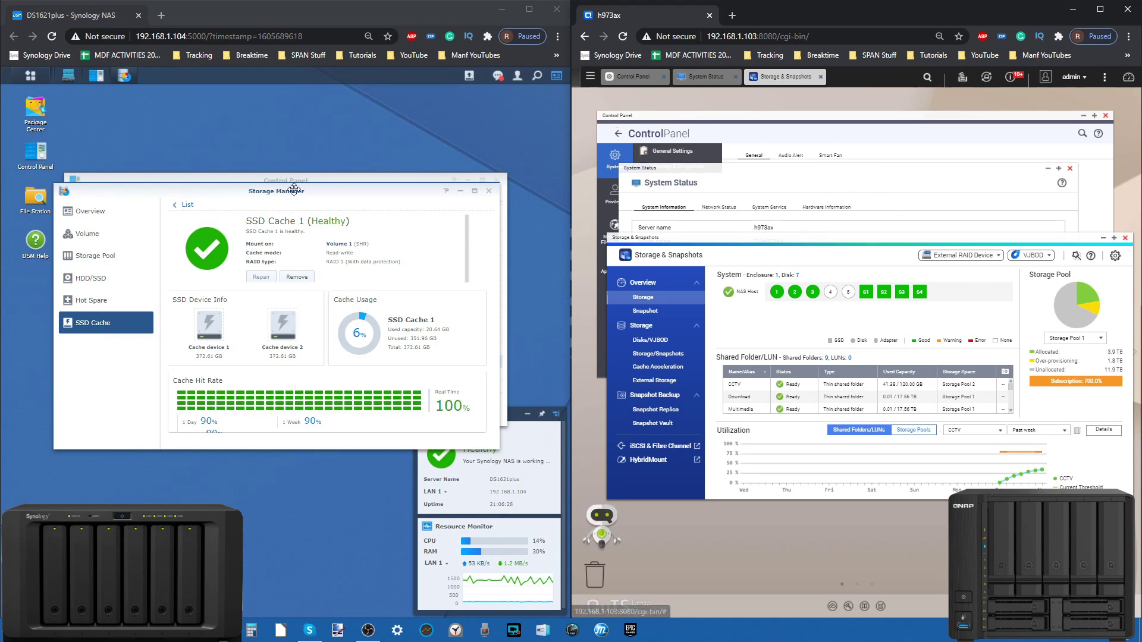
drag(306, 187, 292, 273)
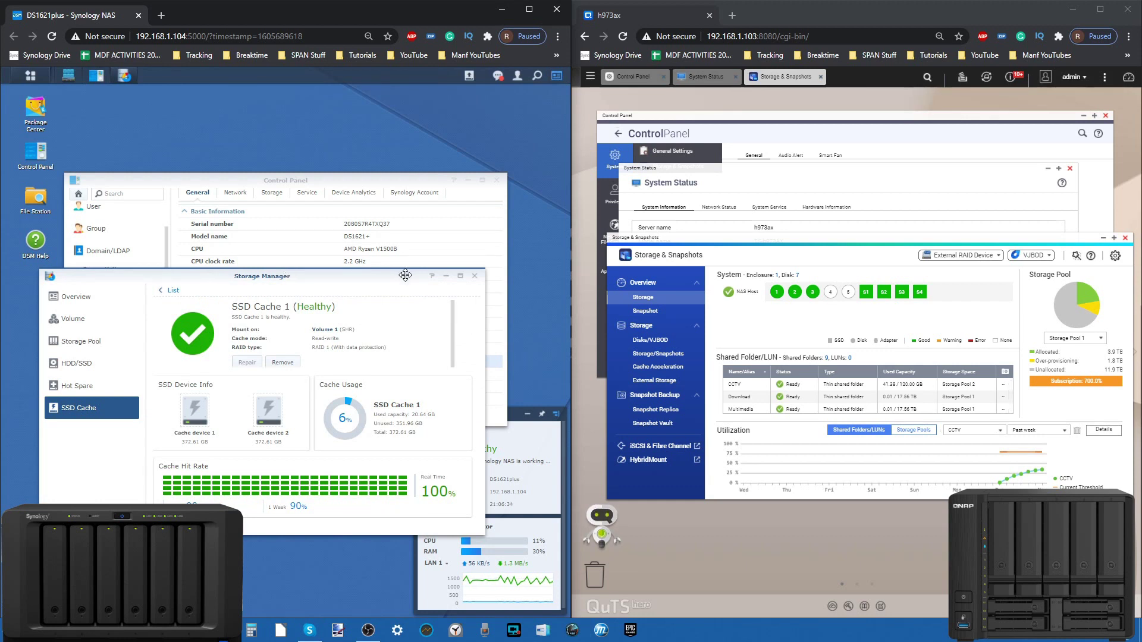
click(476, 277)
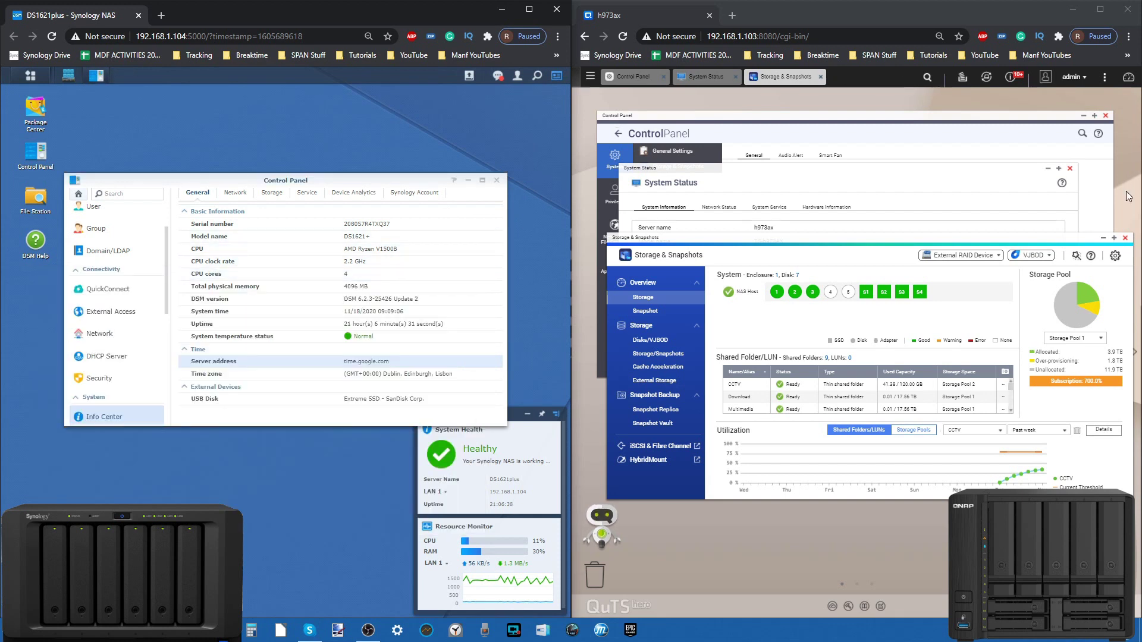
click(1125, 239)
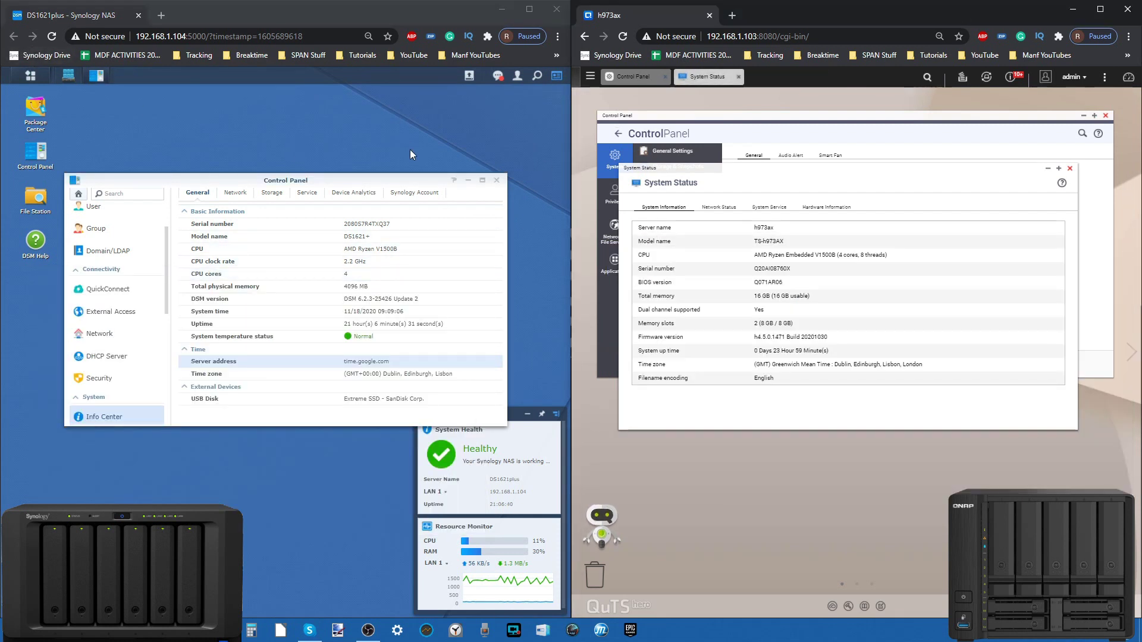
click(497, 182)
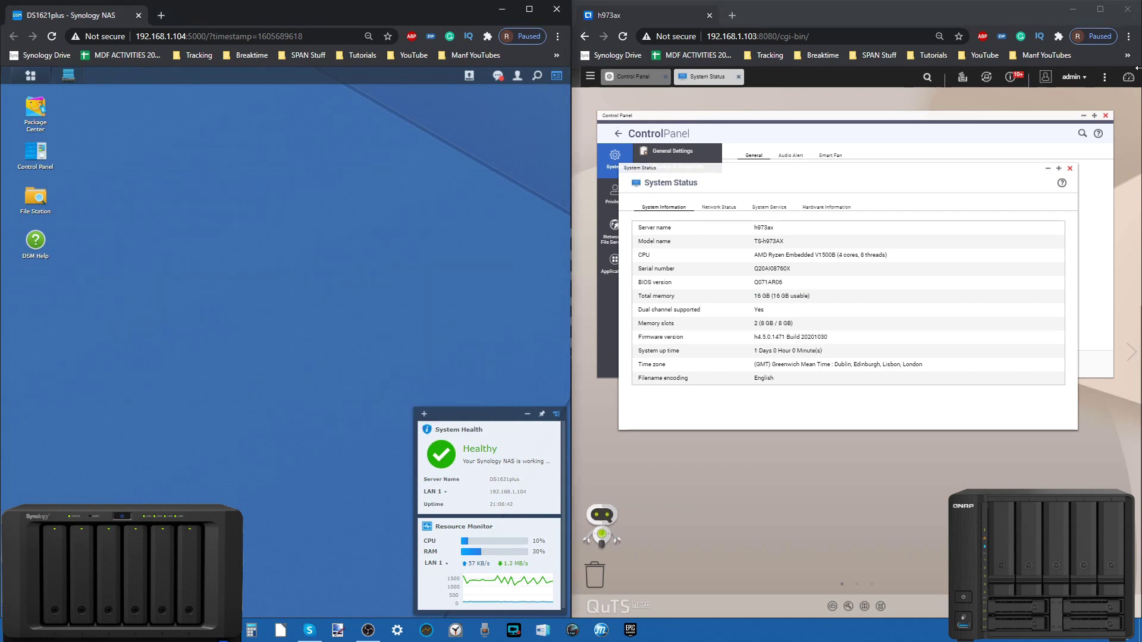
click(1069, 168)
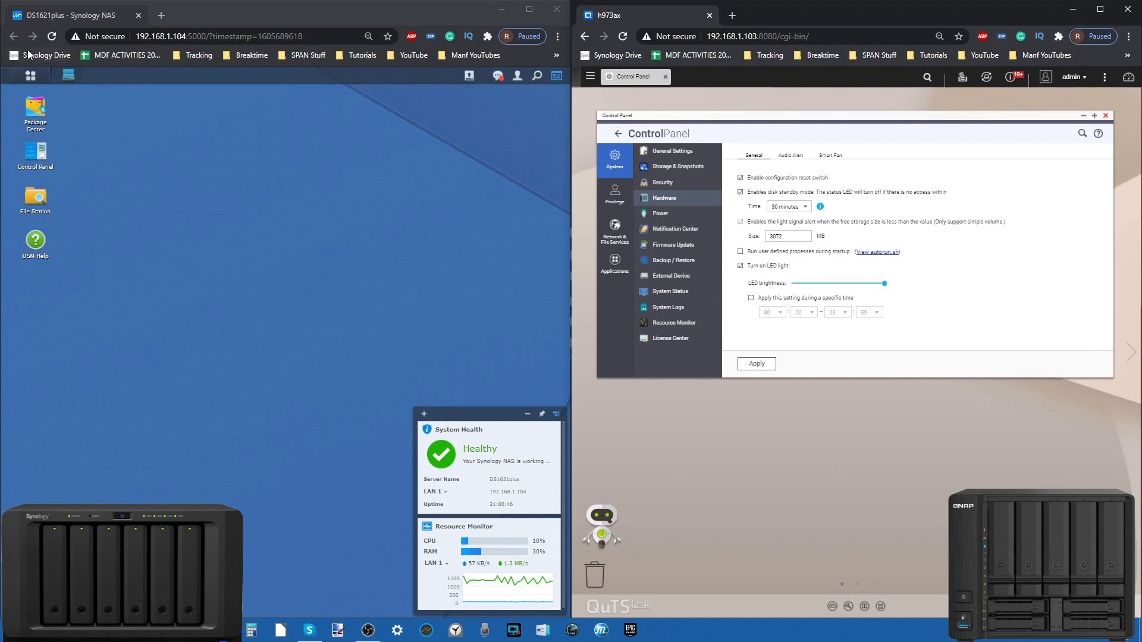
click(68, 75)
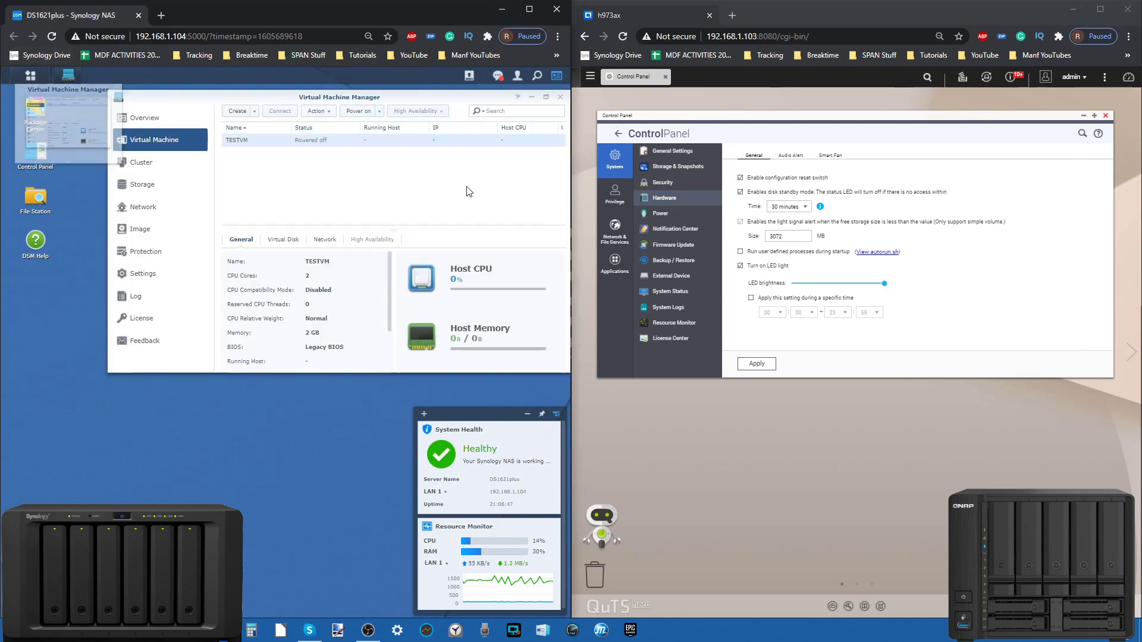
click(561, 98)
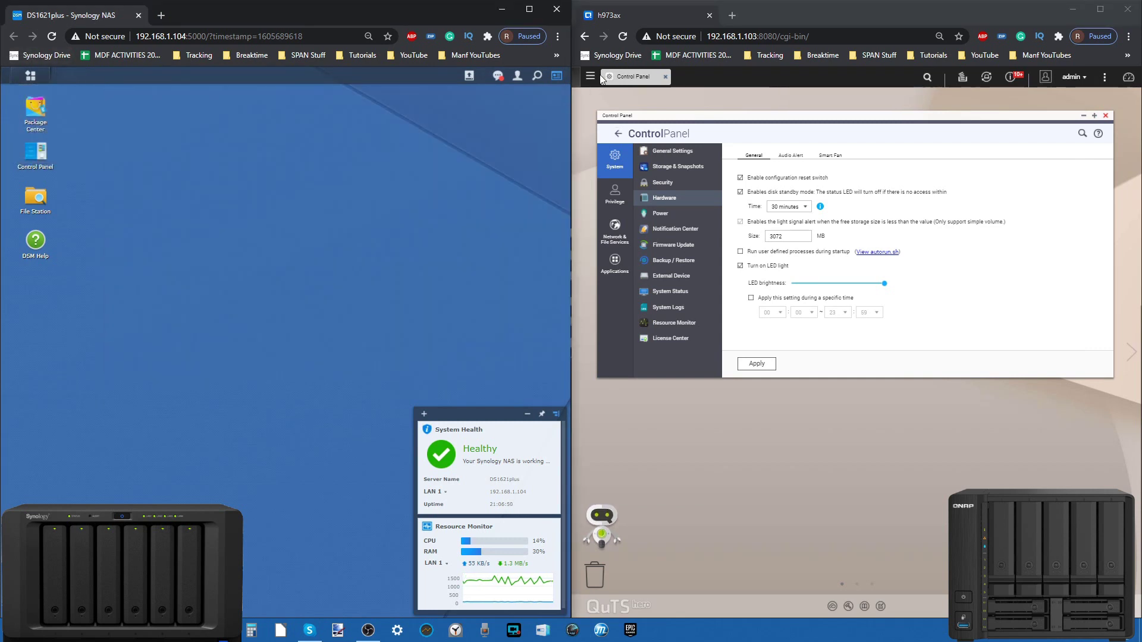
click(1106, 117)
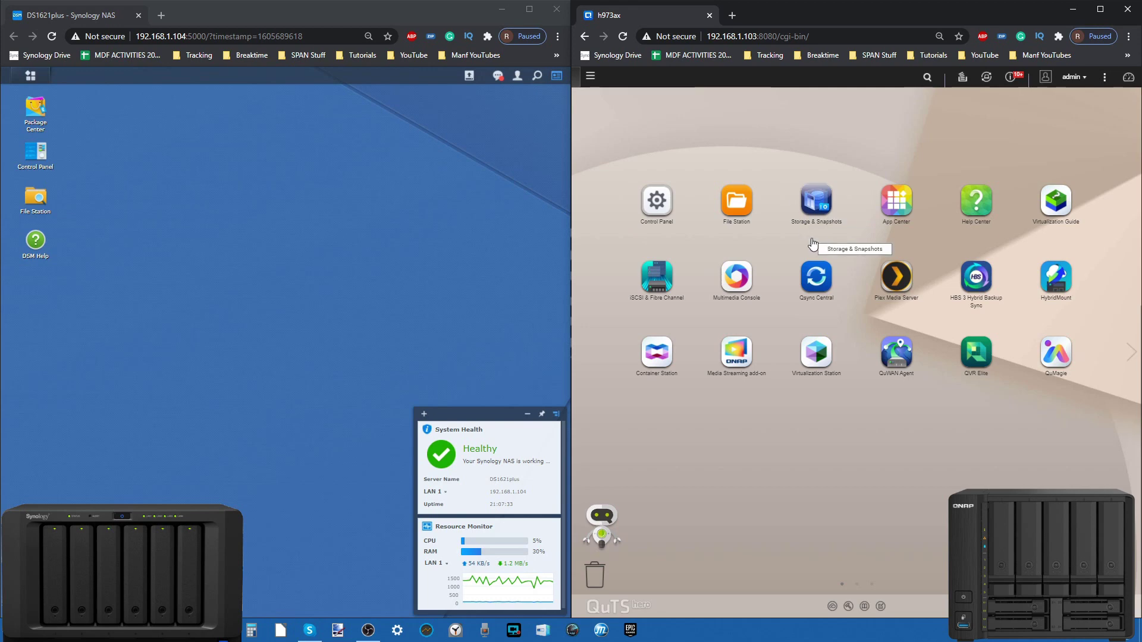
click(531, 11)
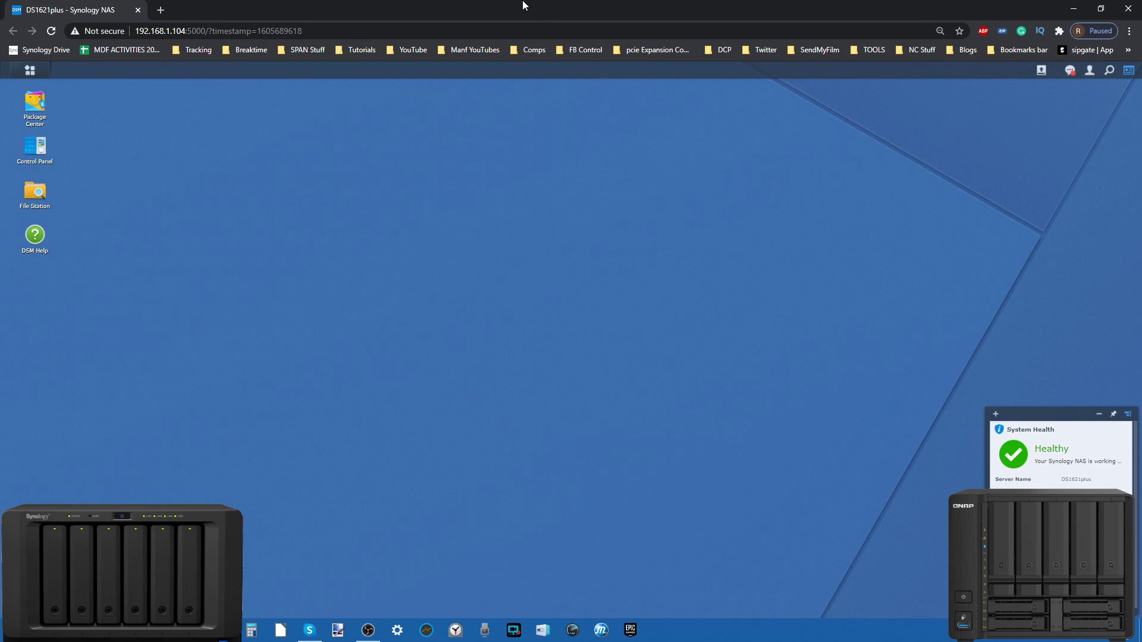
drag(635, 9, 3, 125)
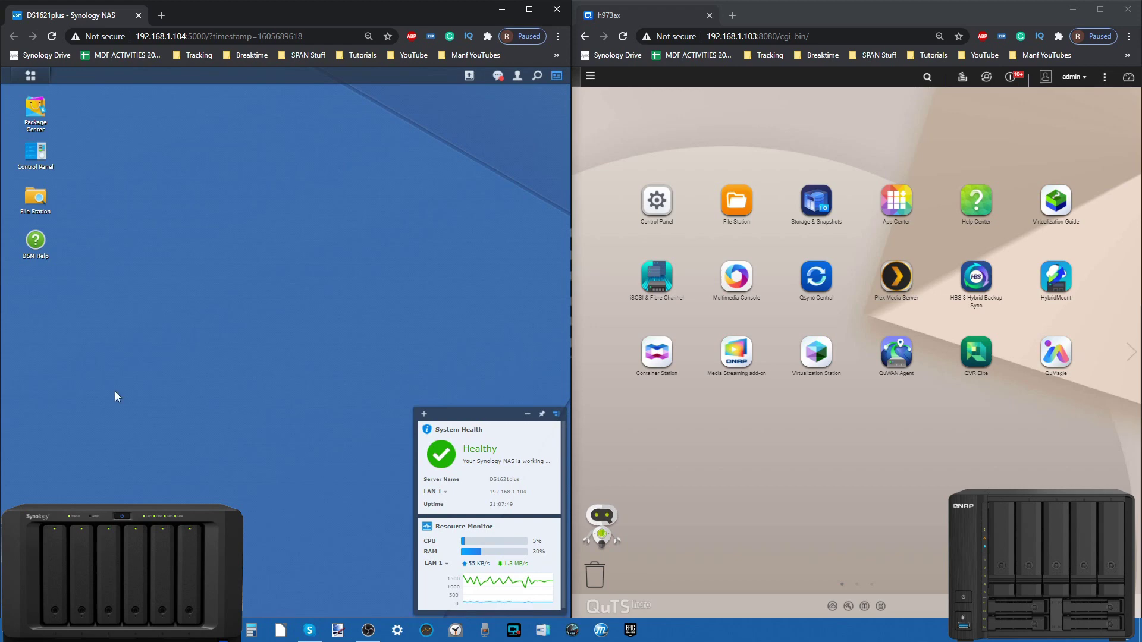
click(368, 630)
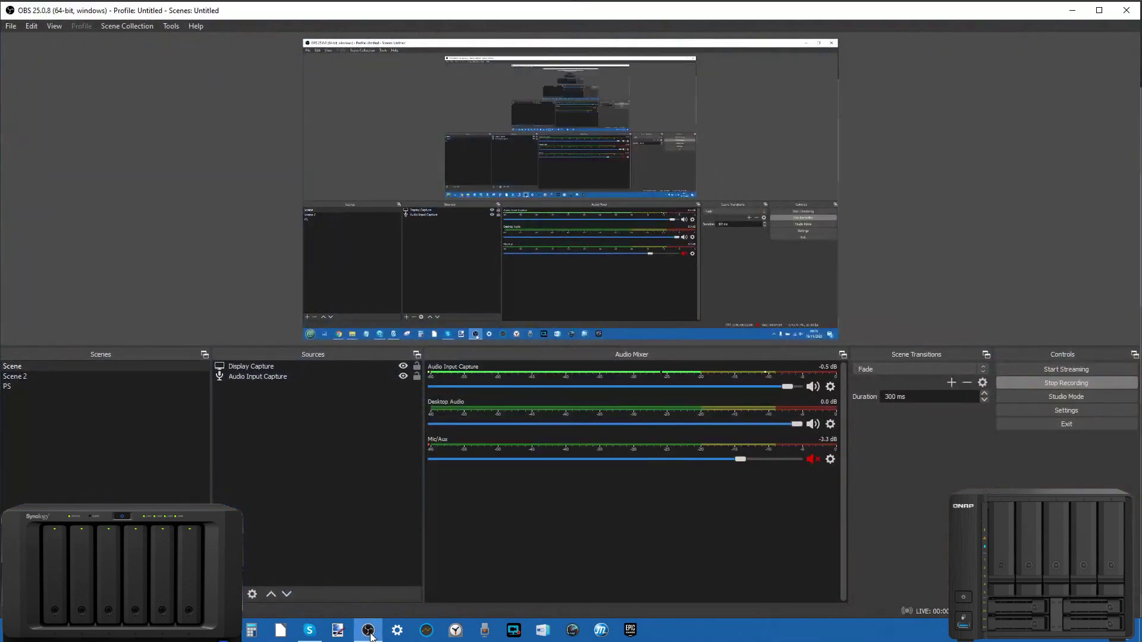
click(369, 632)
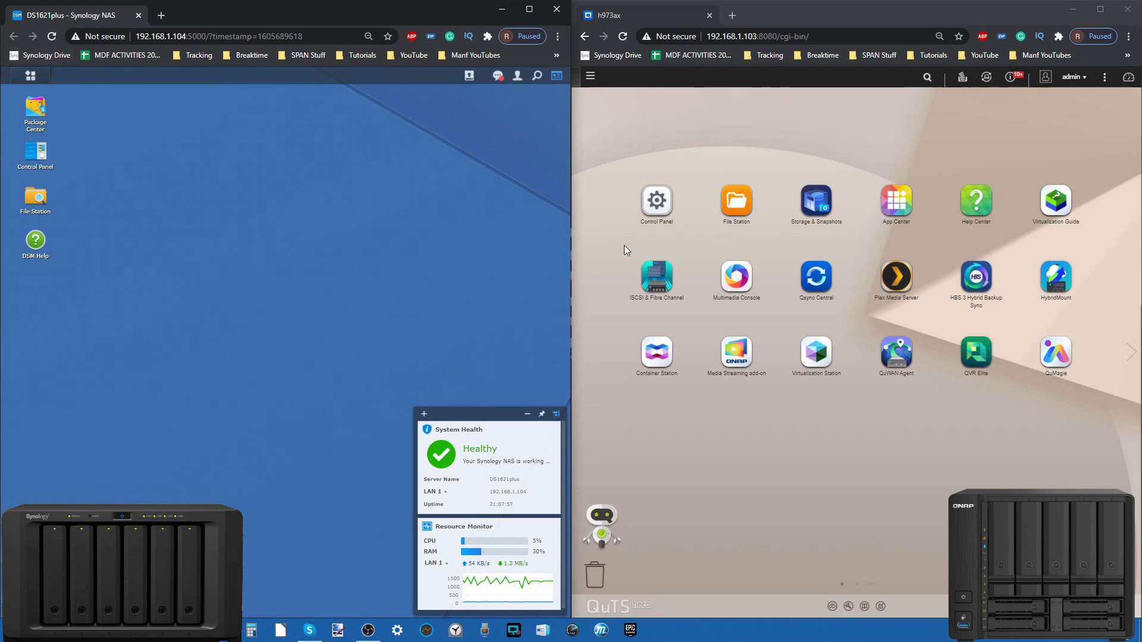
Step: Log out of the Synology DSM and QNAP QuTS hero sessions
click(517, 76)
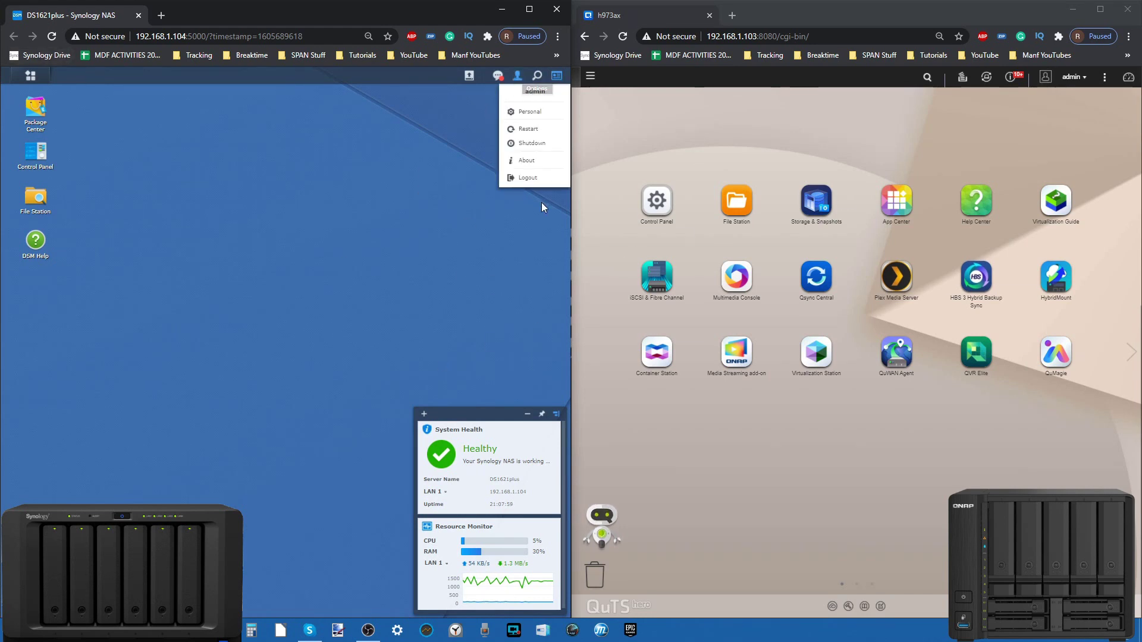
click(527, 177)
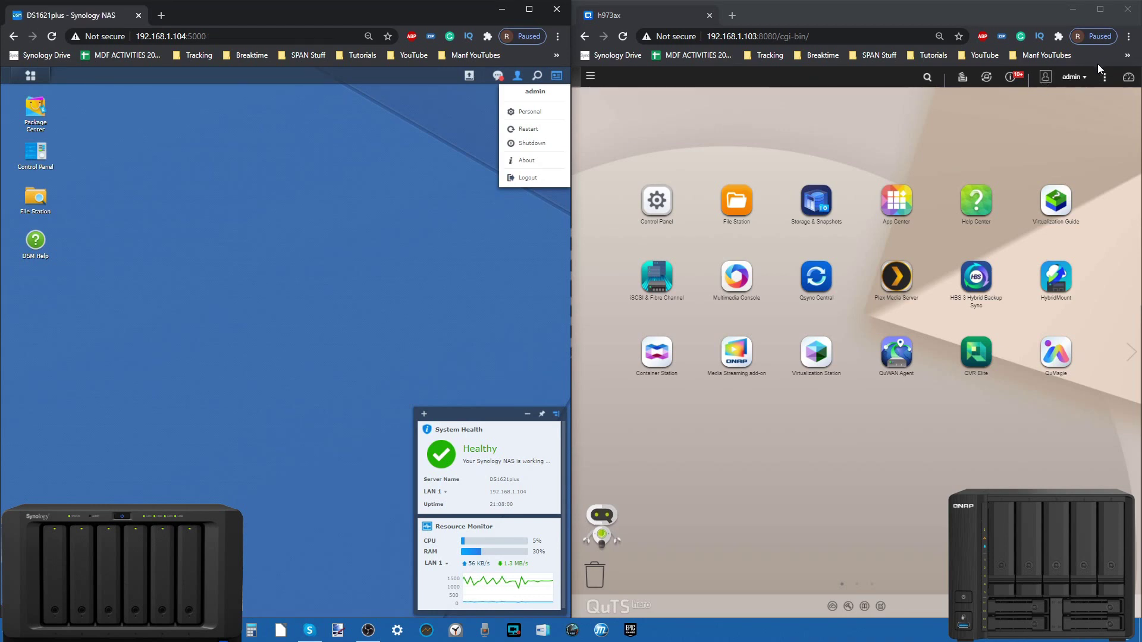
click(1045, 78)
click(1050, 198)
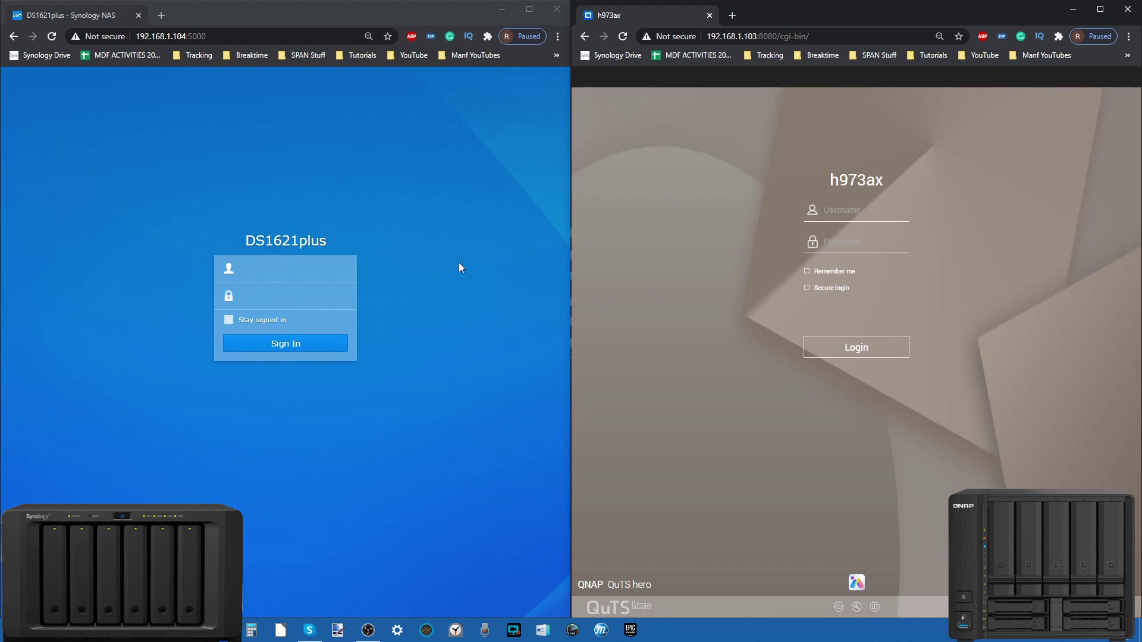
Step: Launch Qfinder Pro and Synology Assistant and check actions for SynologyNAS and h973ax
click(222, 631)
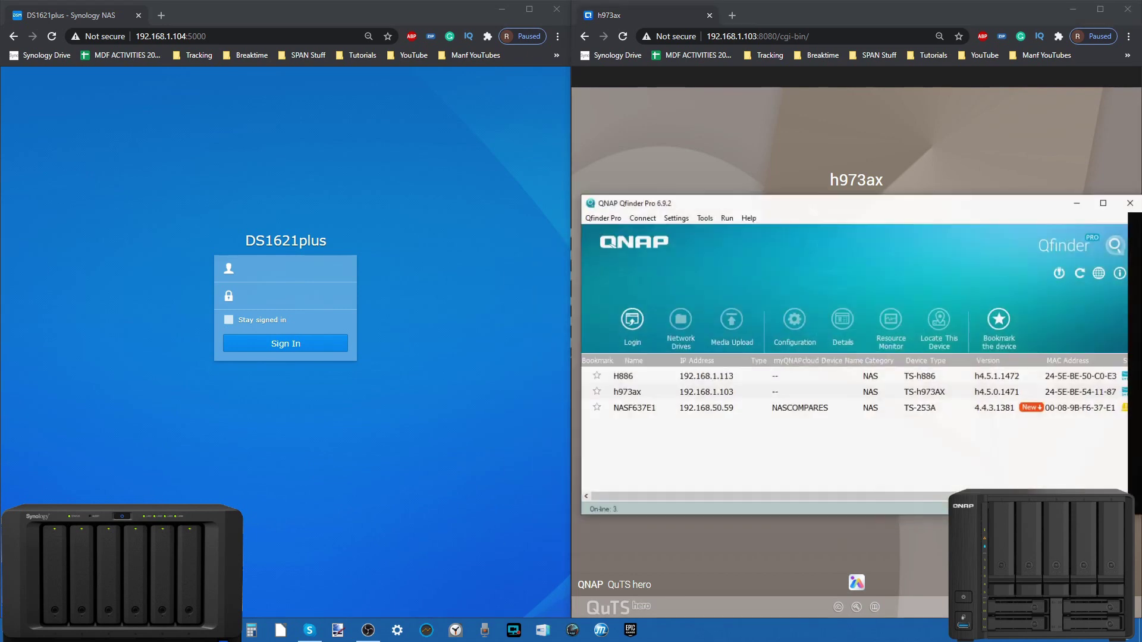
click(193, 630)
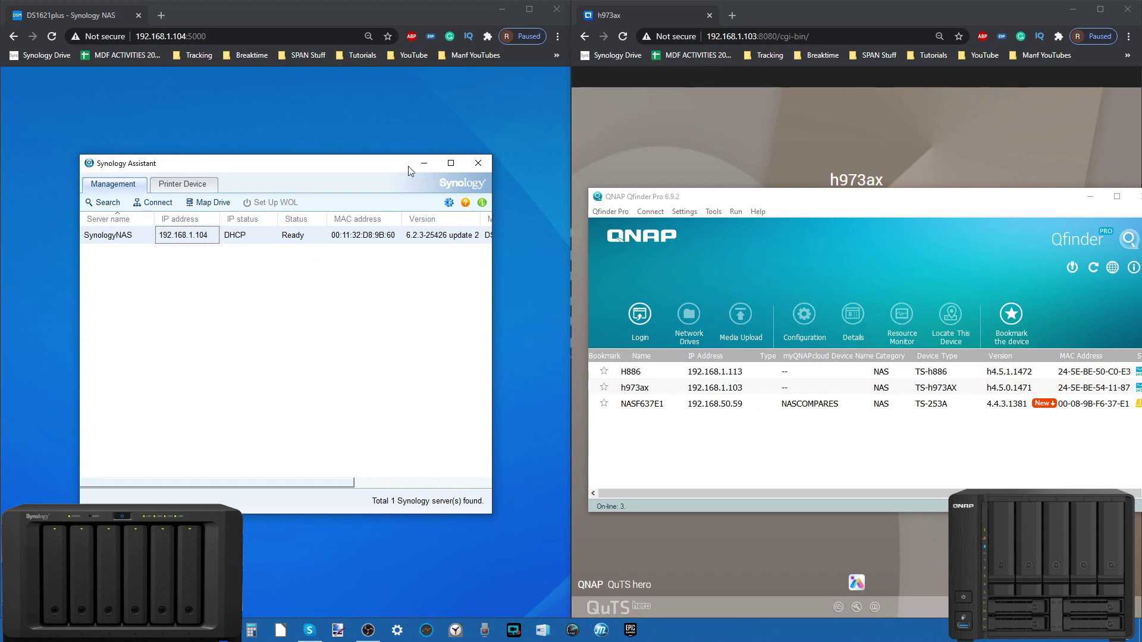
right_click(121, 235)
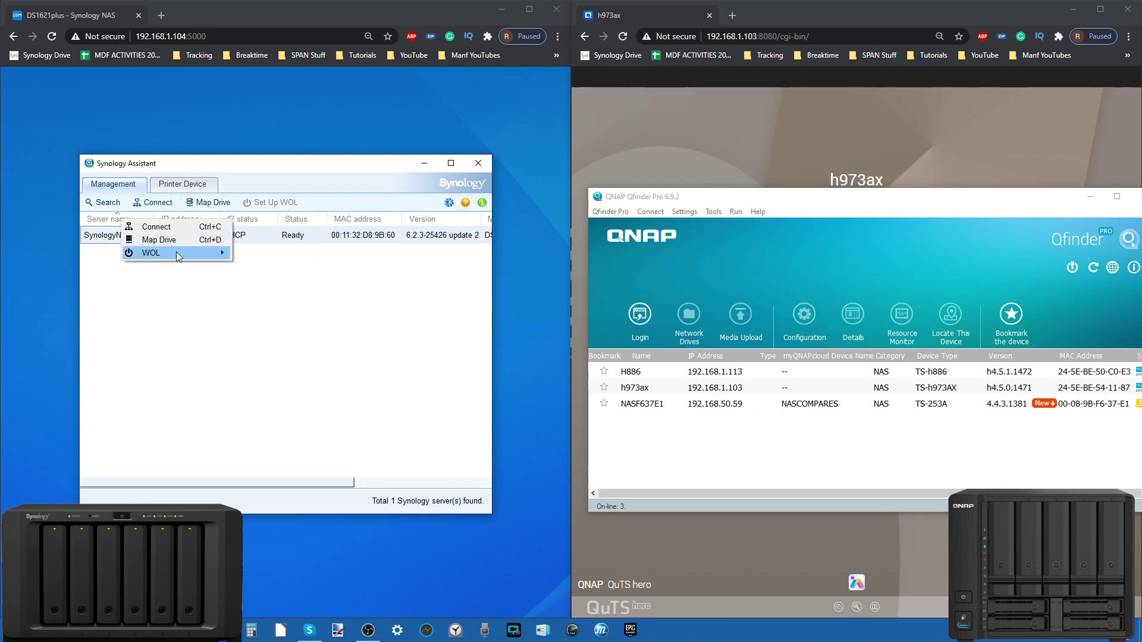
right_click(642, 391)
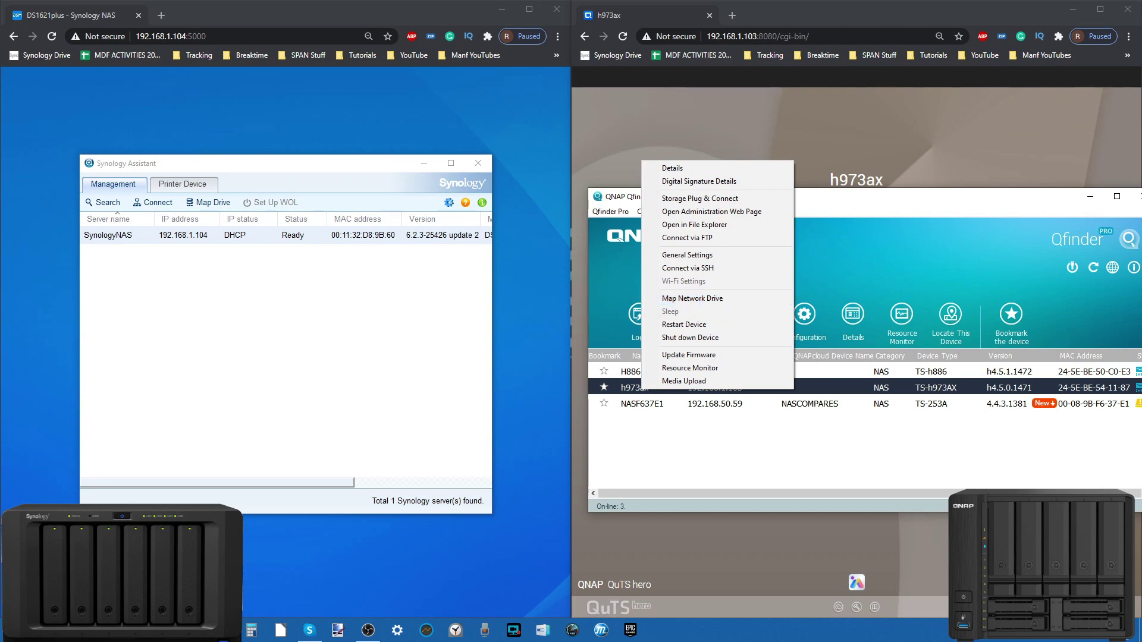
Step: Check the network drives in This PC, then minimize it
click(194, 631)
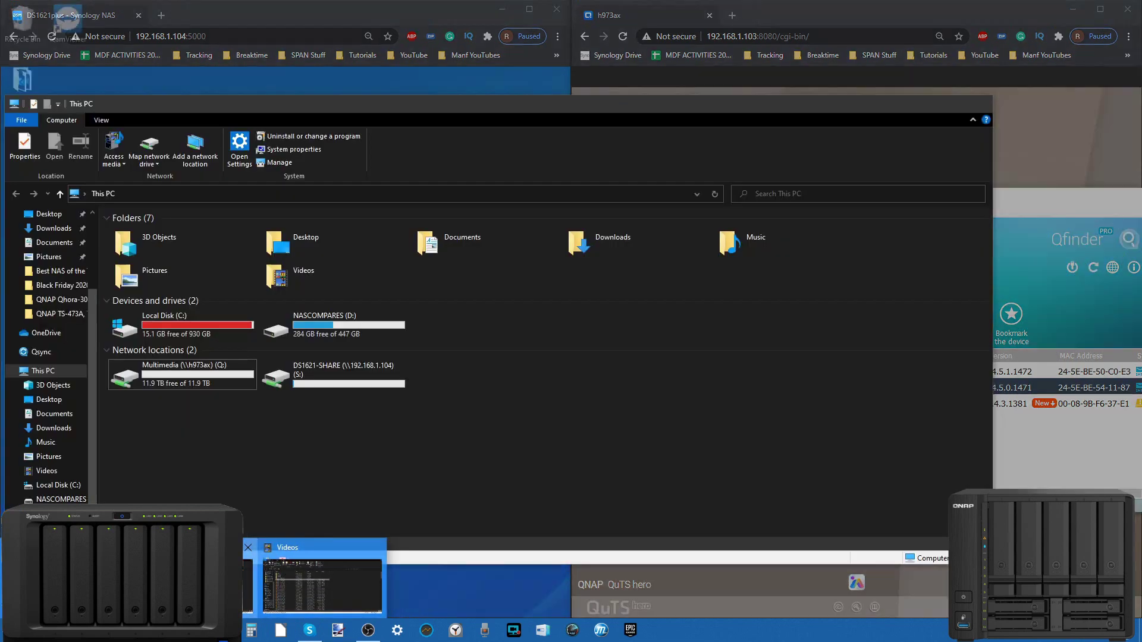
click(285, 582)
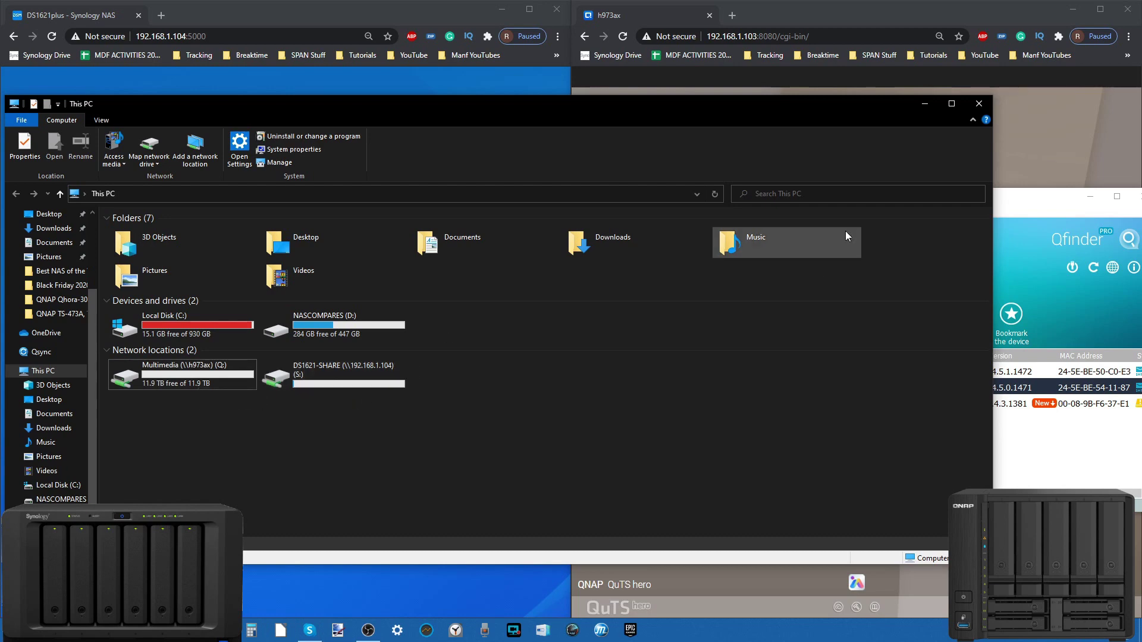
click(924, 104)
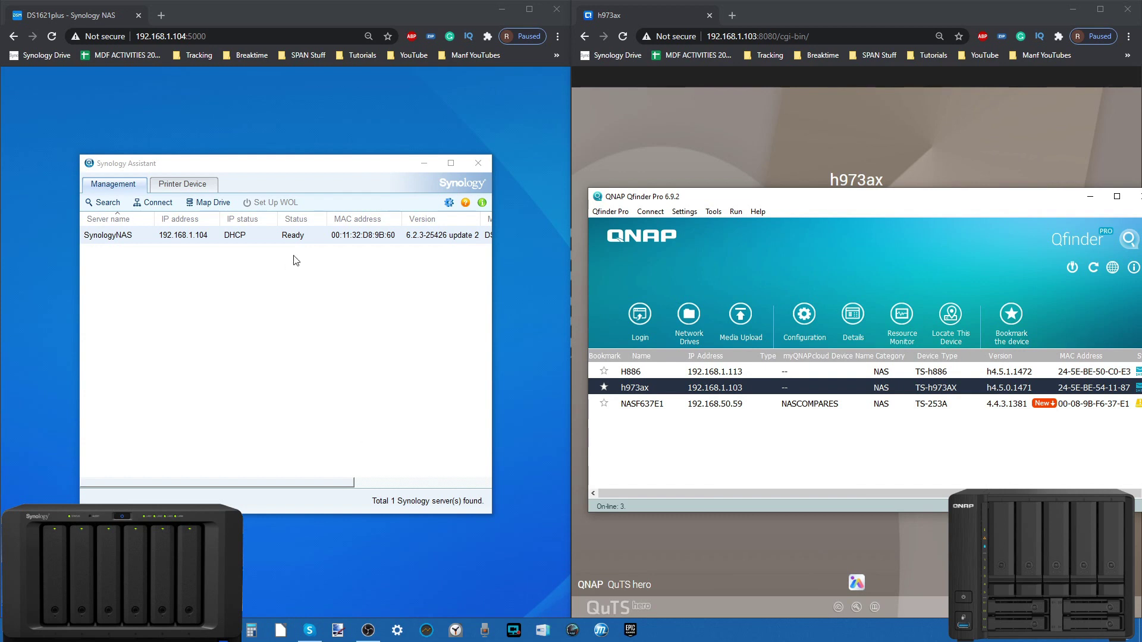
drag(265, 167, 257, 171)
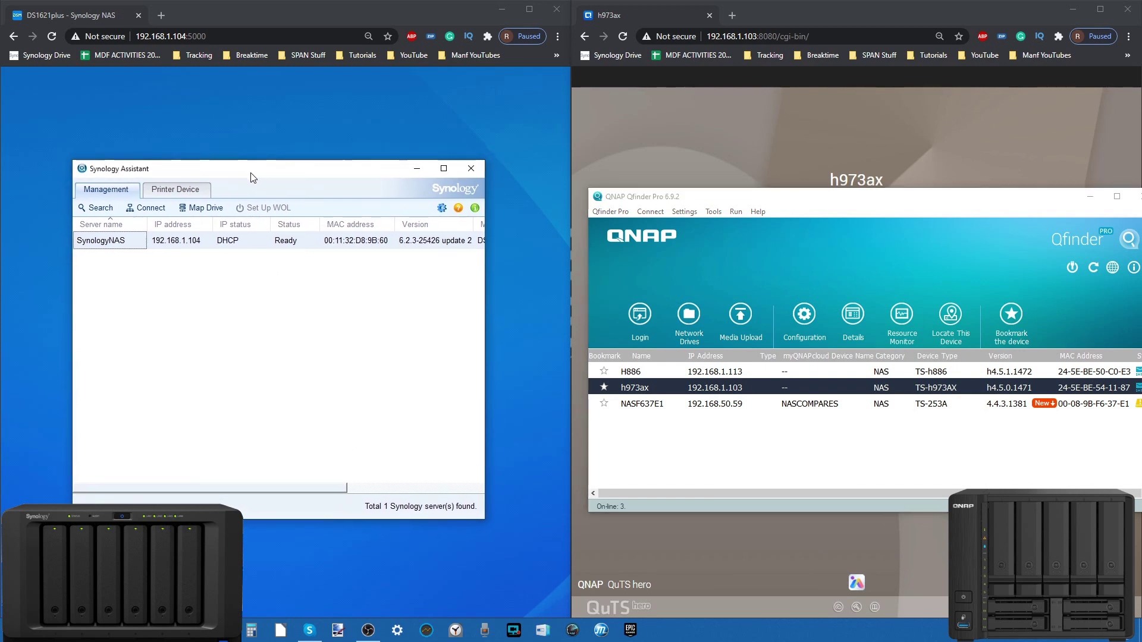
Step: Show and dismiss the SynologyNAS actions (Connect, Map Drive, WOL) in Synology Assistant
click(661, 197)
drag(662, 198, 677, 179)
right_click(102, 242)
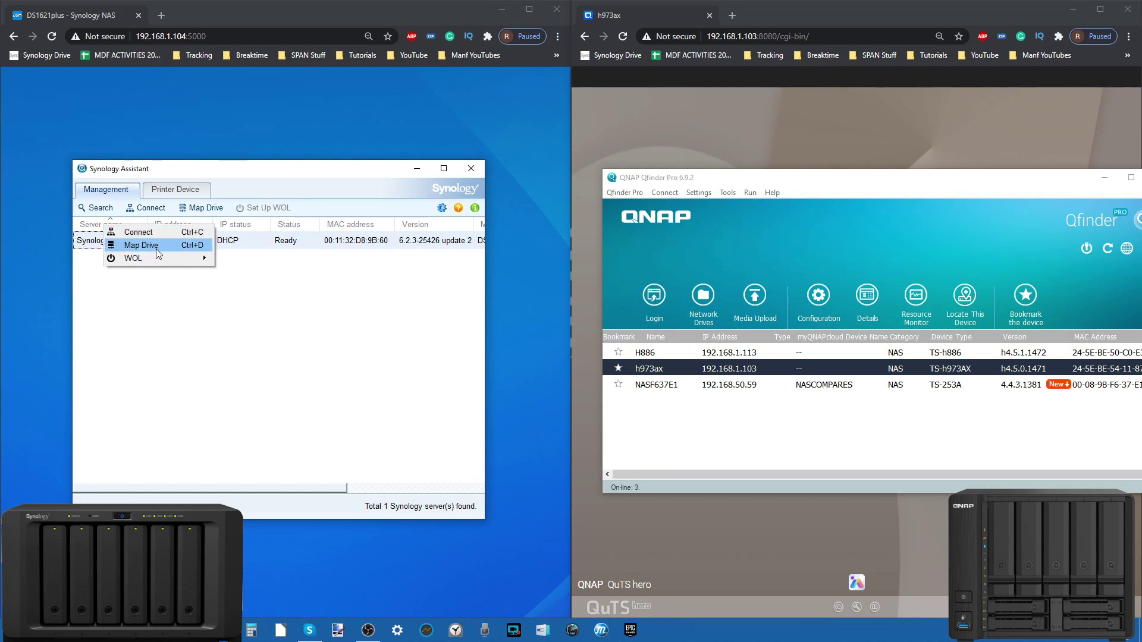
click(336, 309)
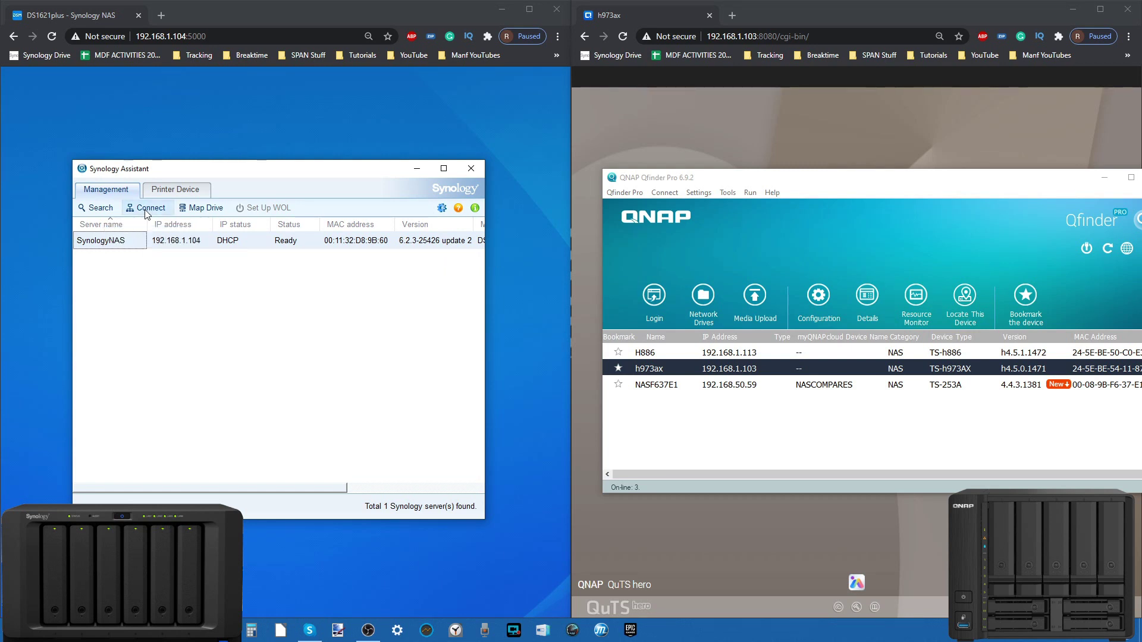
right_click(169, 236)
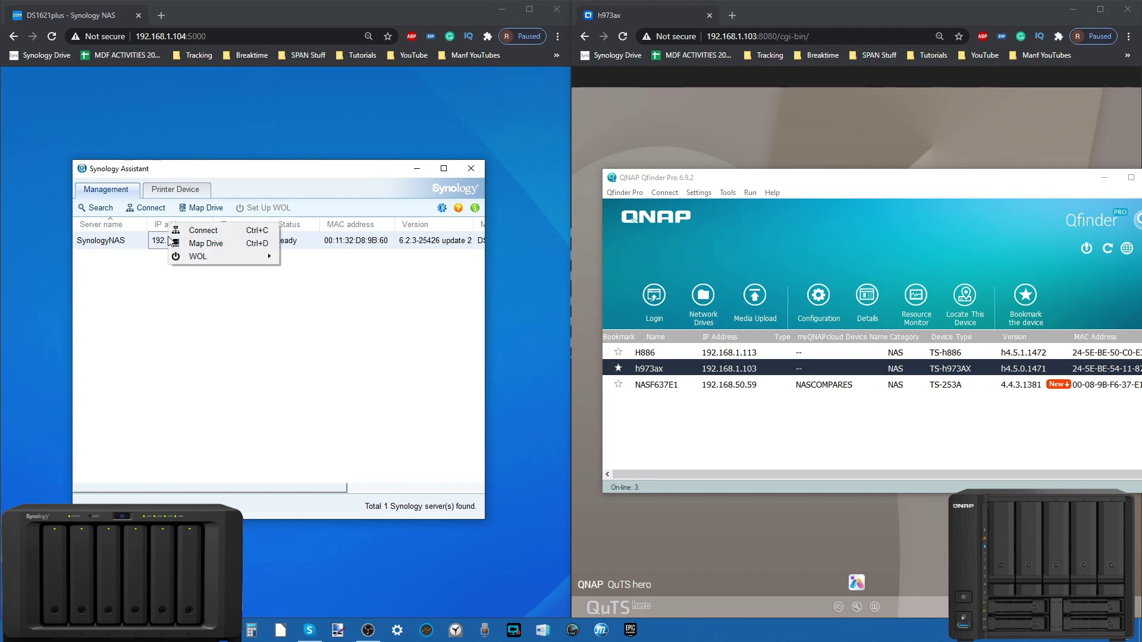
click(168, 310)
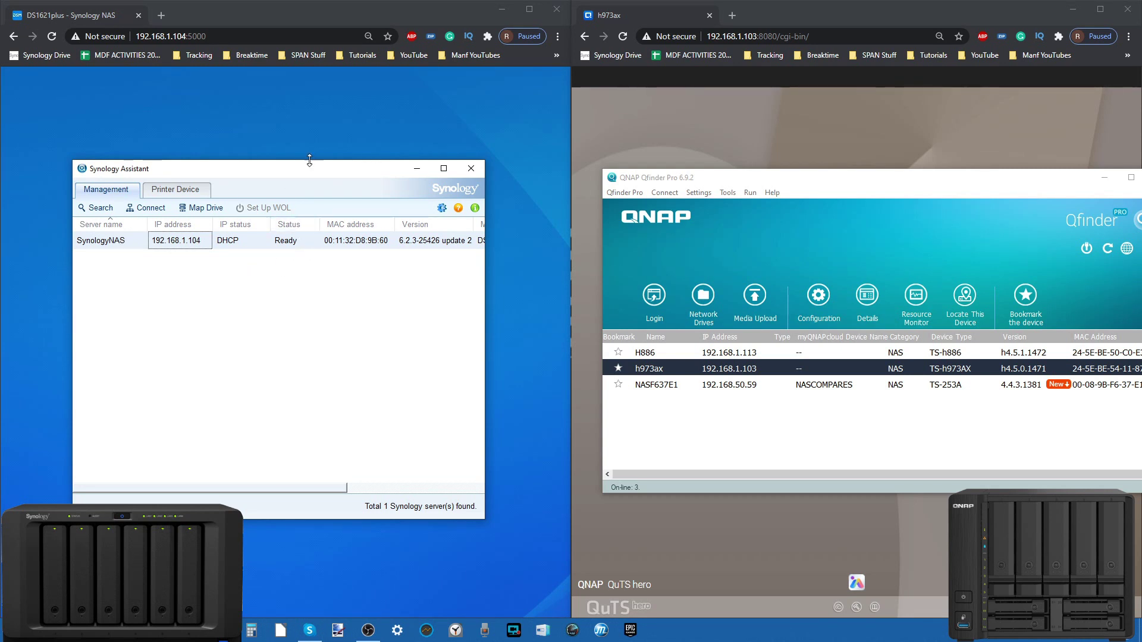
Step: Show and dismiss the h973ax NAS actions in Qfinder Pro
drag(310, 174, 313, 169)
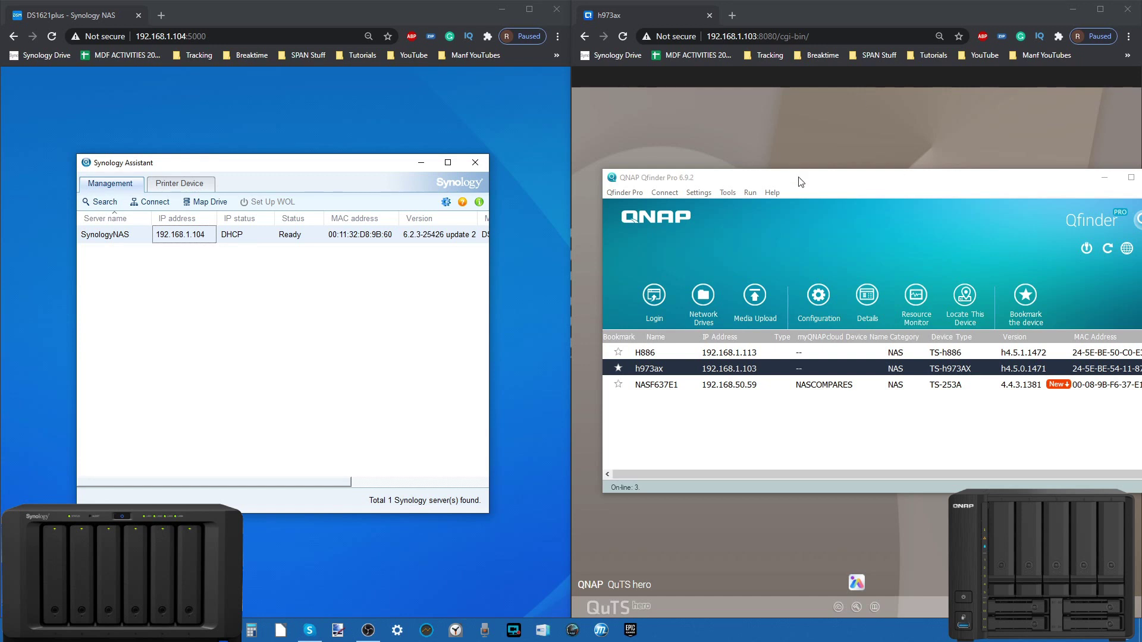
right_click(694, 370)
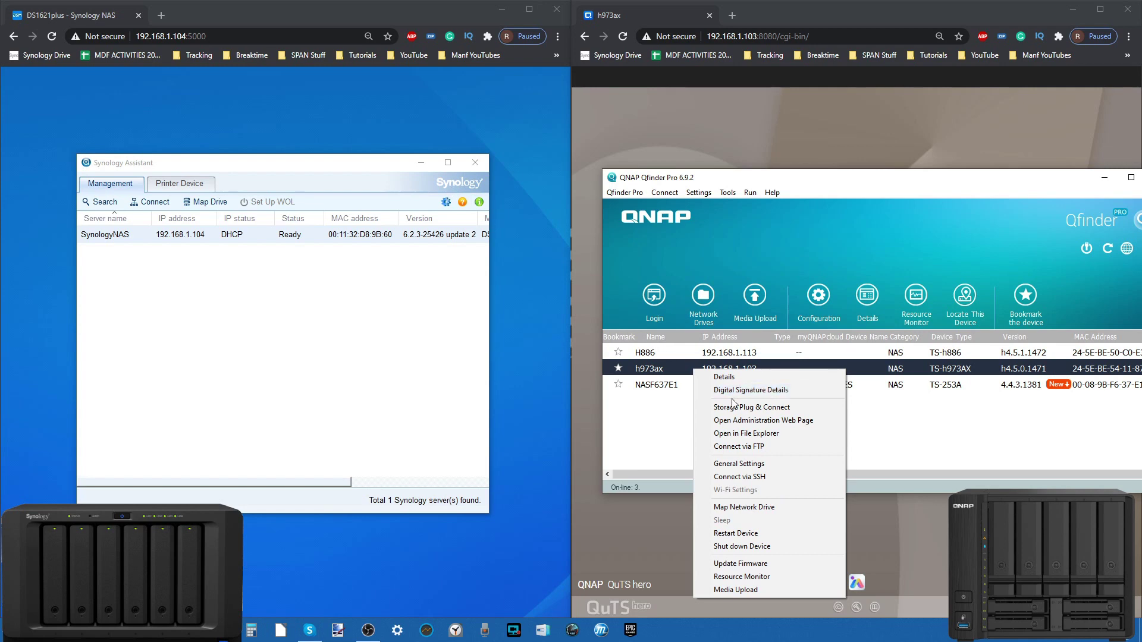
click(906, 425)
Step: Minimize both discovery tools and sign in to DSM as admin with Stay signed in ticked
click(1104, 177)
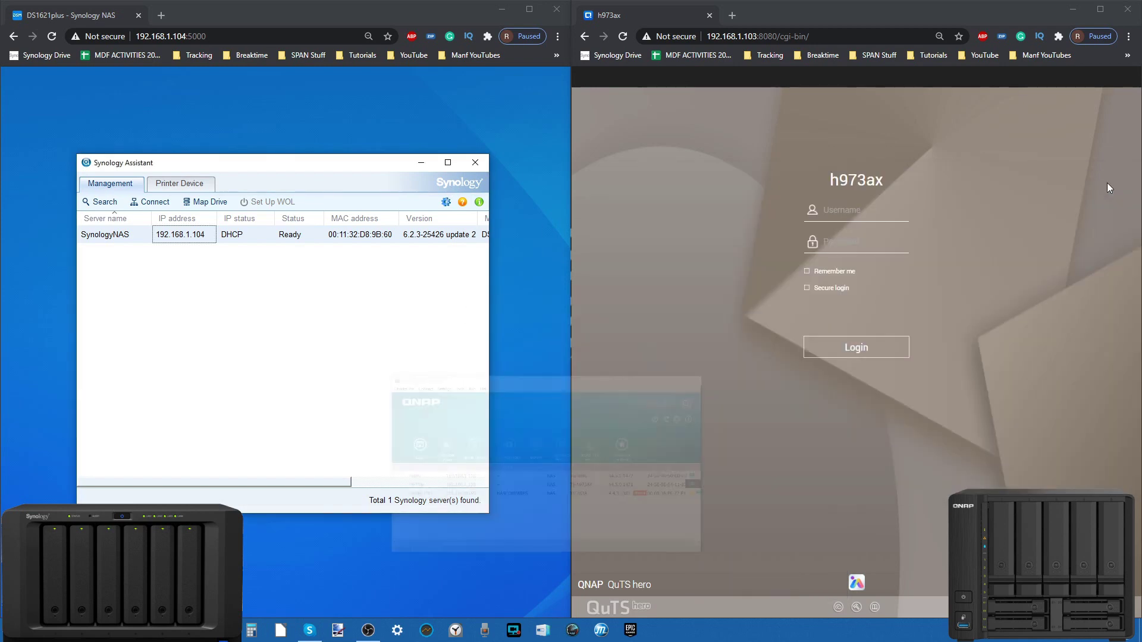
click(422, 163)
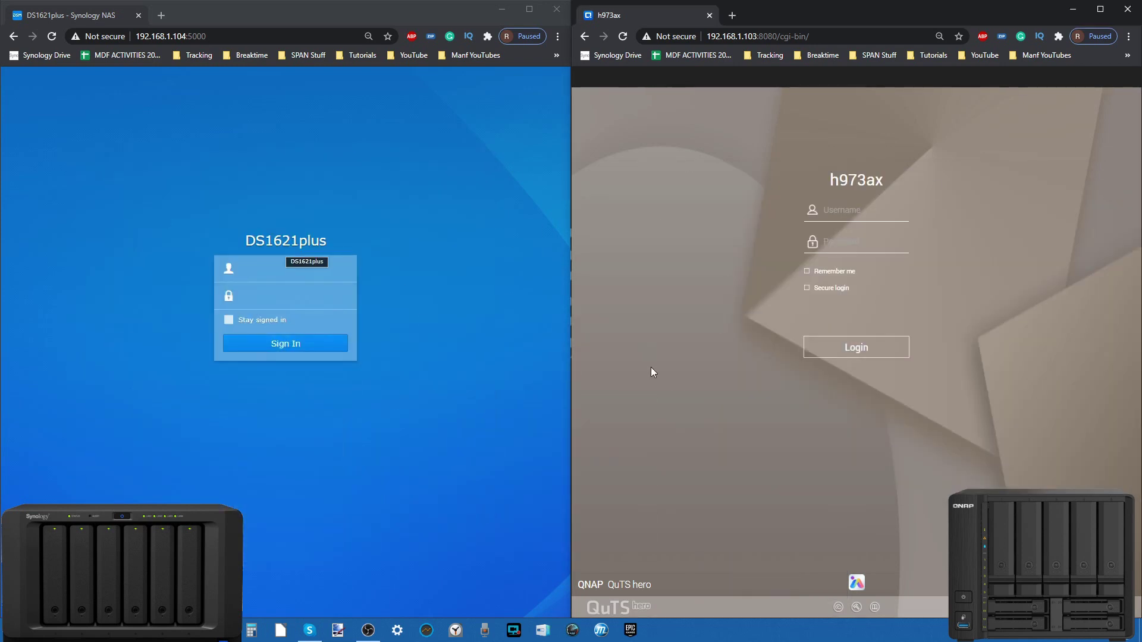
click(252, 275)
text(adm)
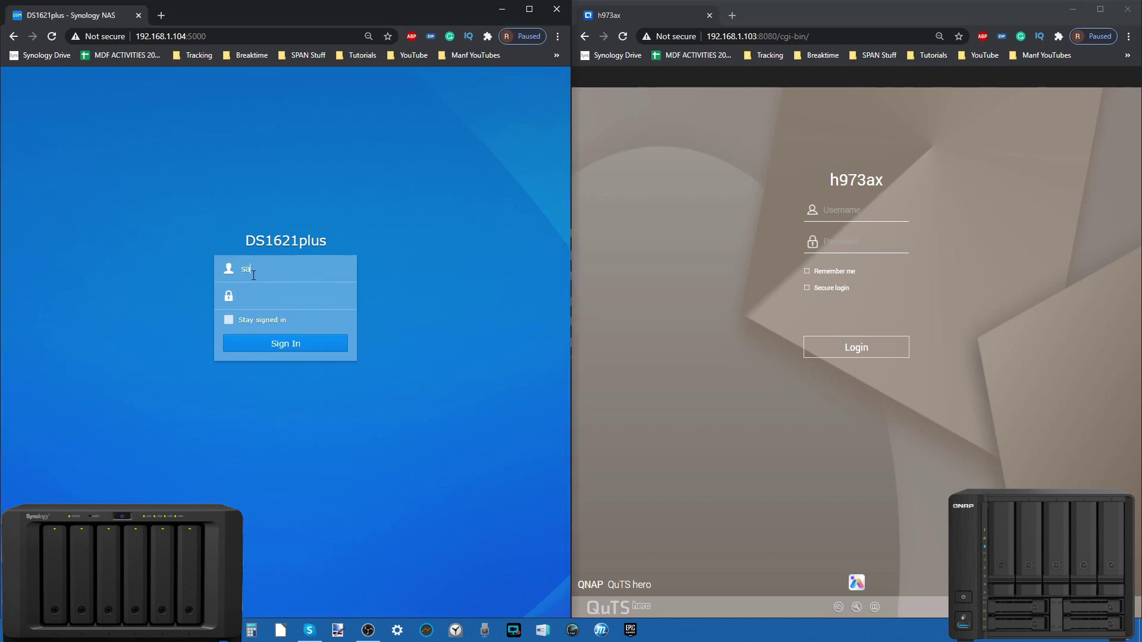
text(in)
key(Tab)
click(251, 319)
click(269, 344)
Step: Log in to QuTS hero with the admin username and account password
click(846, 209)
text(admin)
key(Tab)
text(••••••••)
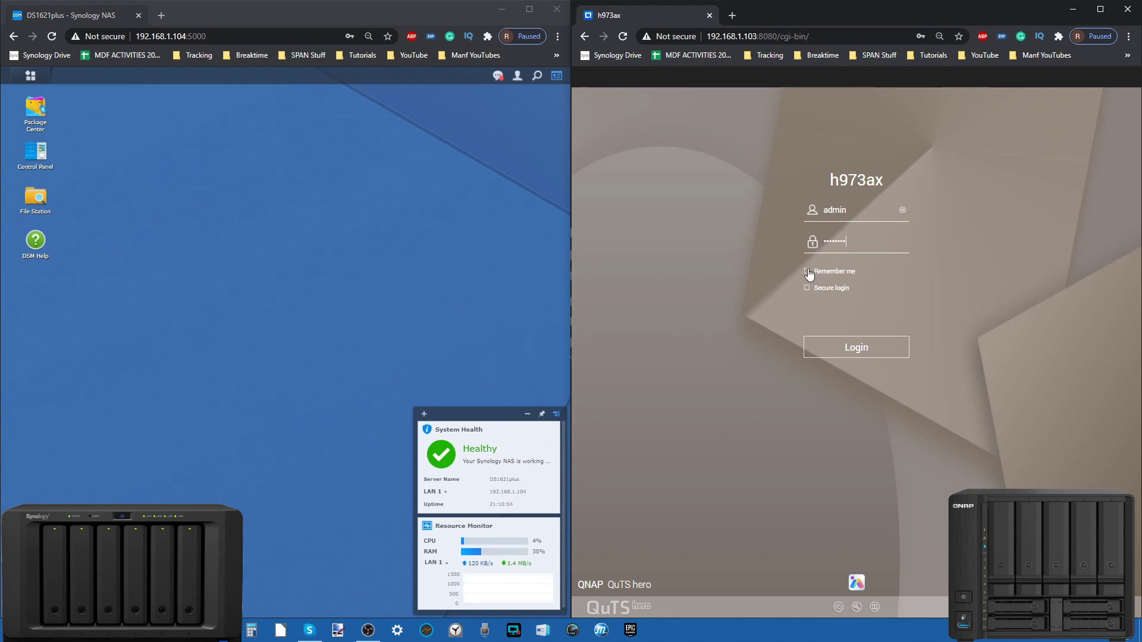
click(824, 344)
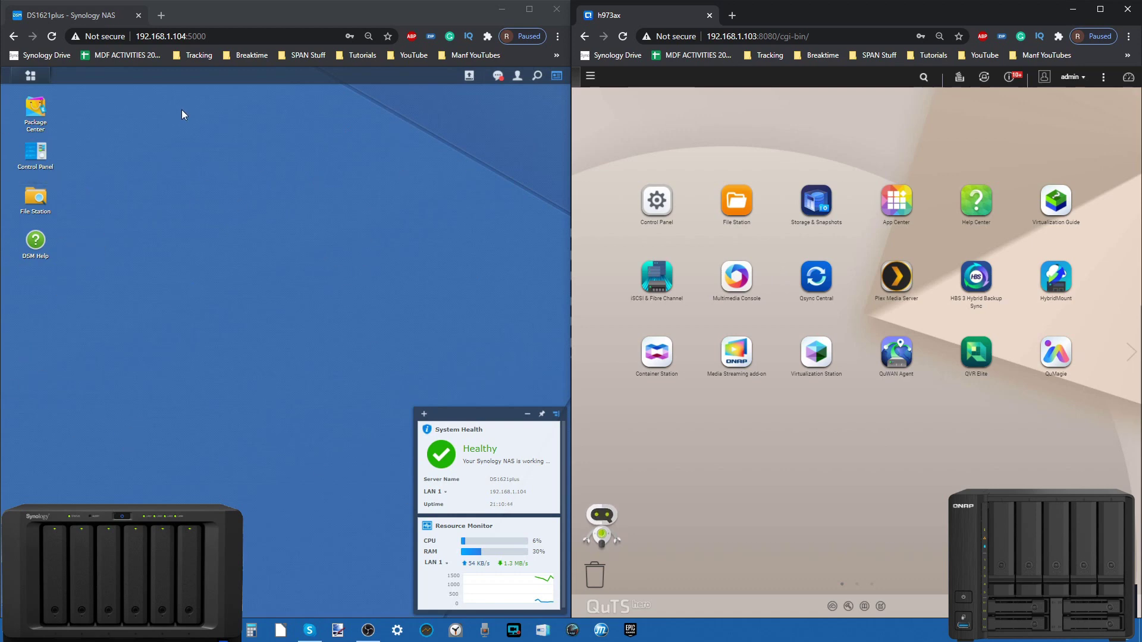
click(31, 76)
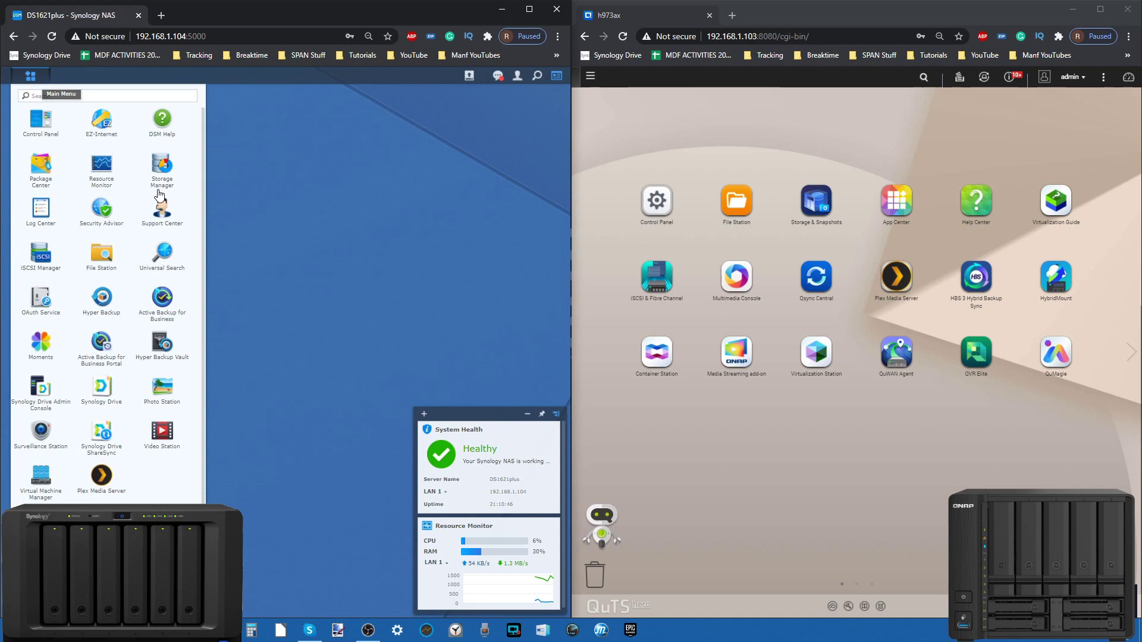
drag(162, 298, 296, 285)
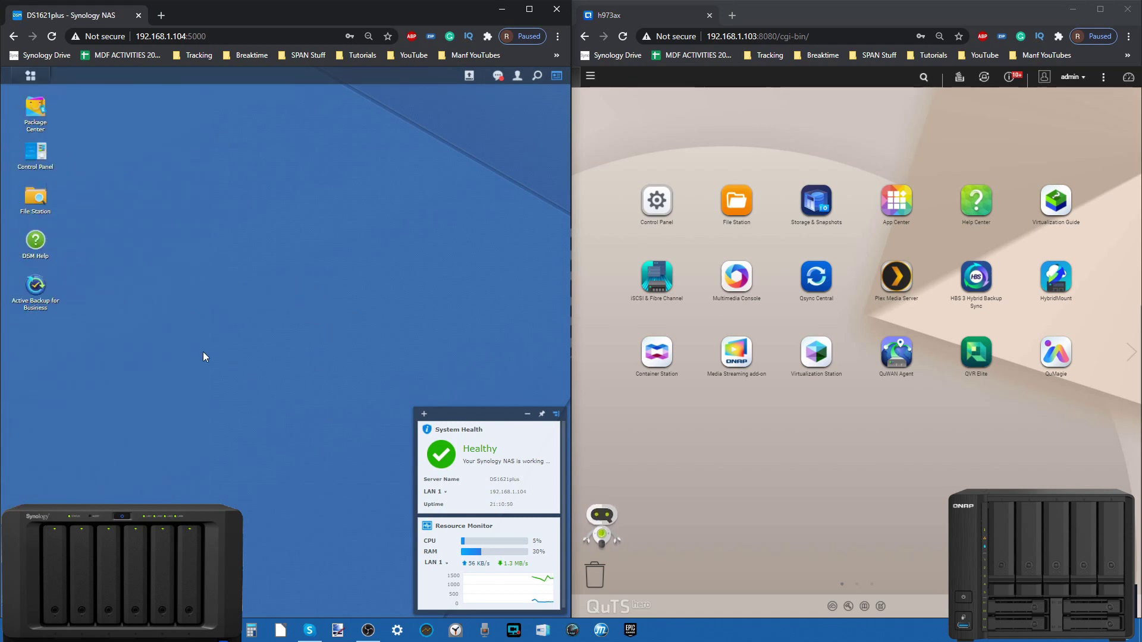
click(36, 286)
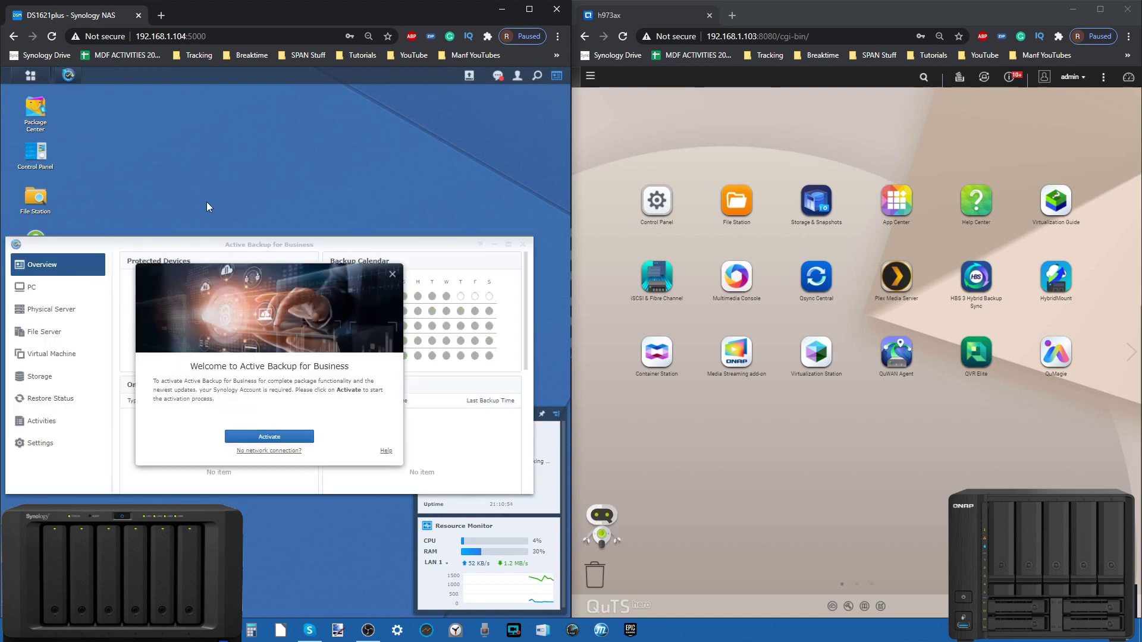
click(392, 275)
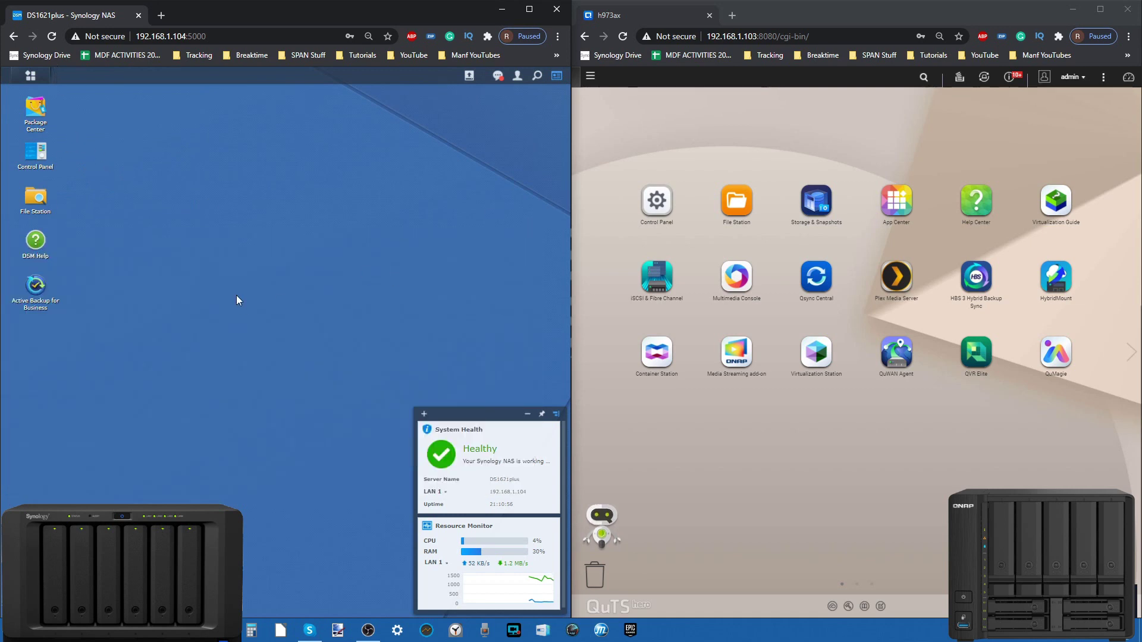
right_click(33, 287)
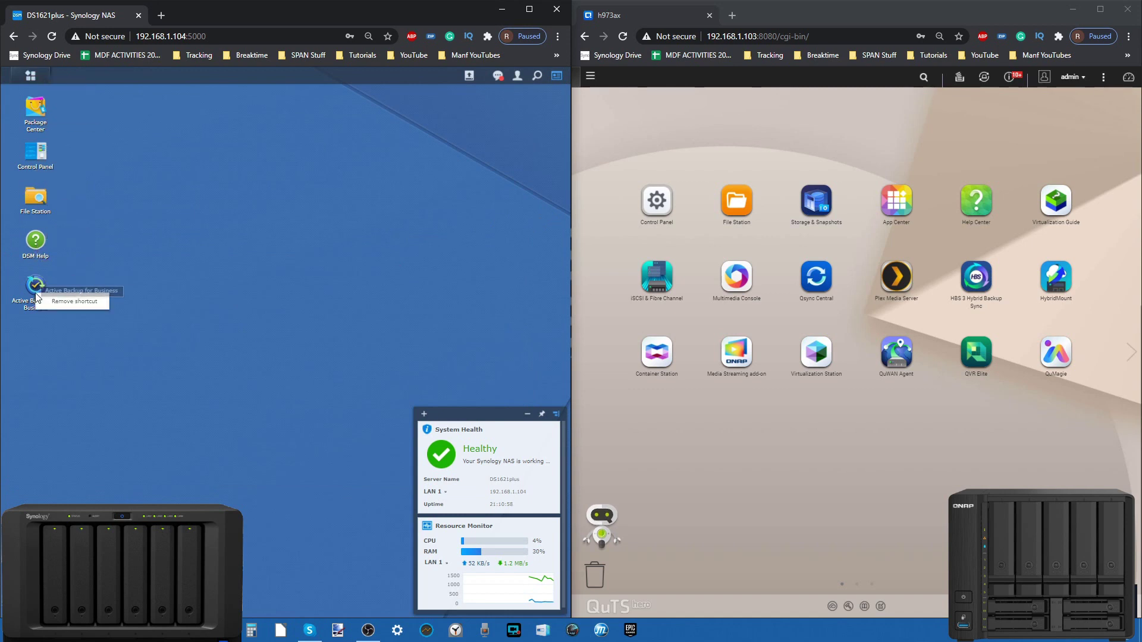
click(63, 296)
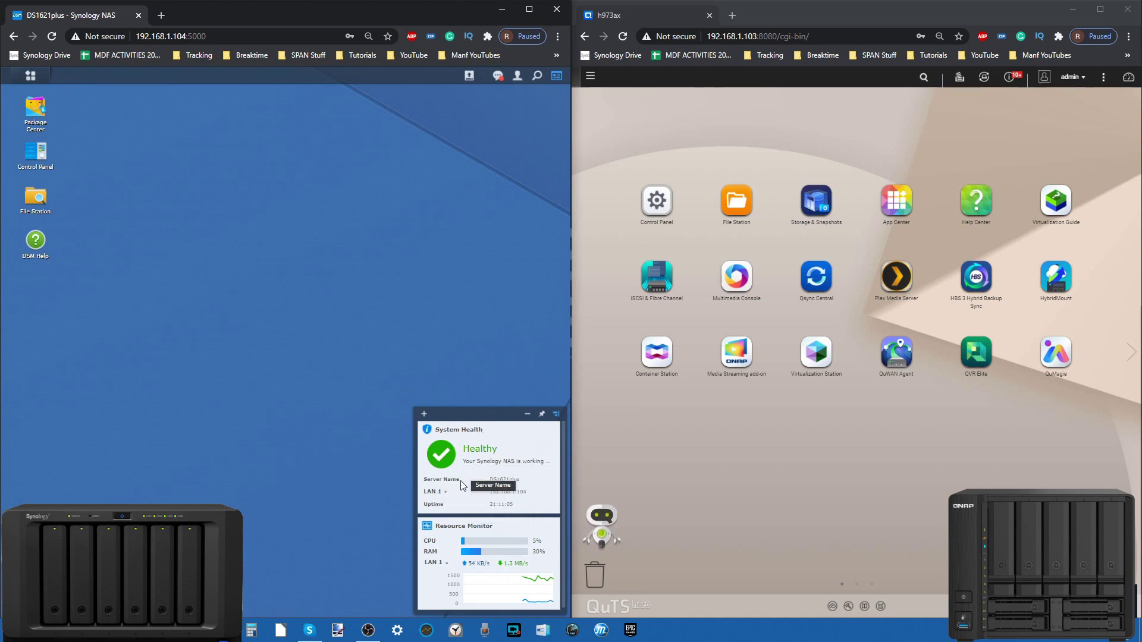
click(443, 493)
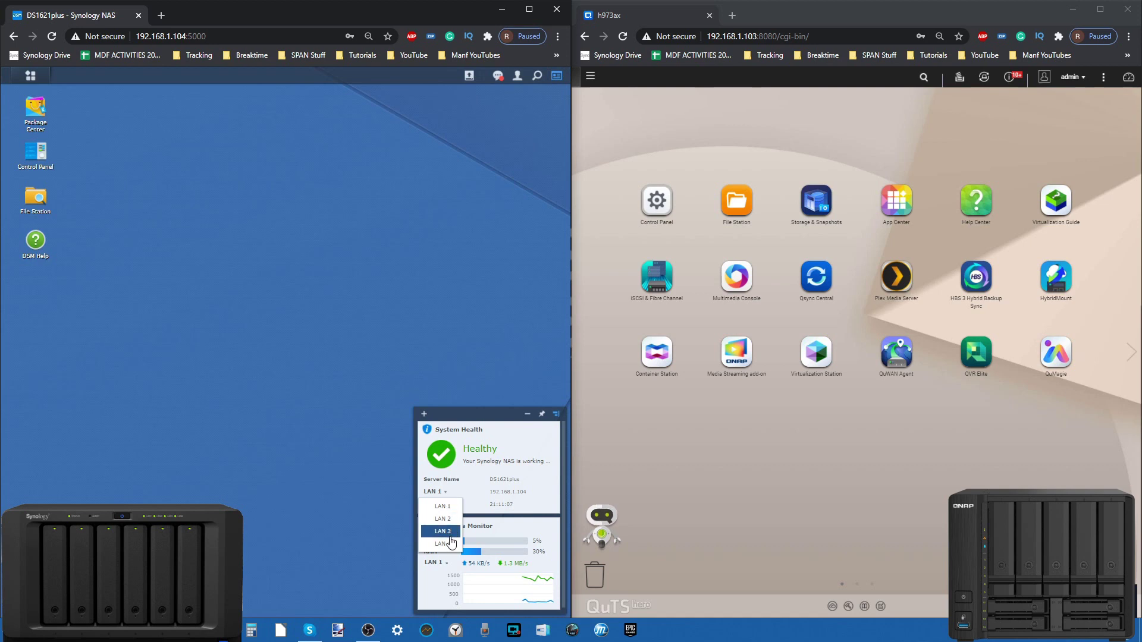
click(507, 478)
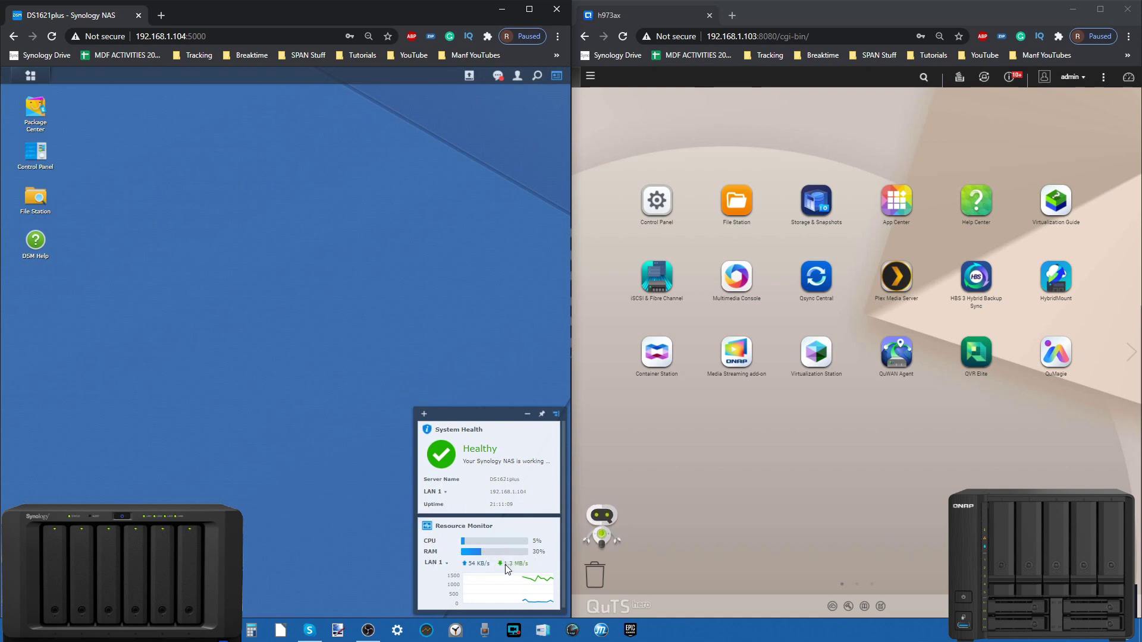
mouse_move(524, 529)
click(524, 529)
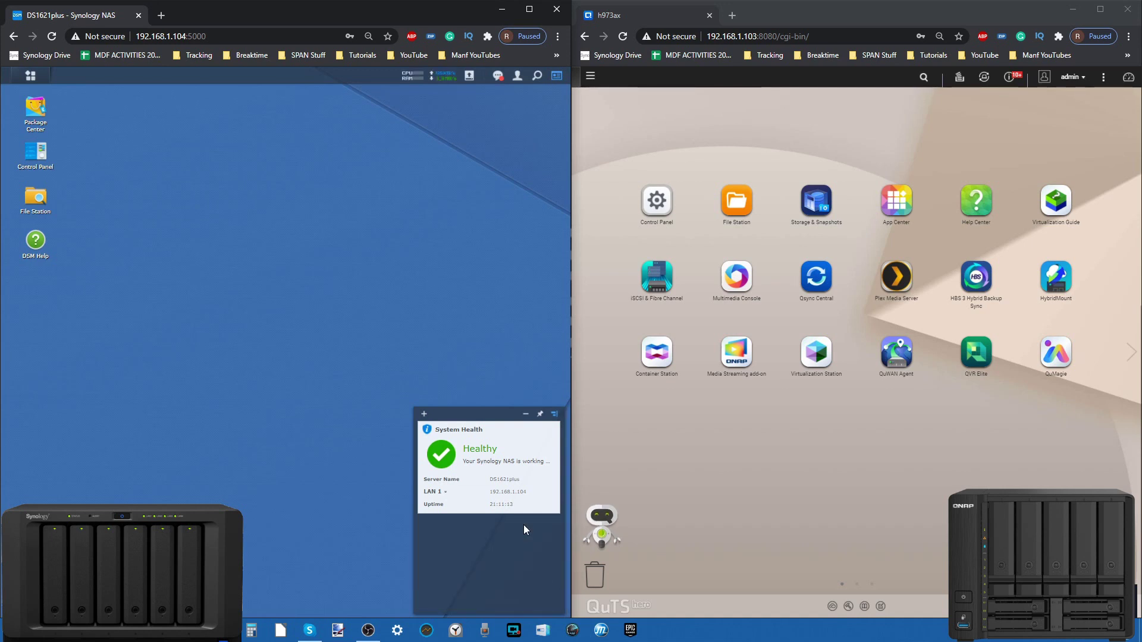
click(417, 77)
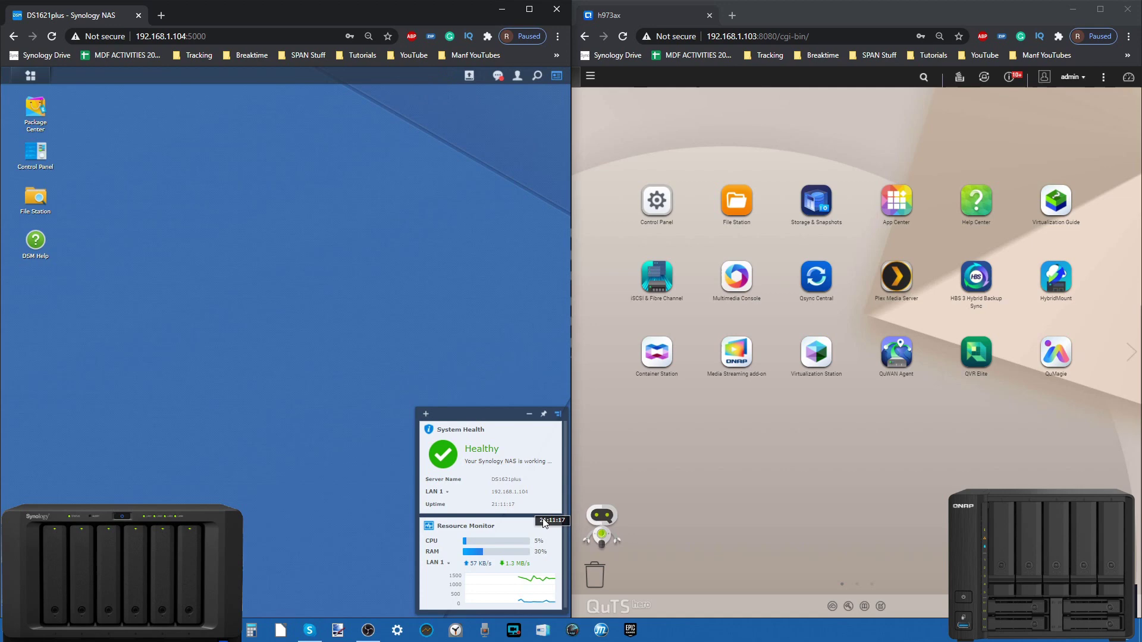
click(30, 76)
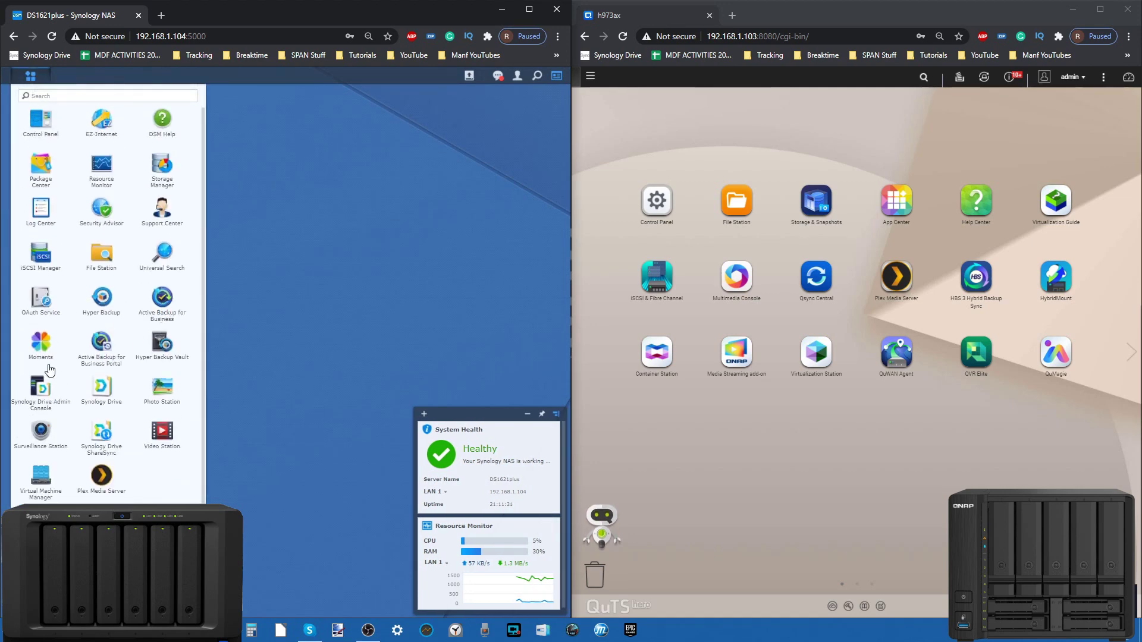
click(100, 168)
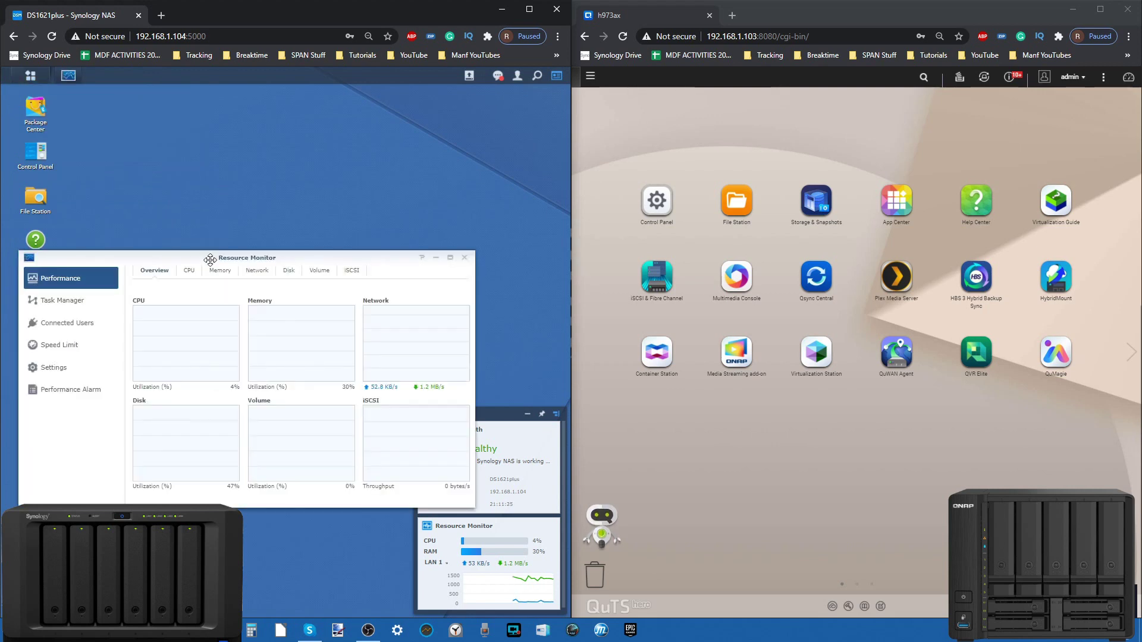
drag(210, 260, 236, 201)
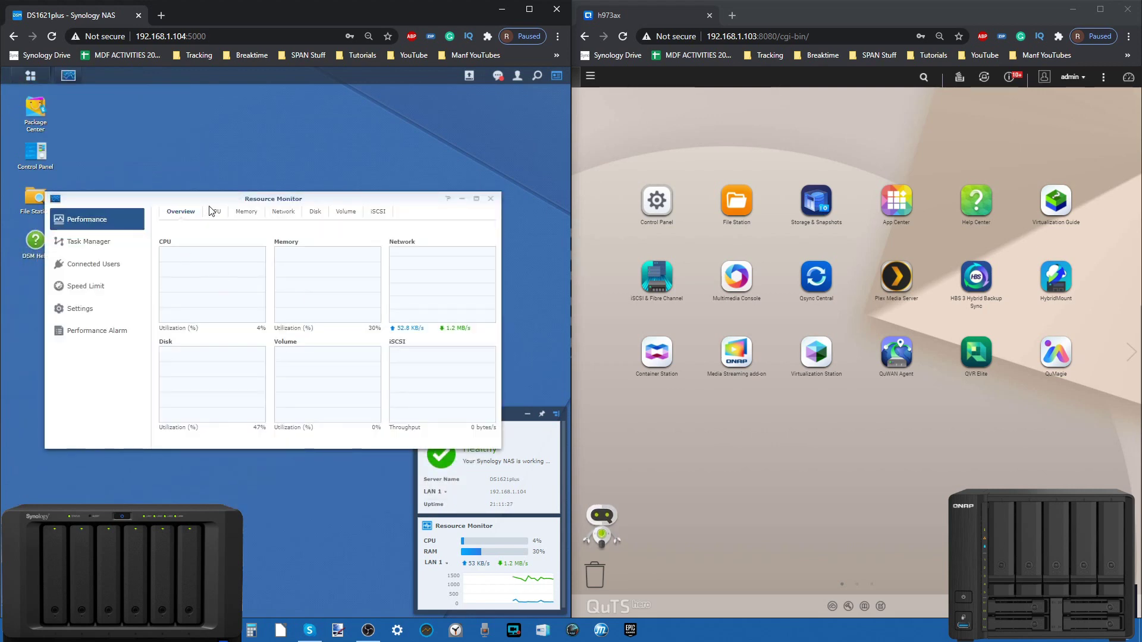
click(90, 242)
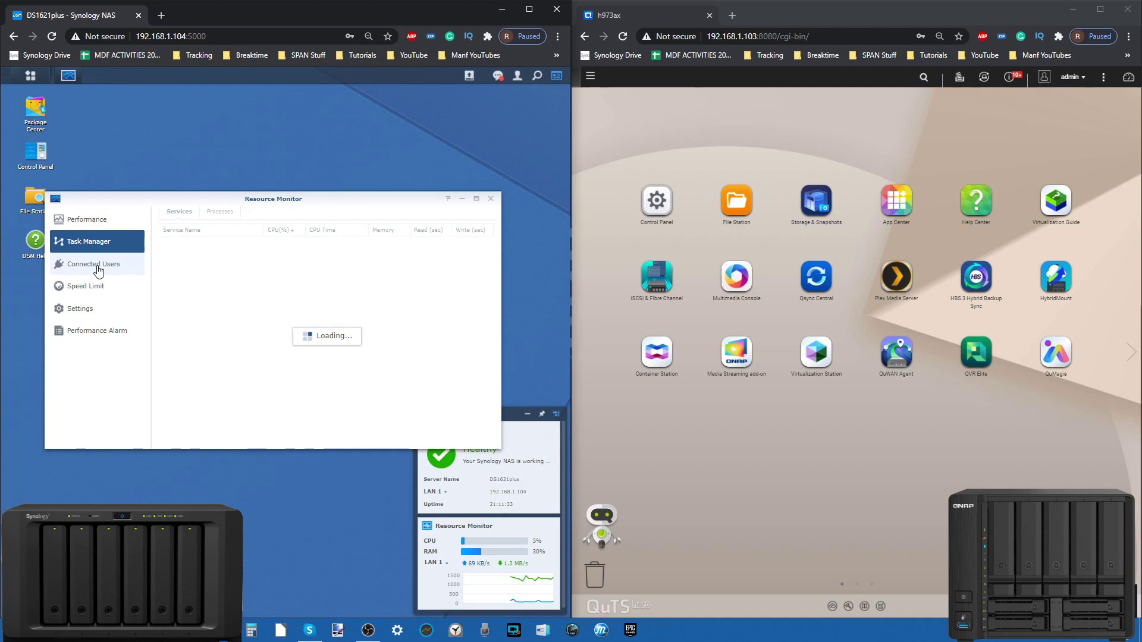
click(94, 269)
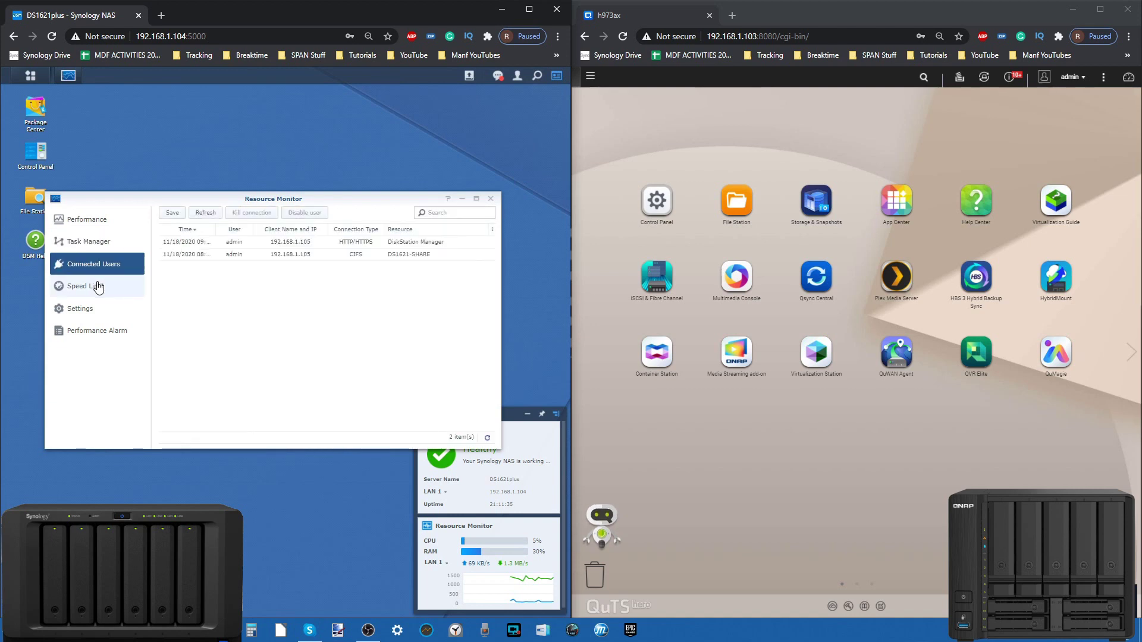
click(98, 287)
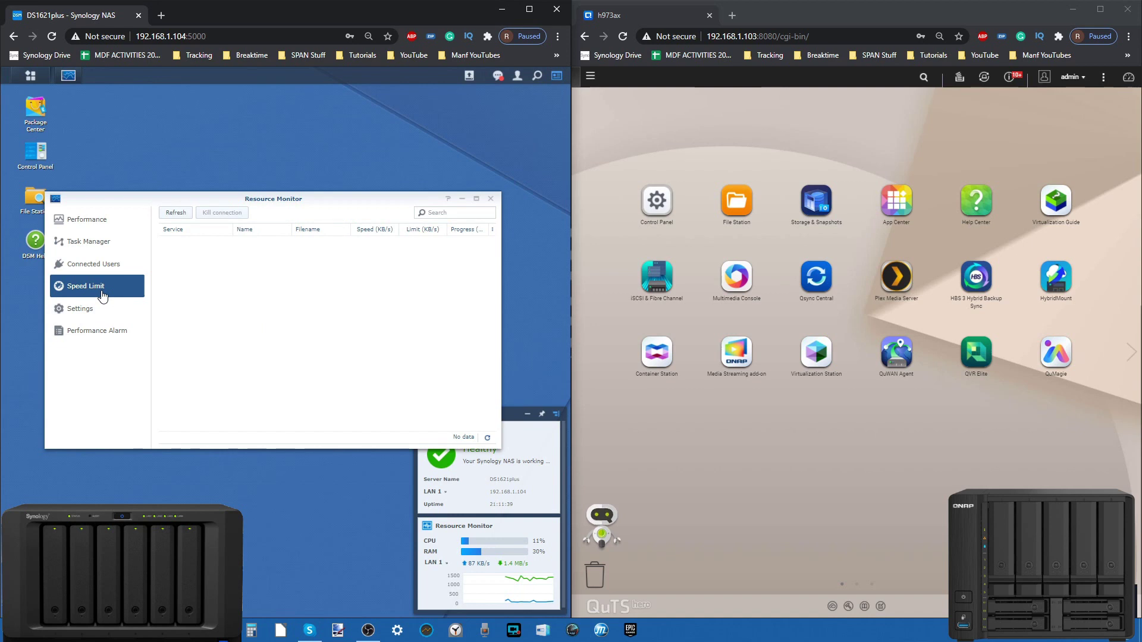
click(98, 308)
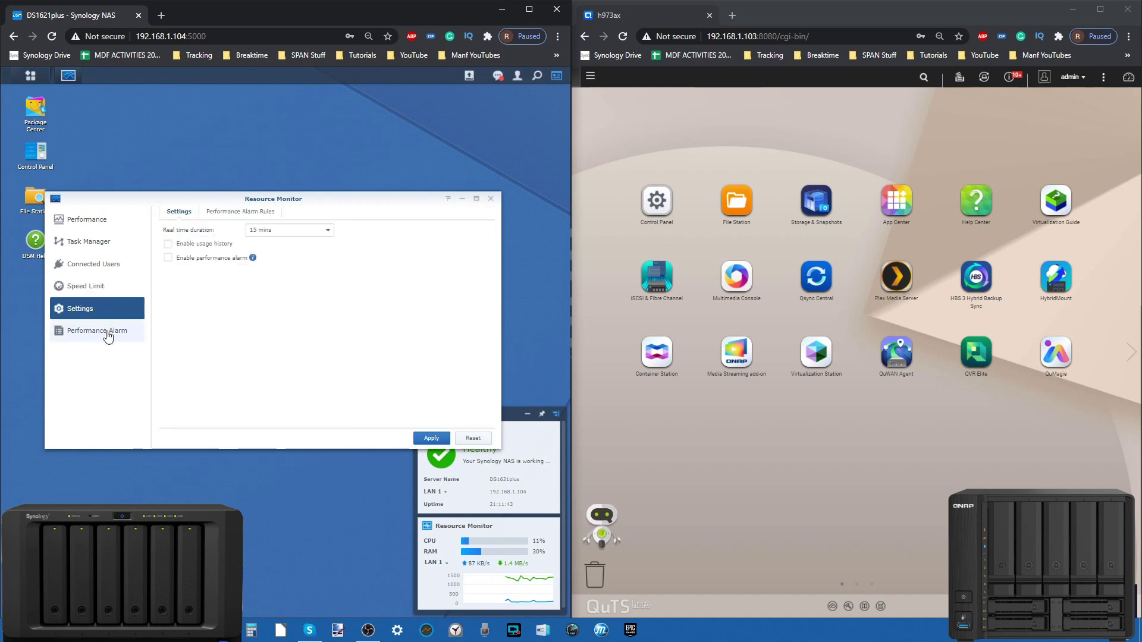
click(107, 330)
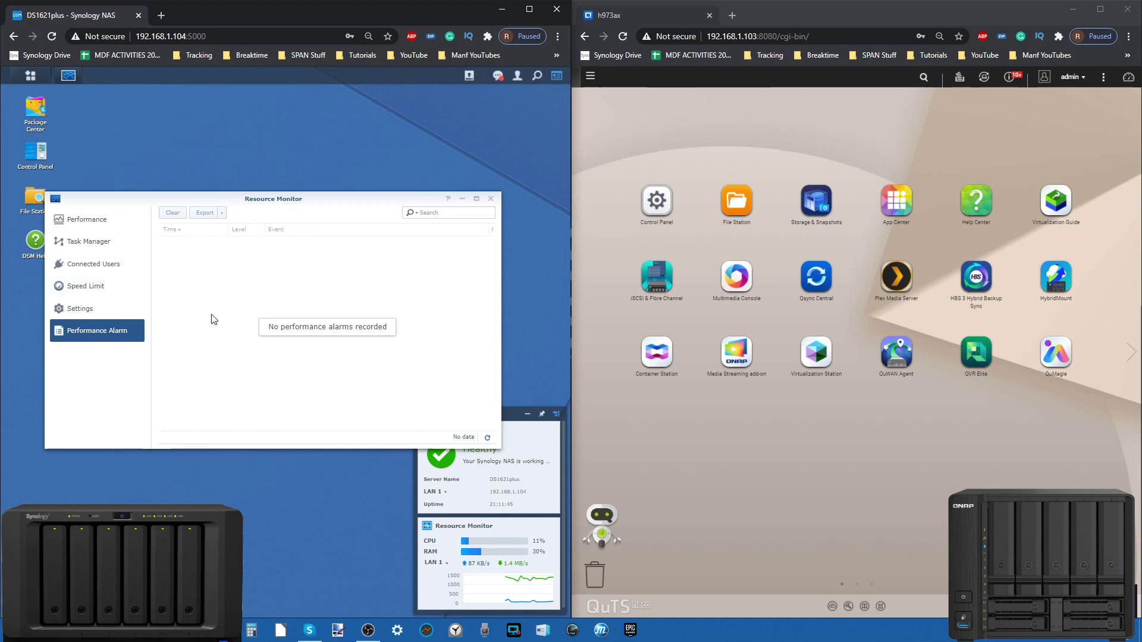
click(89, 220)
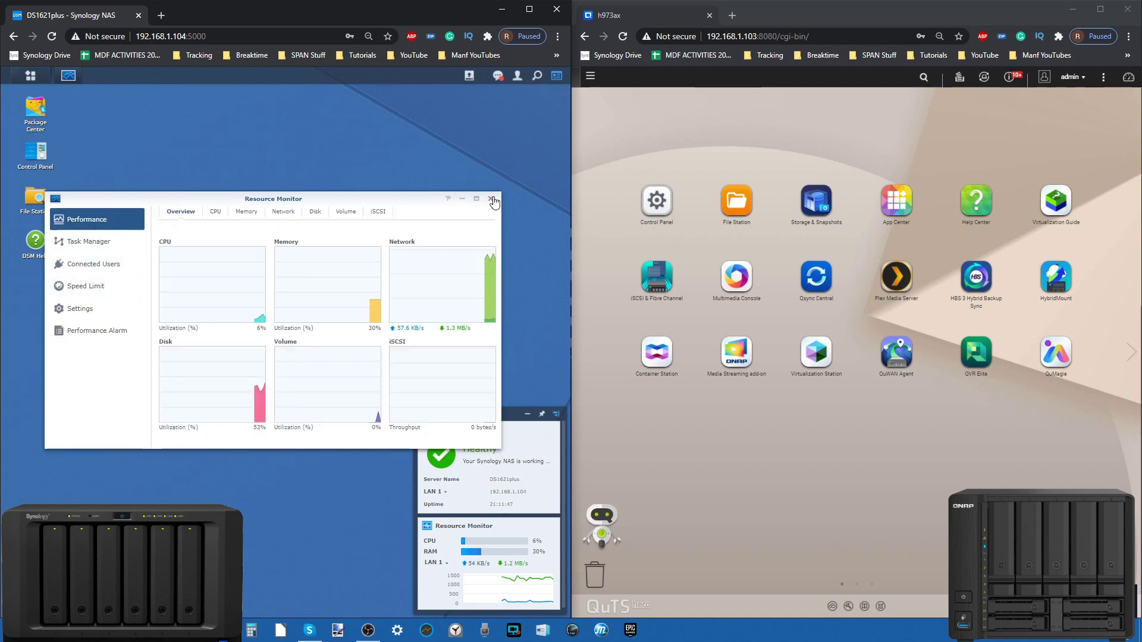
click(216, 213)
click(248, 213)
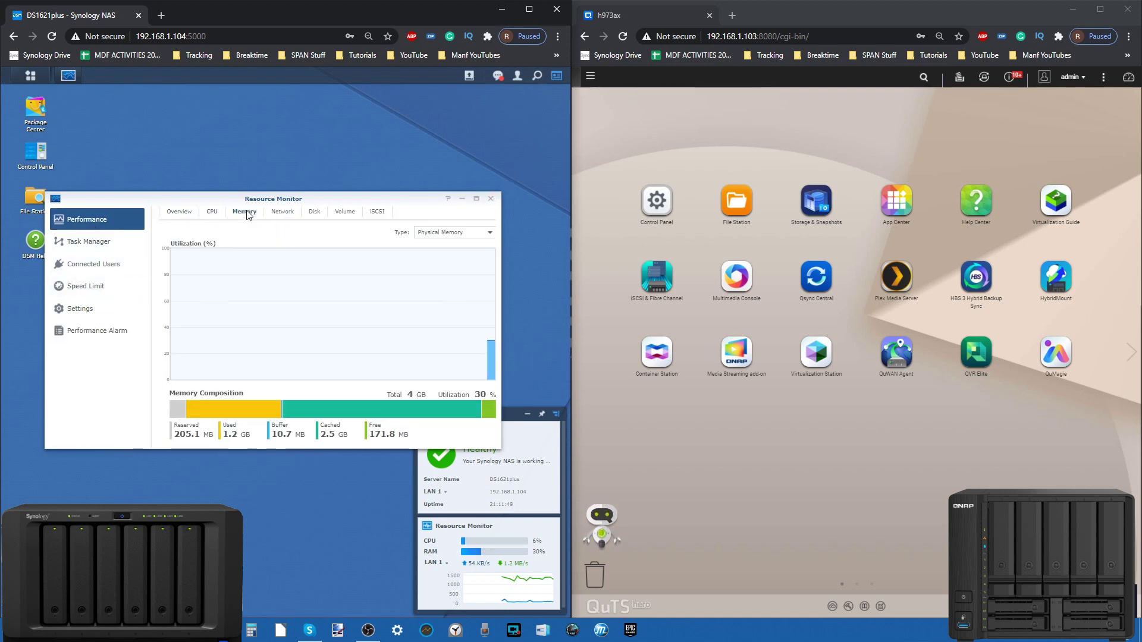
click(282, 212)
click(312, 215)
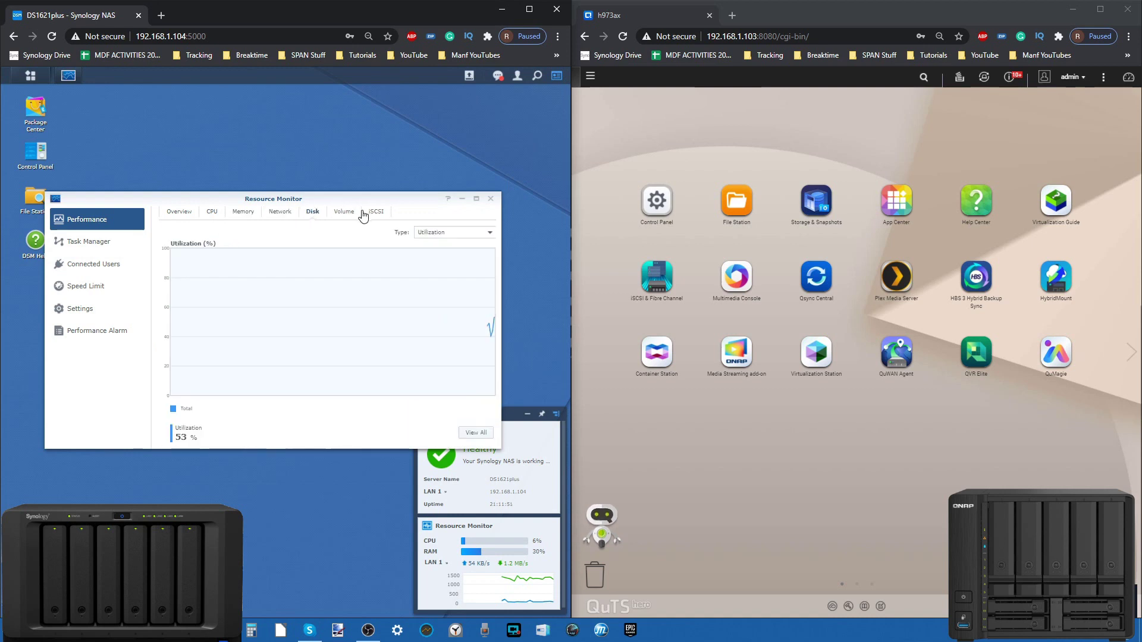
click(364, 213)
click(337, 213)
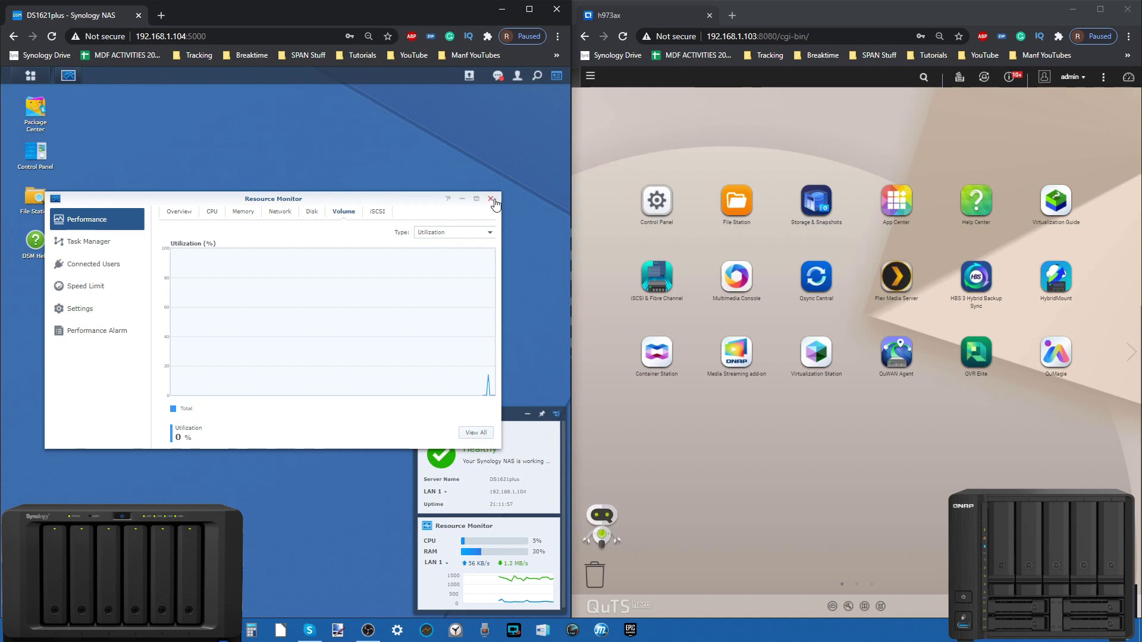
click(491, 200)
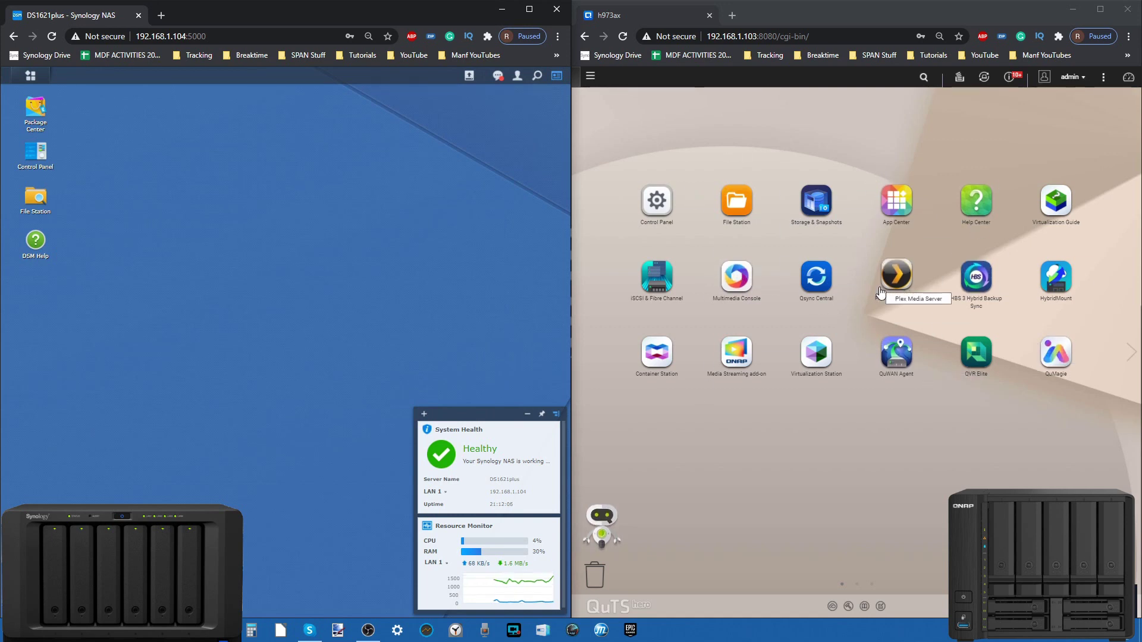
Step: Page through the QuTS hero desktop apps and open the Dashboard showing system health Good
click(1131, 352)
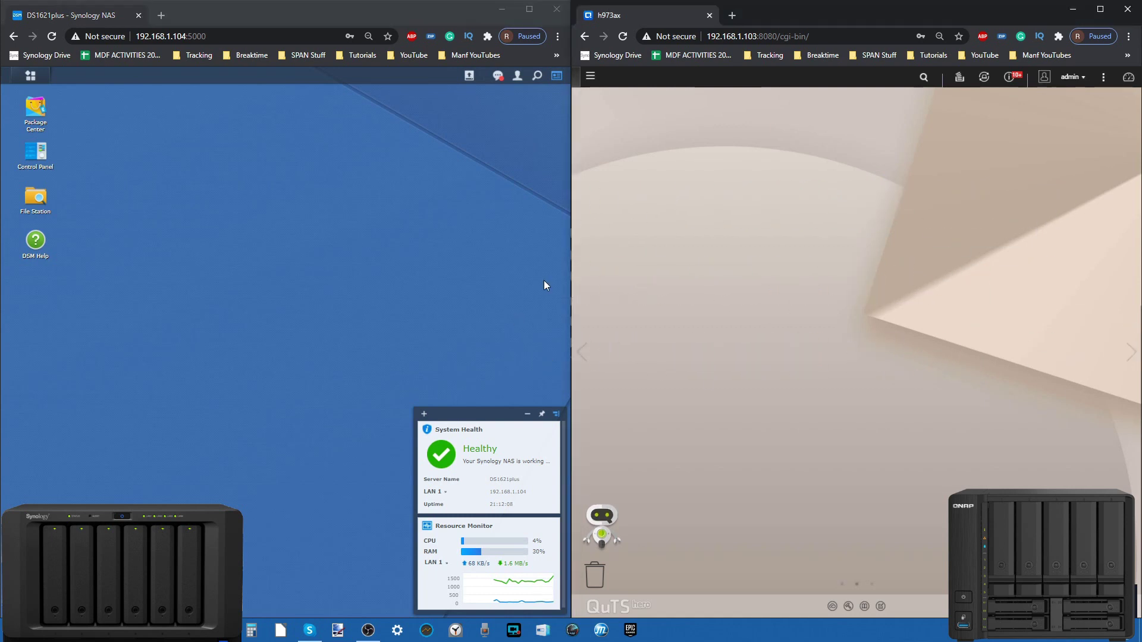
click(582, 352)
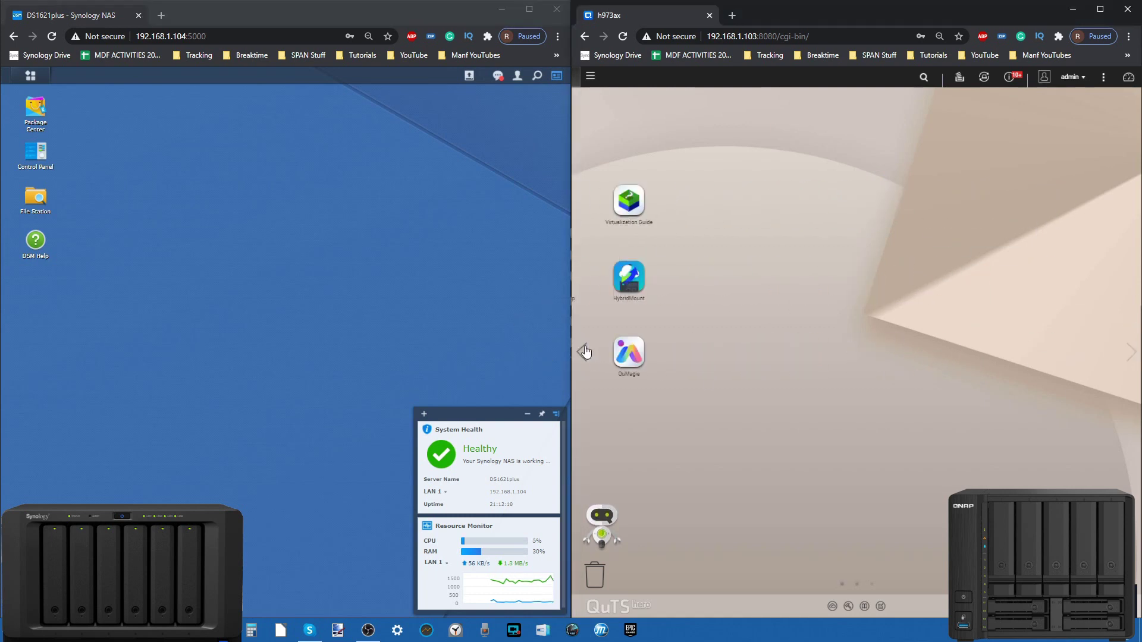
mouse_move(601, 545)
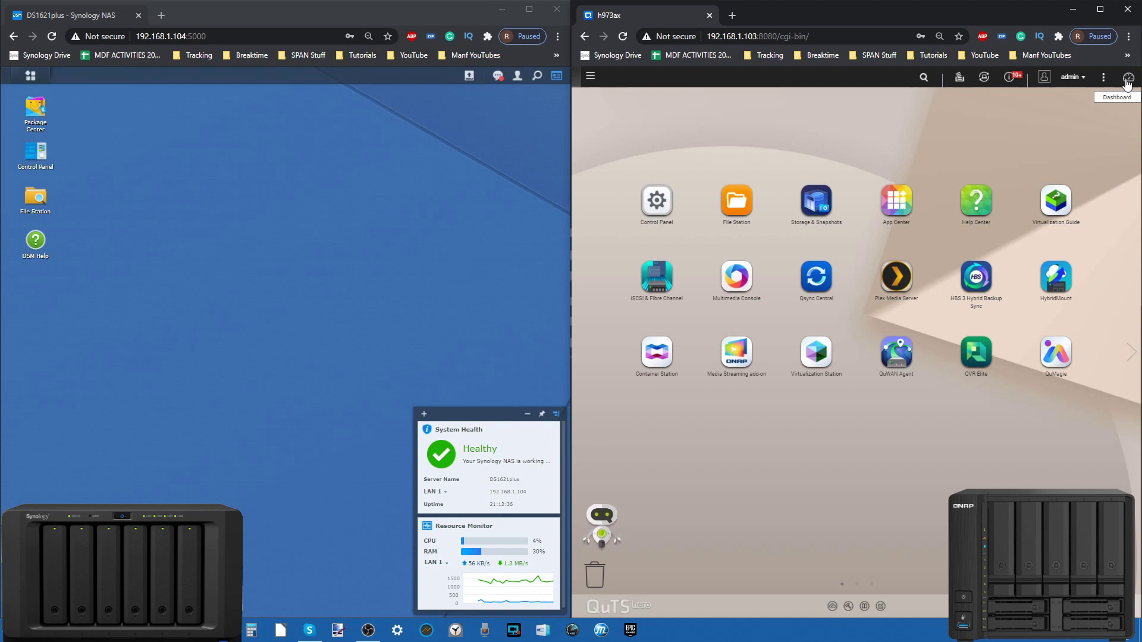
click(1127, 84)
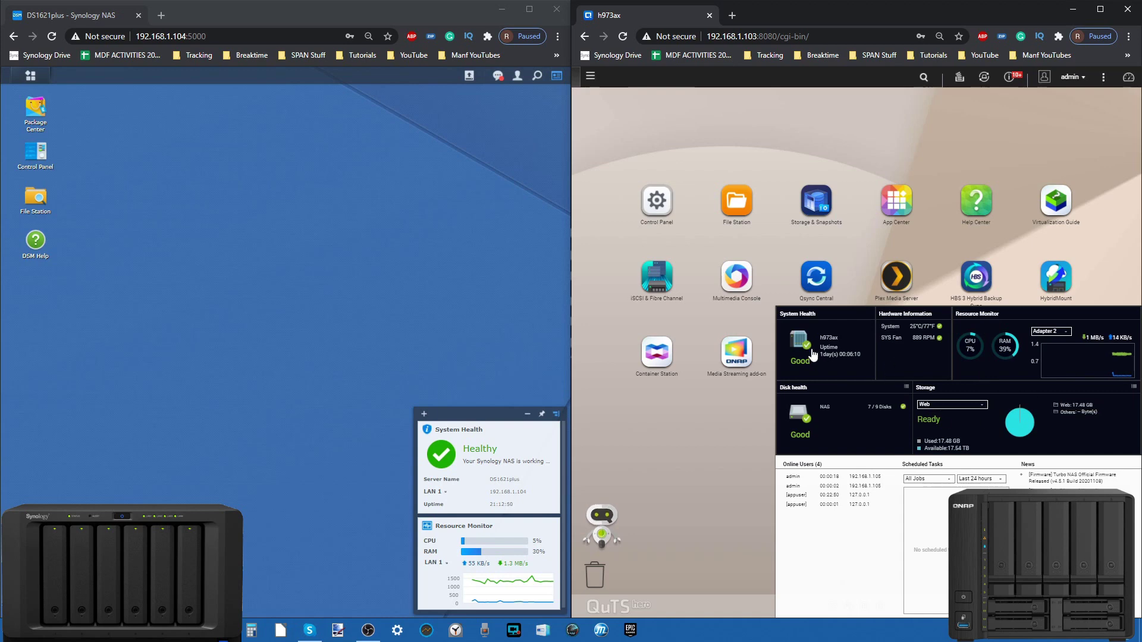
click(1099, 9)
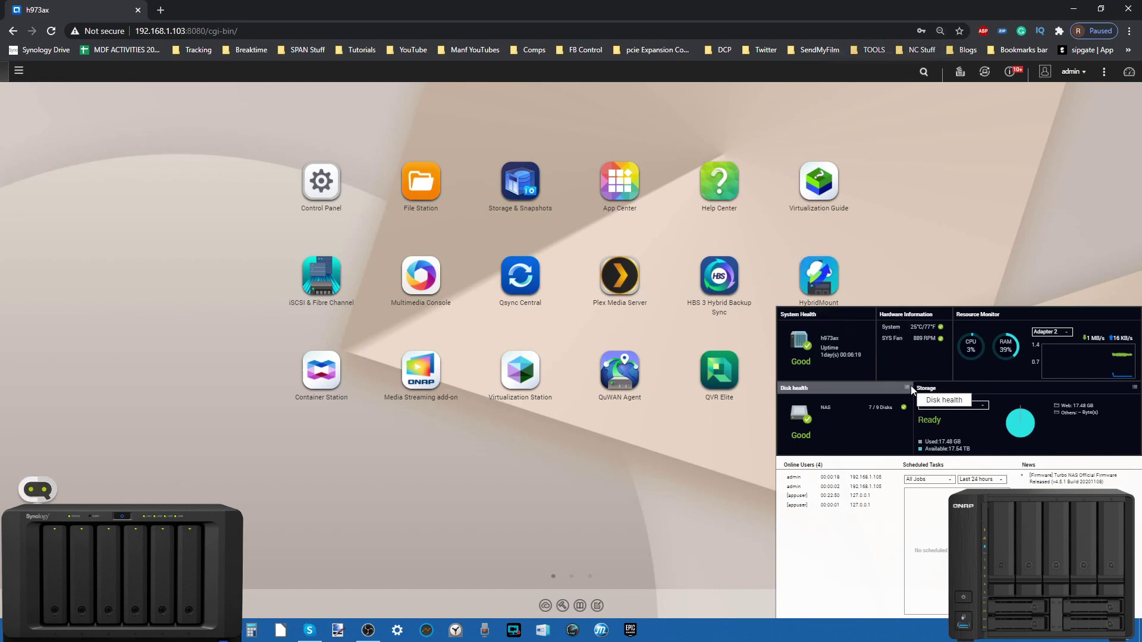
key(ctrl+plus)
key(ctrl+minus)
key(ctrl+minus)
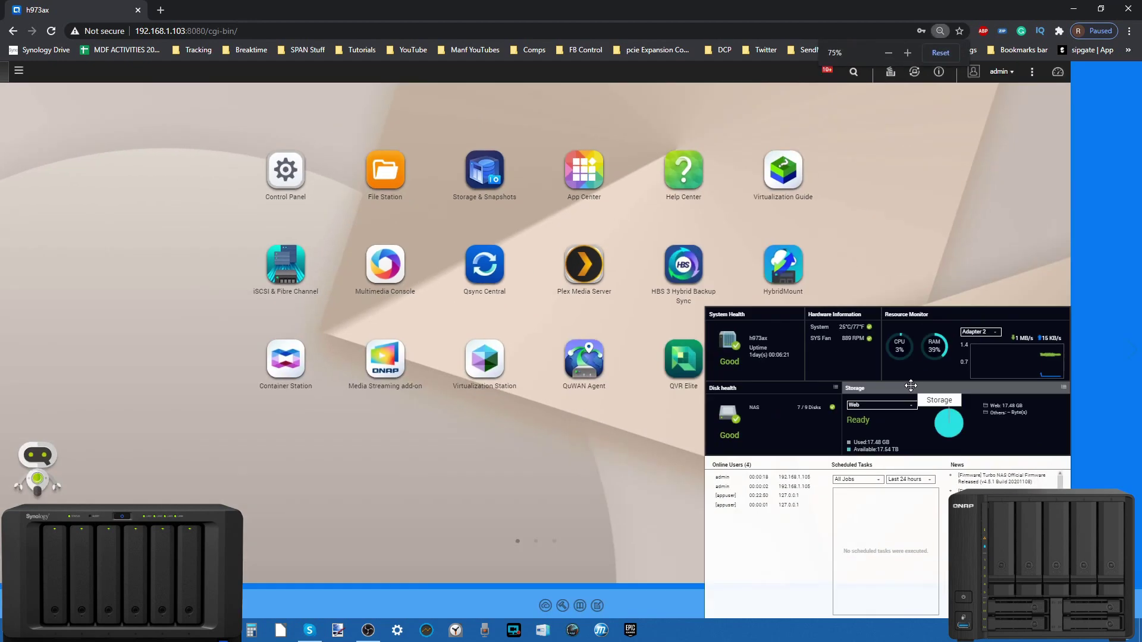
double_click(998, 12)
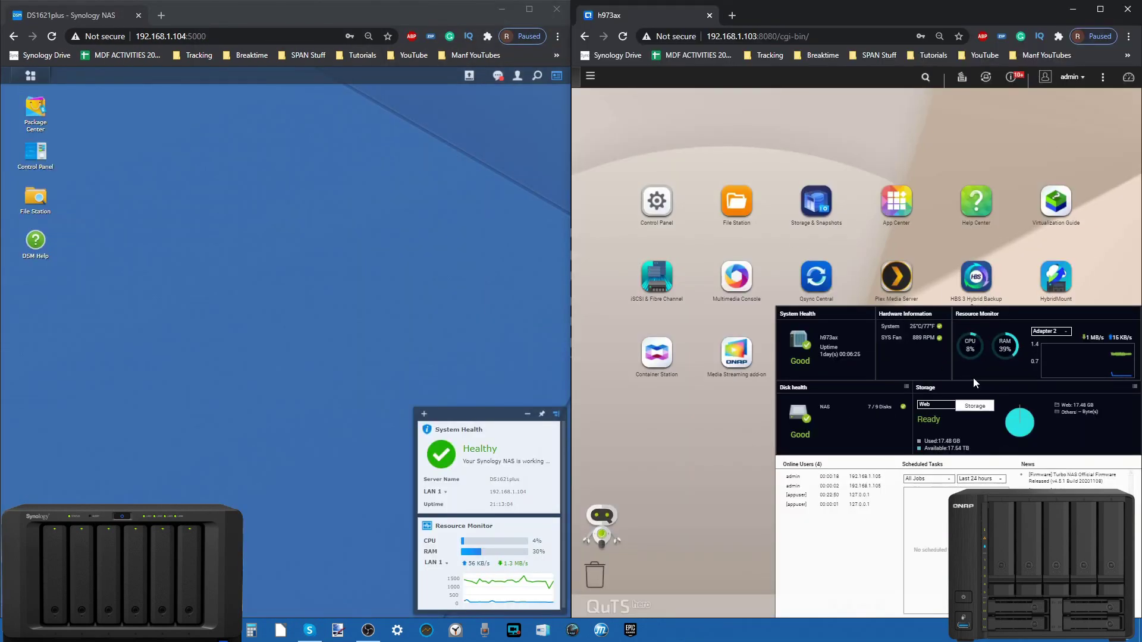
Step: Close the dashboard panel and launch QuTS hero Resource Monitor
click(1101, 258)
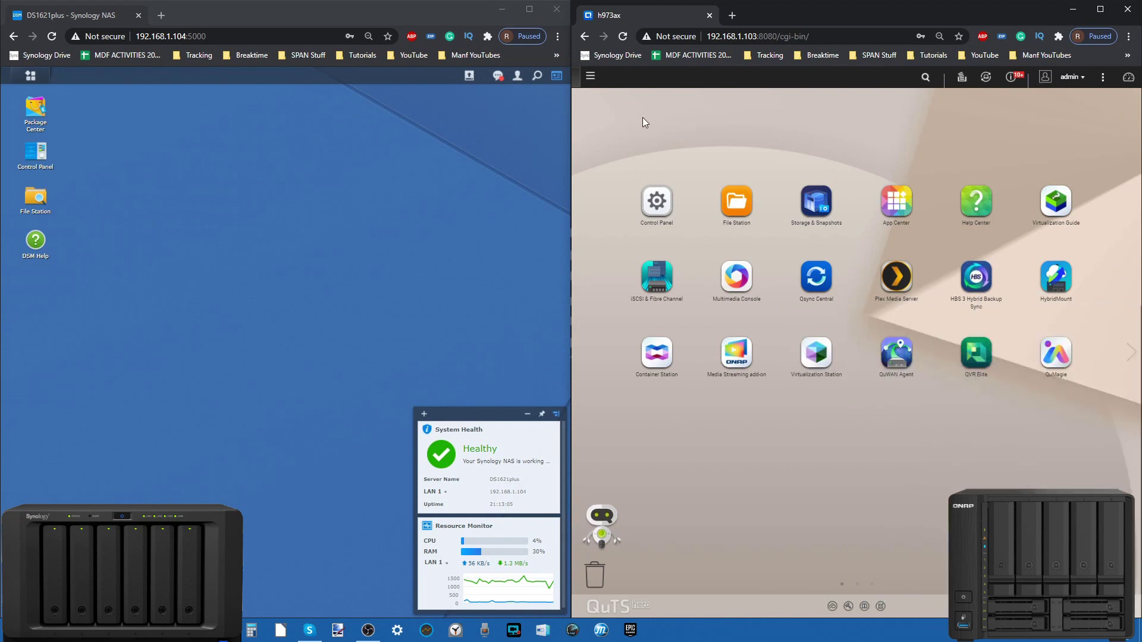
click(590, 80)
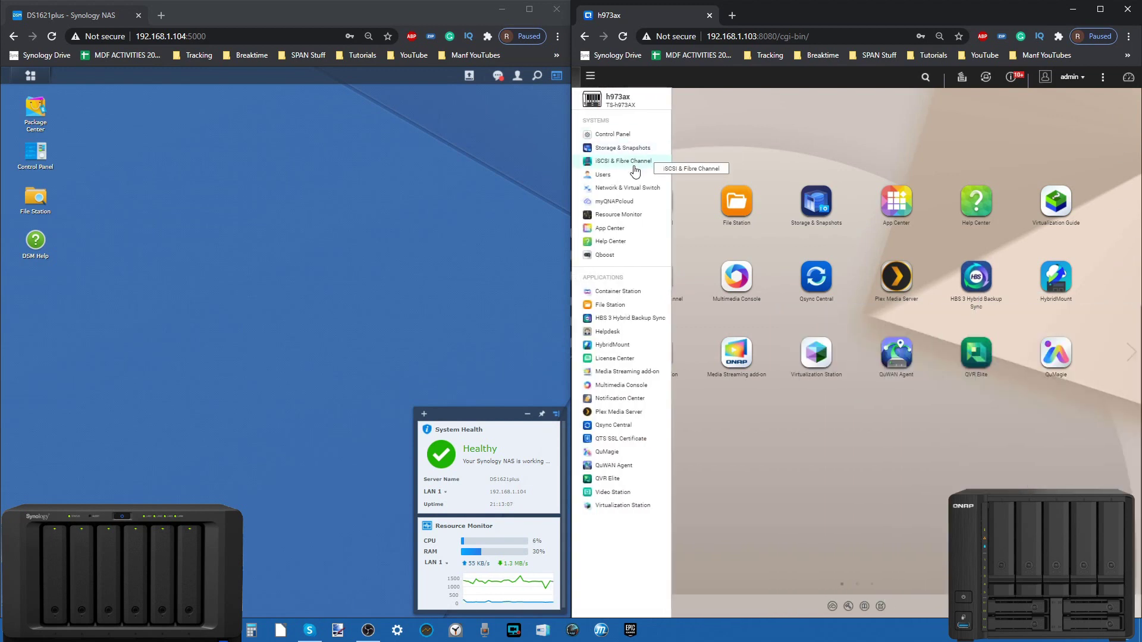
click(622, 217)
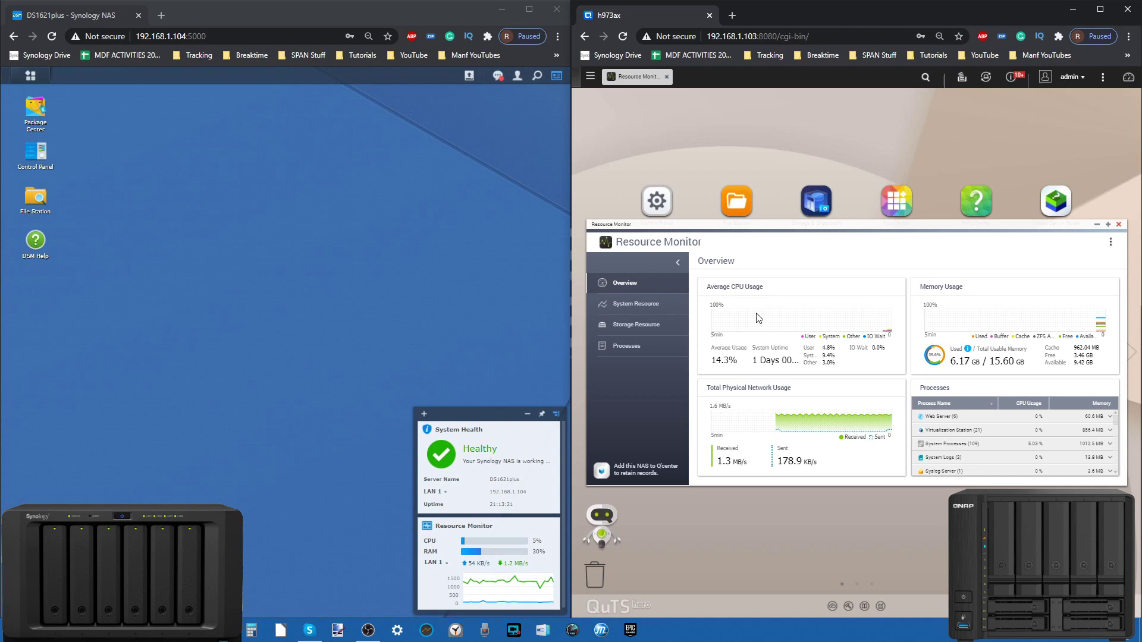
mouse_move(962, 354)
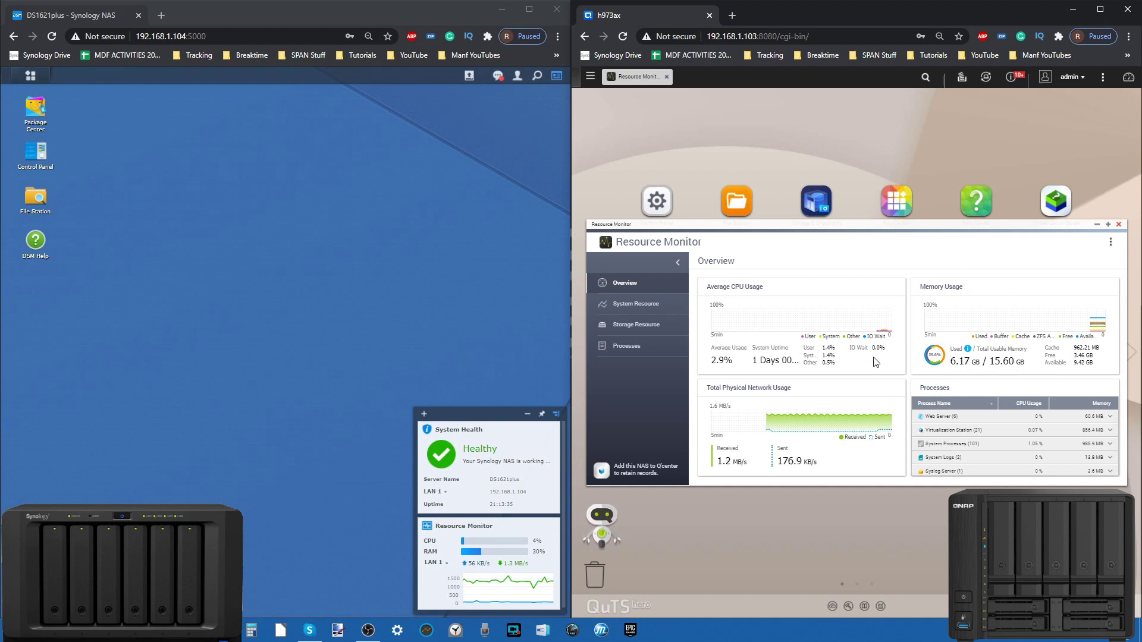
Step: View CPU usage and running processes, ending on the Overview with 4.2% average CPU
click(642, 312)
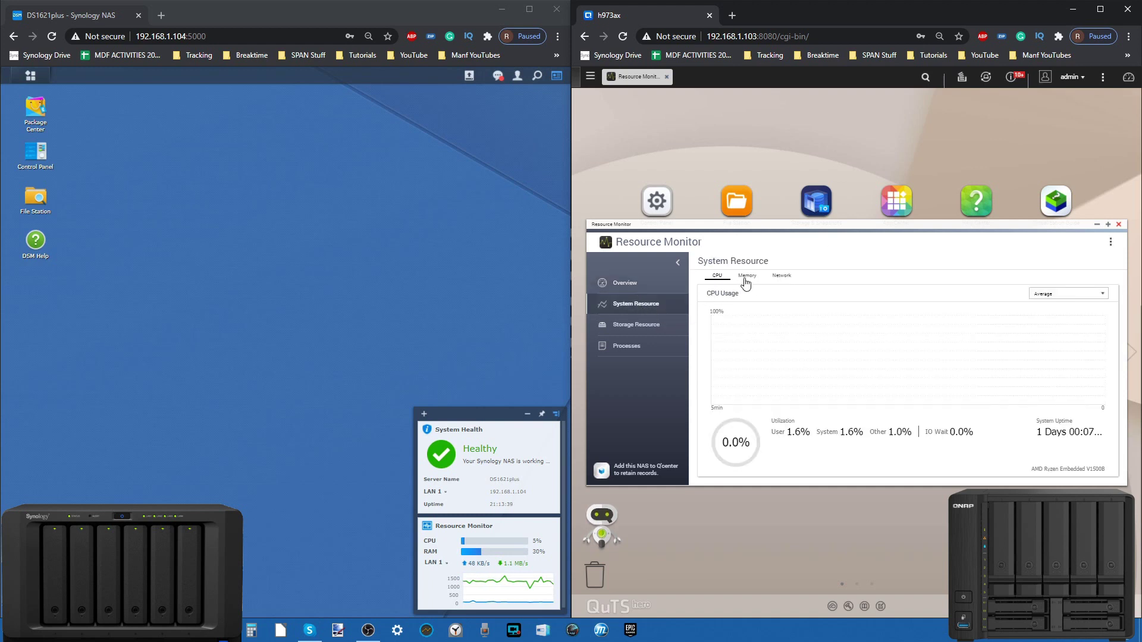
click(629, 326)
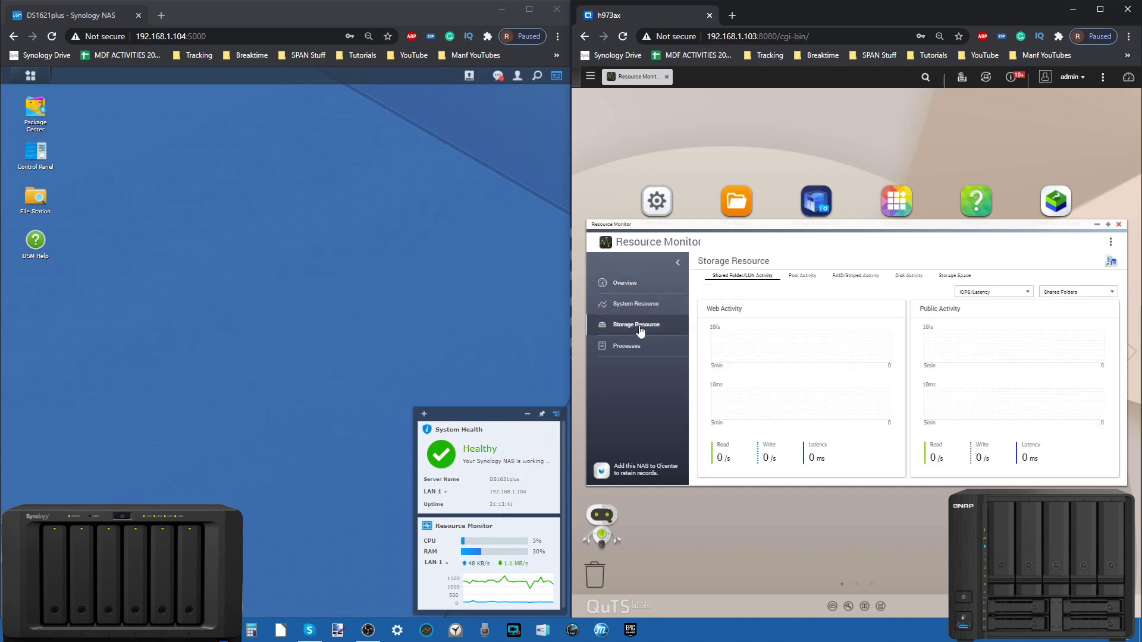
click(632, 305)
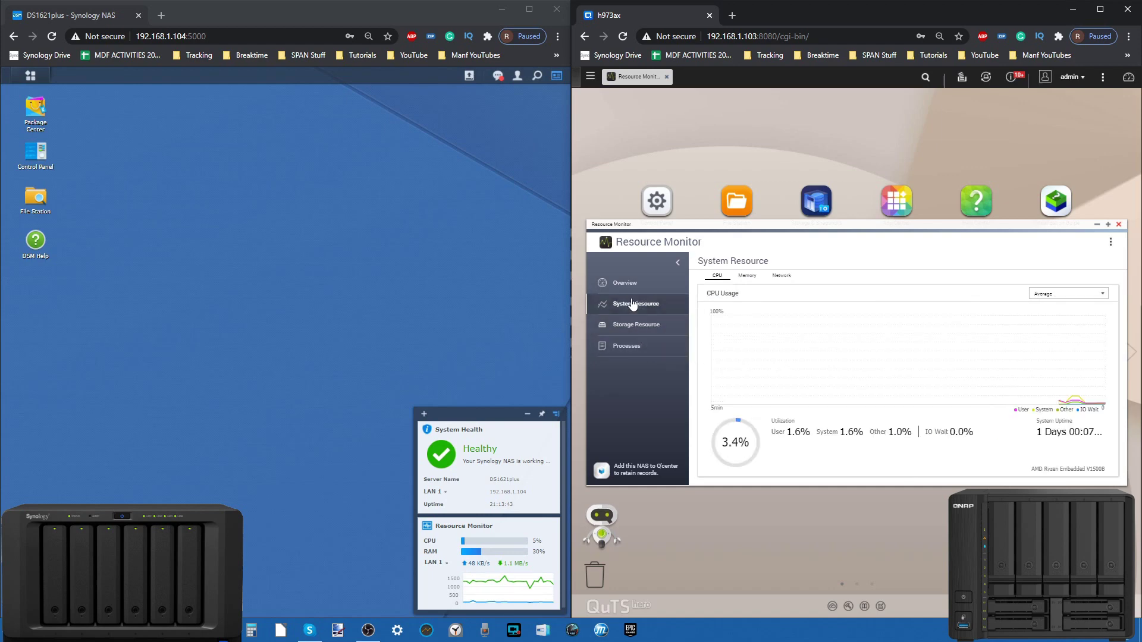
click(634, 346)
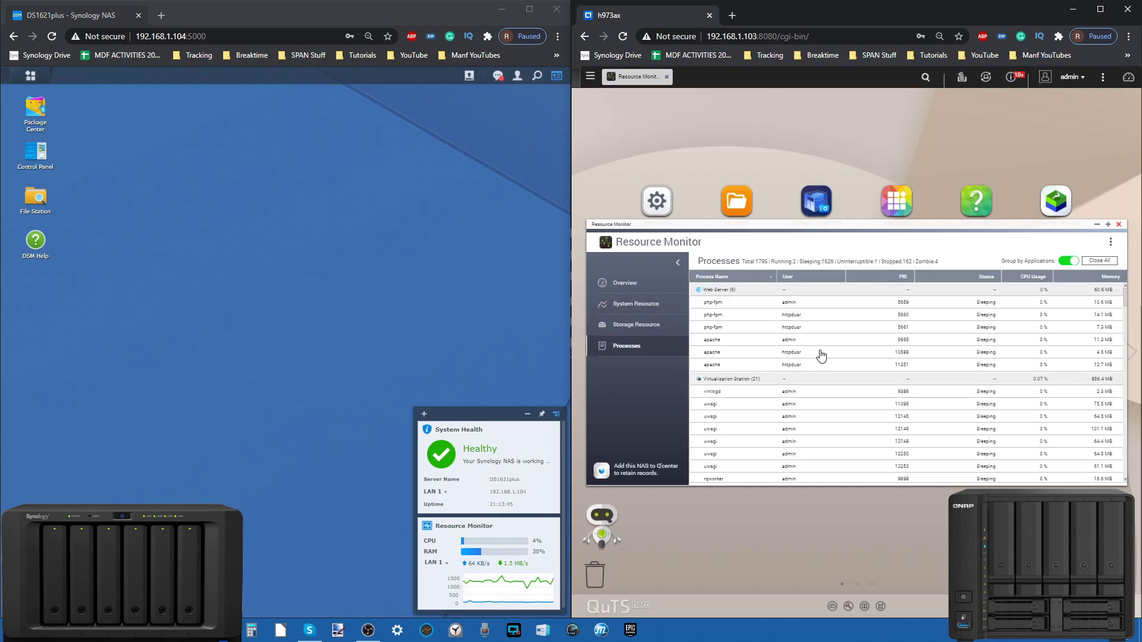
click(622, 281)
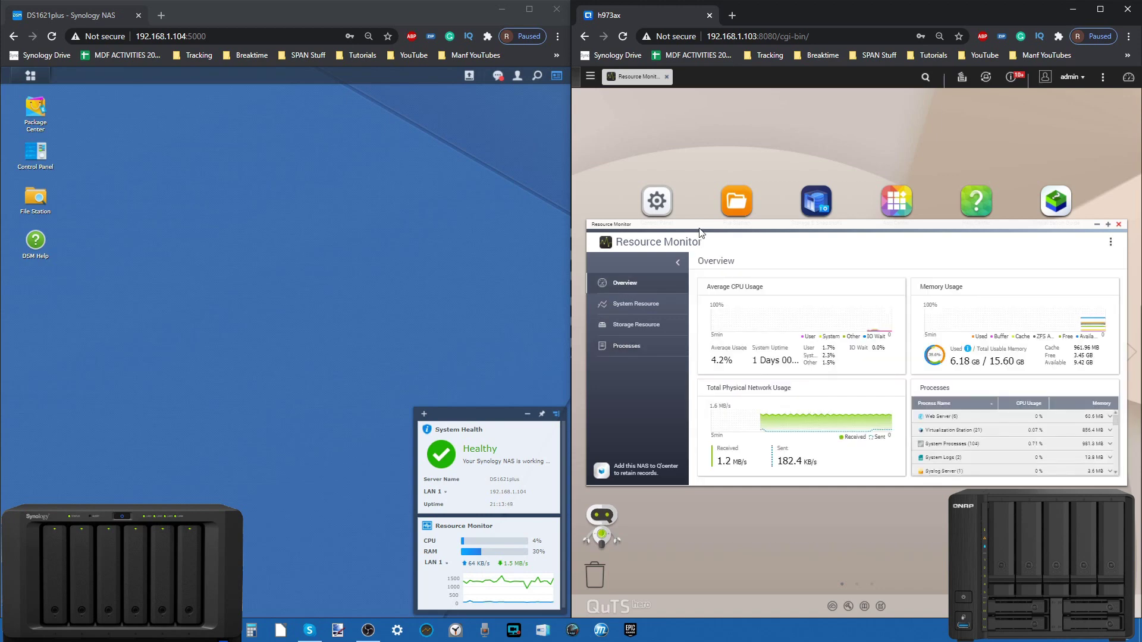
Step: Open DSM's Resource Monitor for comparison, then close both the Synology and QNAP Resource Monitors
click(25, 84)
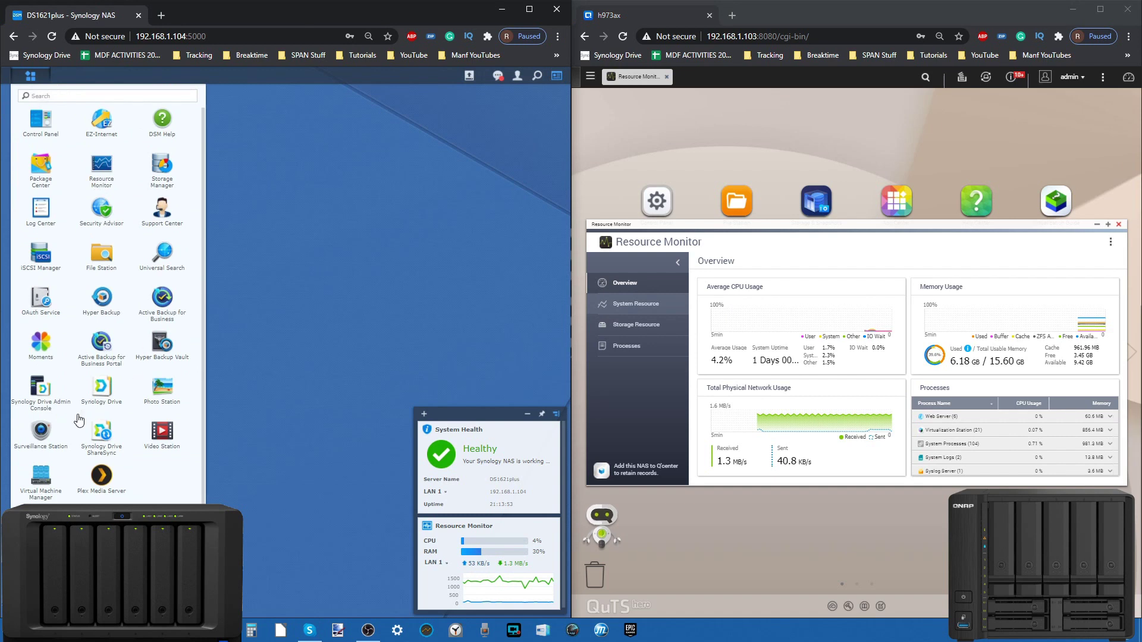
click(100, 158)
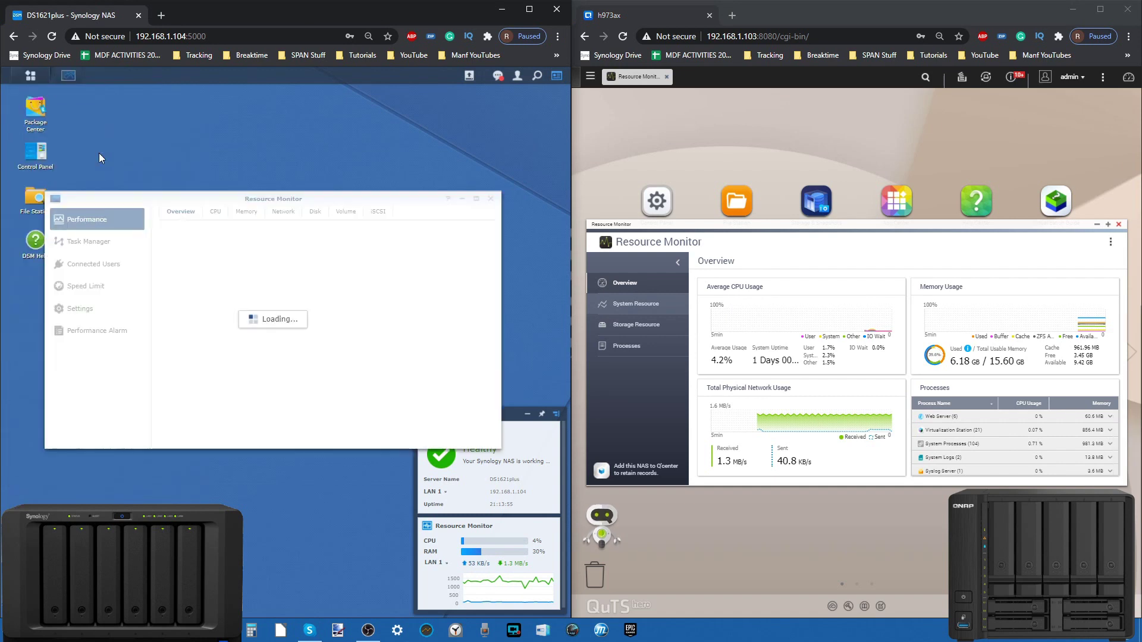
drag(218, 195, 229, 213)
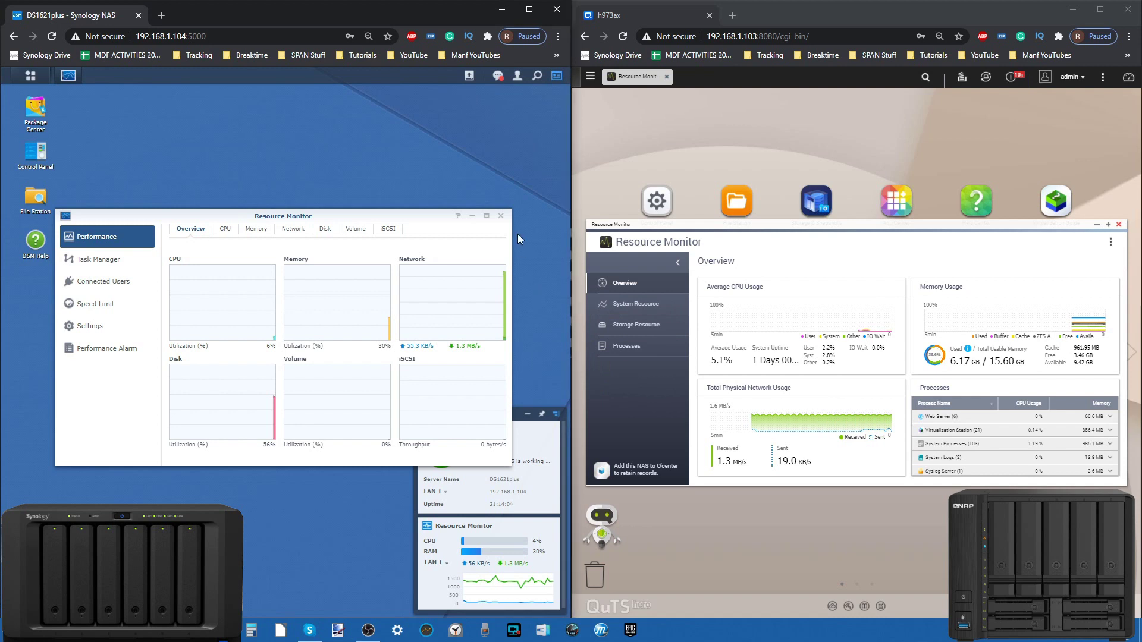
click(501, 216)
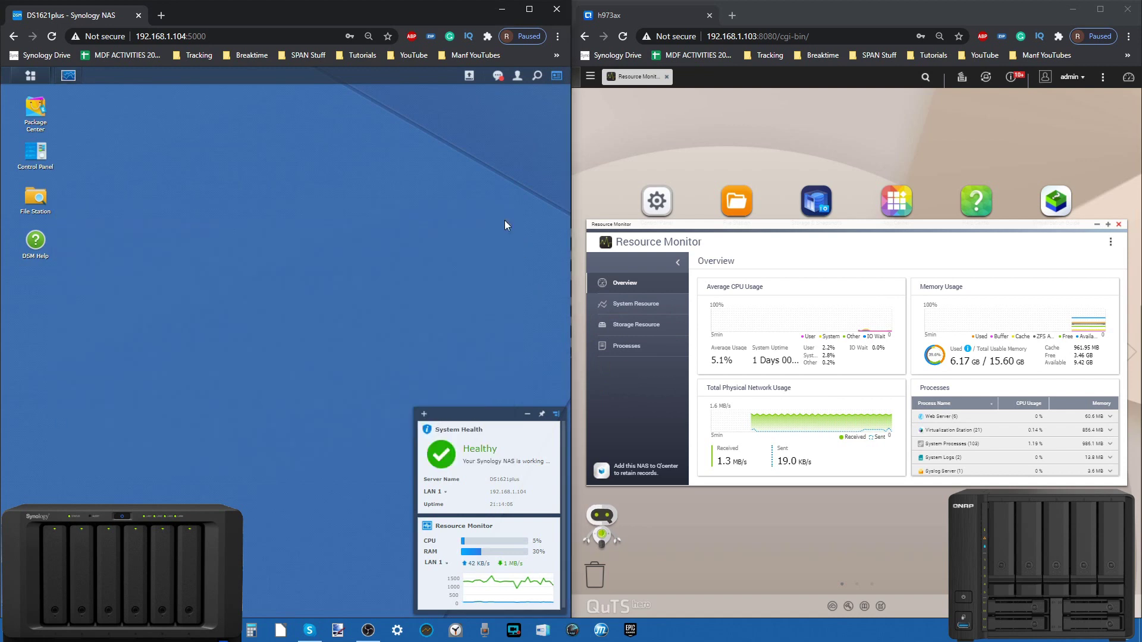
click(1119, 224)
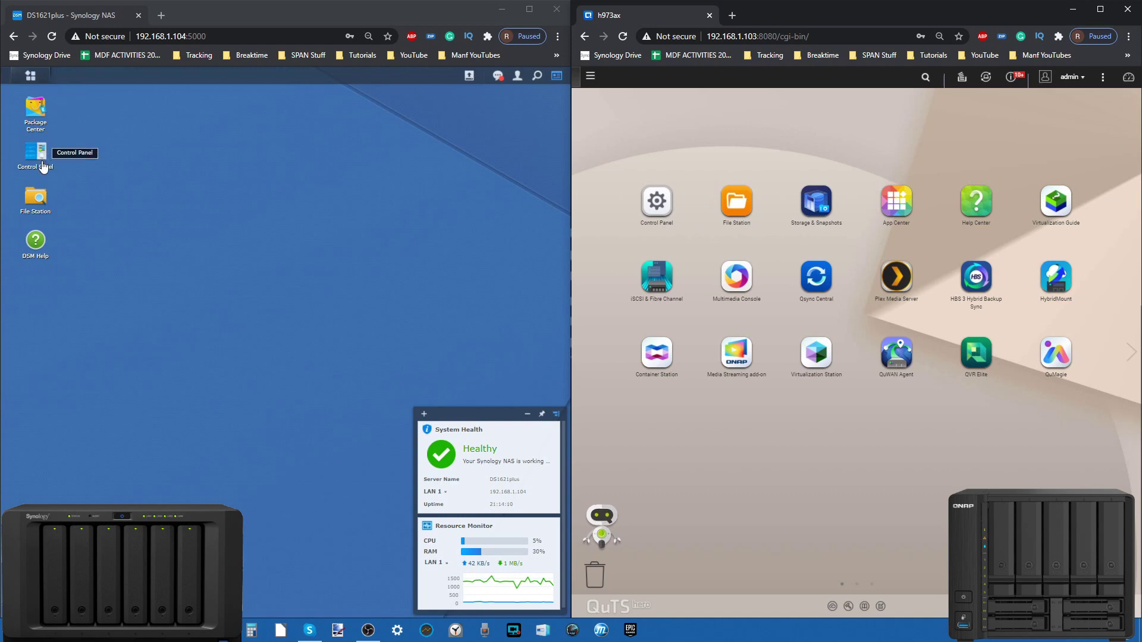
Step: Open the Control Panel on both NAS and enlarge QNAP's window to show all sections
click(36, 153)
click(643, 203)
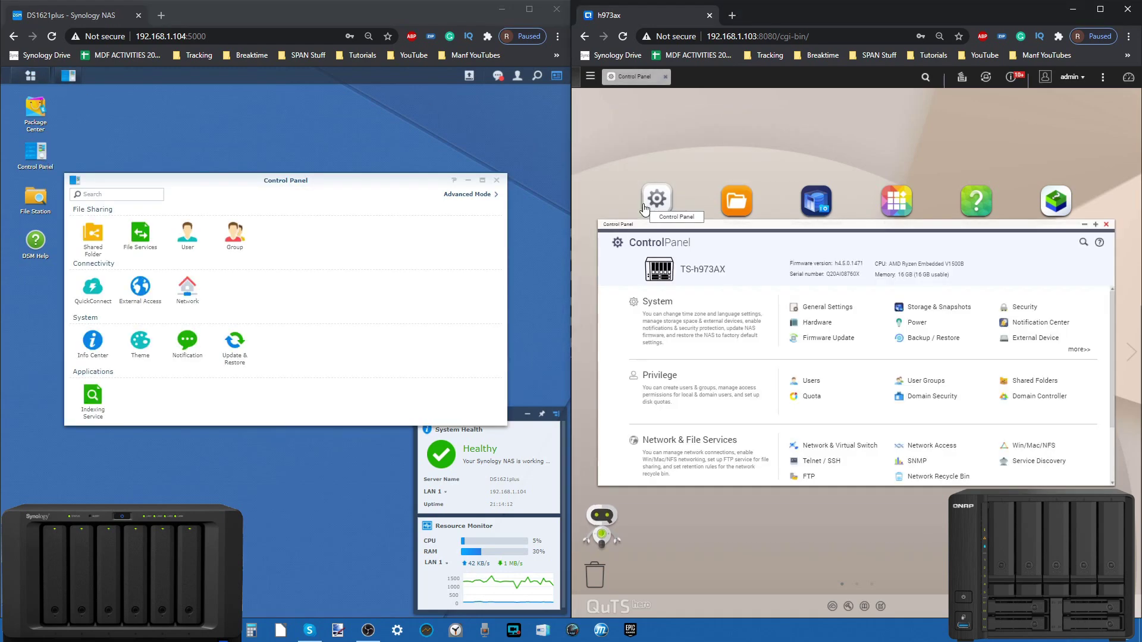
drag(744, 221, 739, 147)
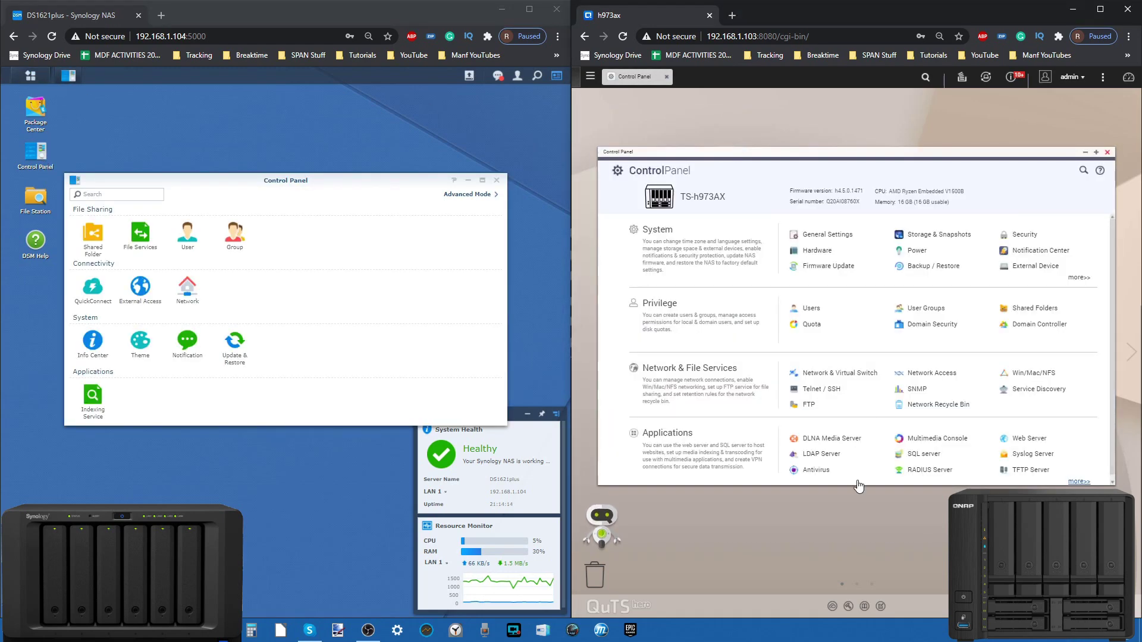
drag(858, 485, 857, 548)
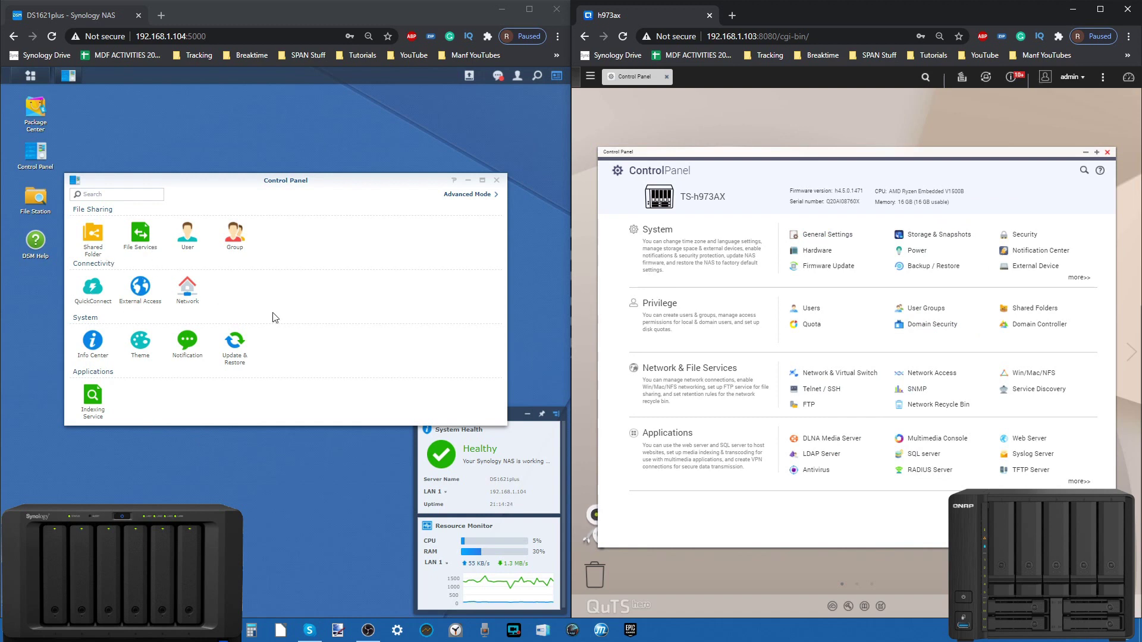
Step: Toggle DSM's Control Panel between Advanced and Basic Mode, then show its User page
click(454, 197)
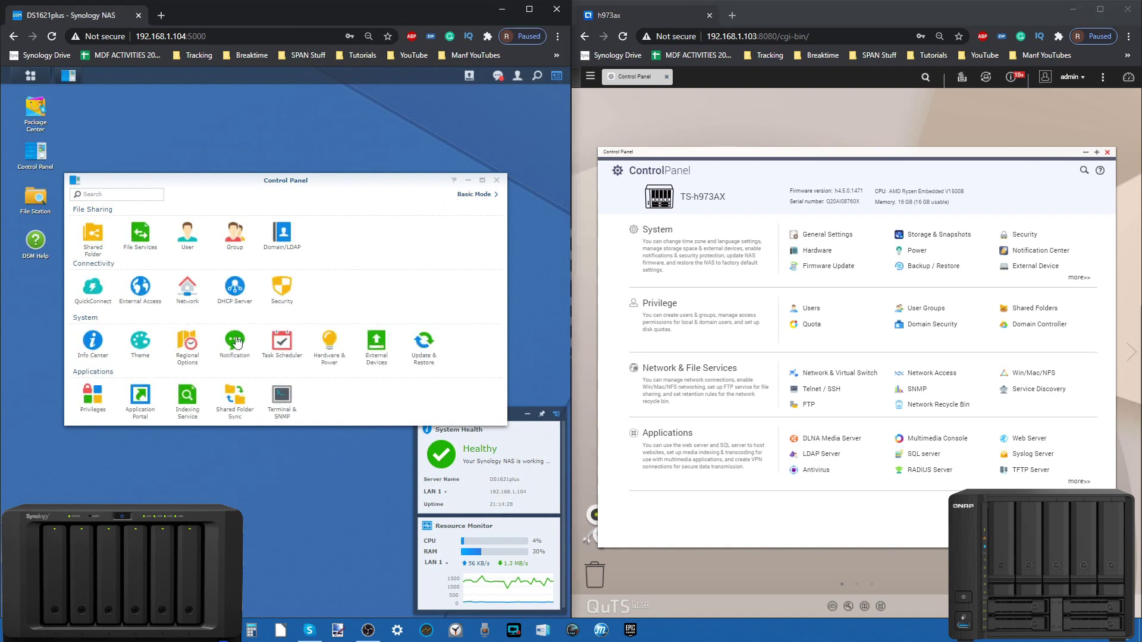
click(483, 195)
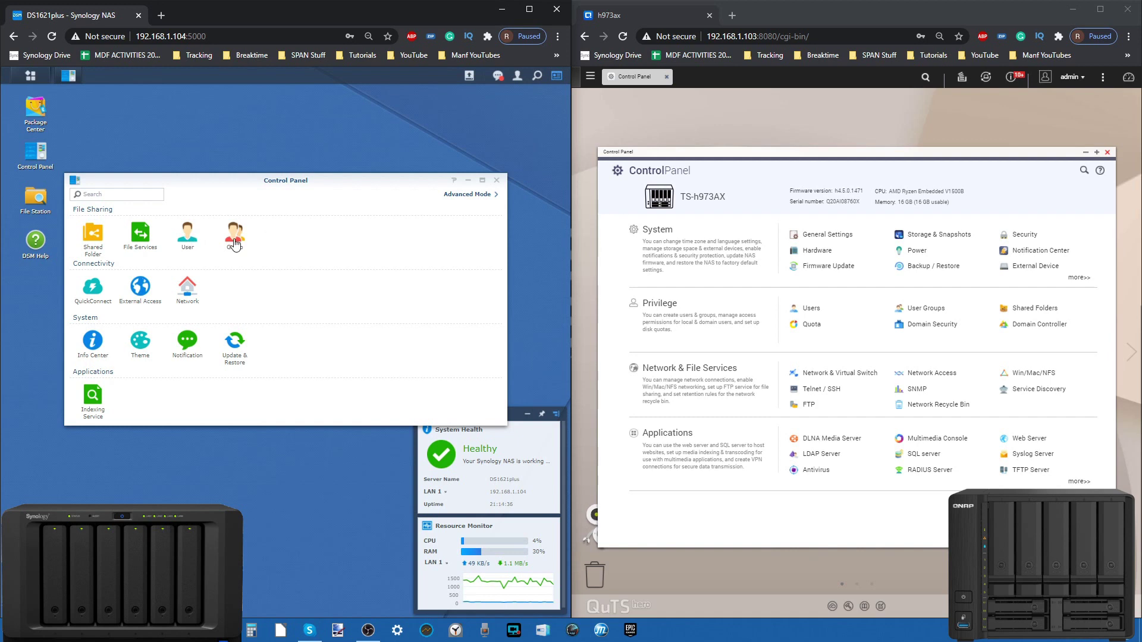
click(193, 234)
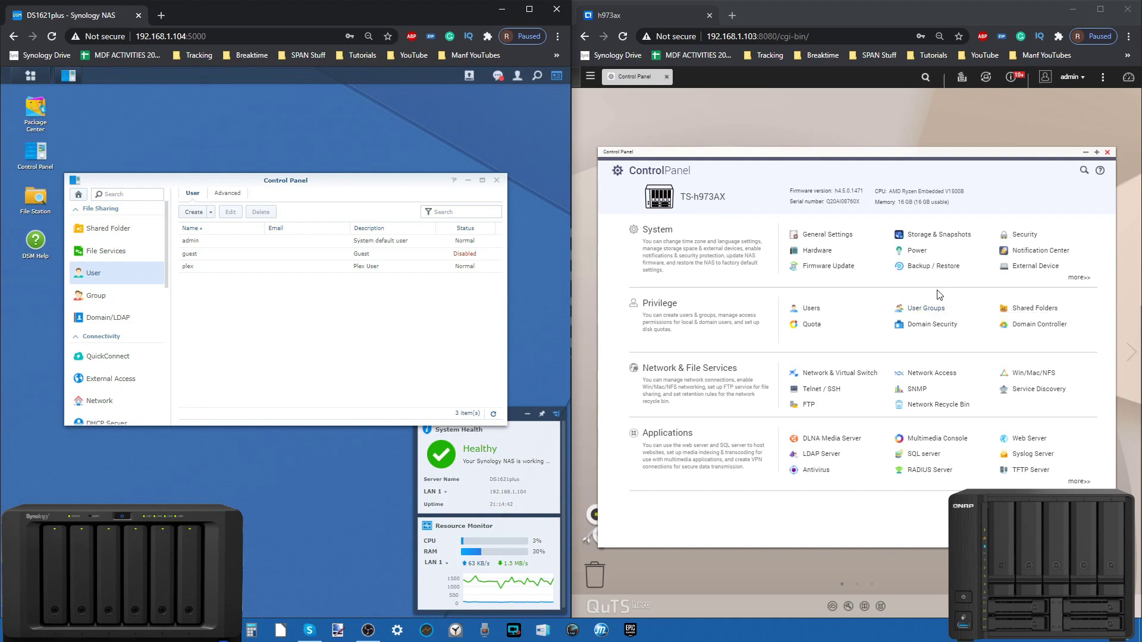
Step: Open QNAP's Users list, browse the Network & File Services, Applications and System sections, and return
click(809, 309)
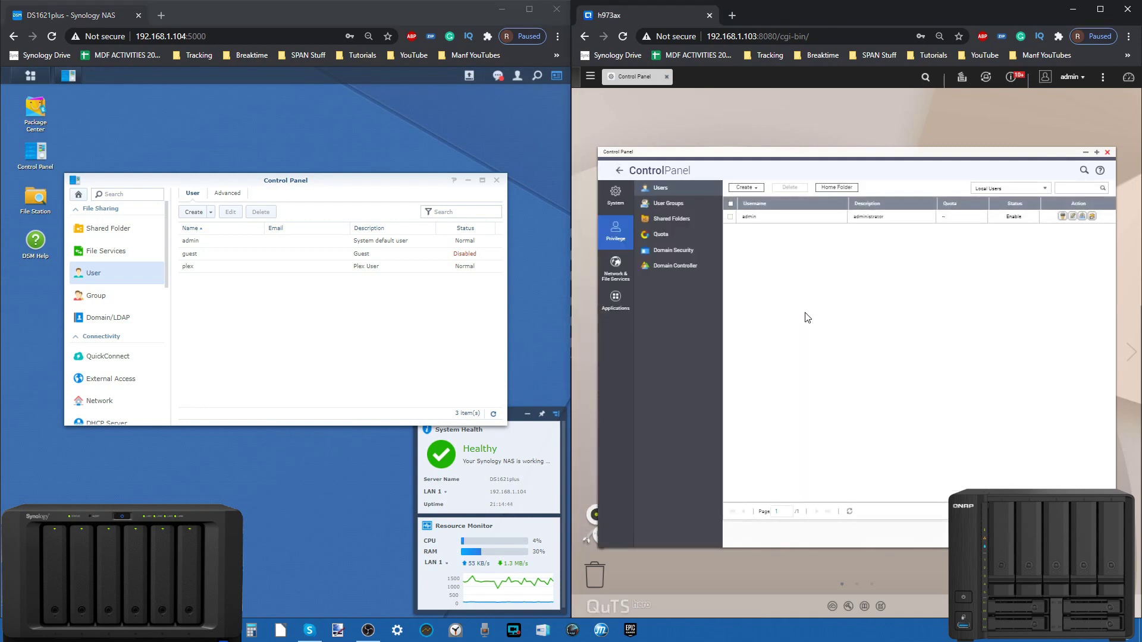
click(607, 264)
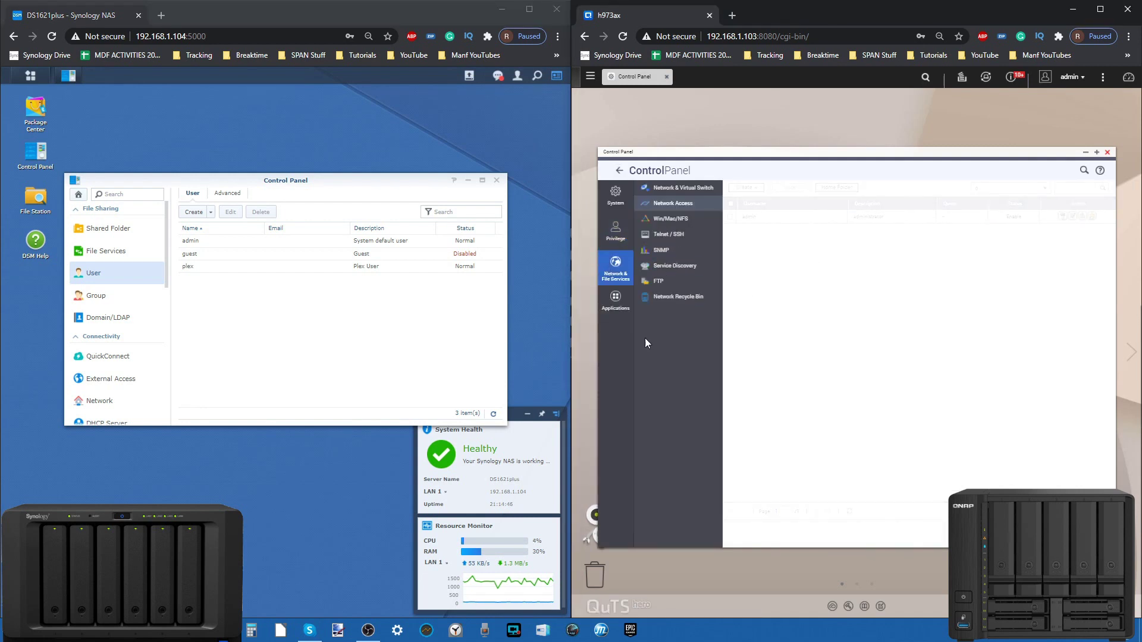
click(616, 299)
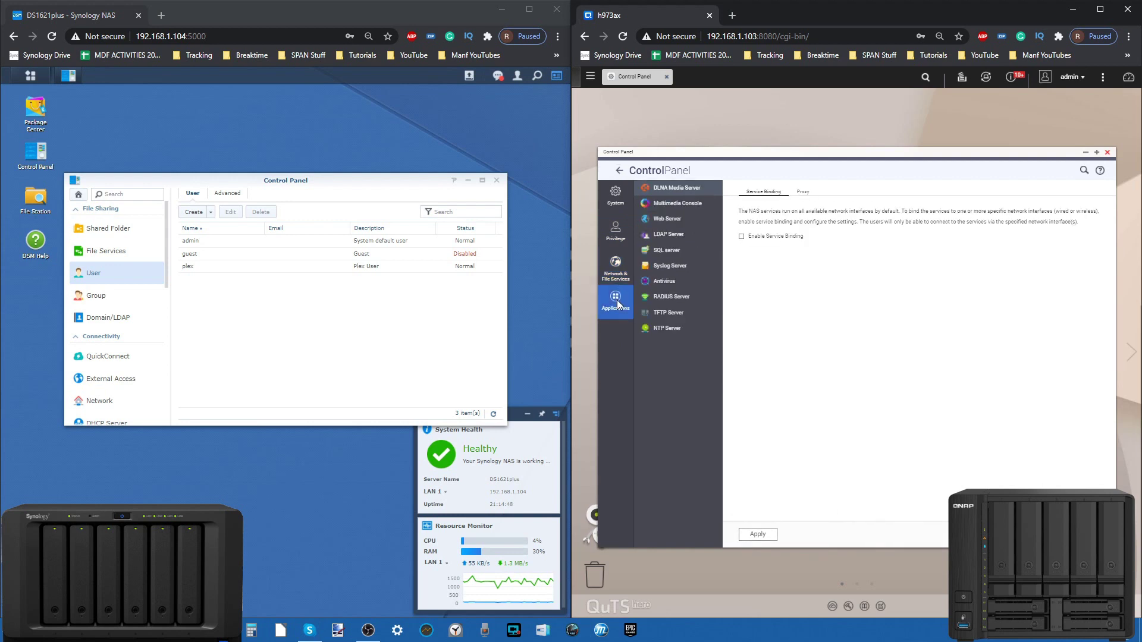
click(616, 195)
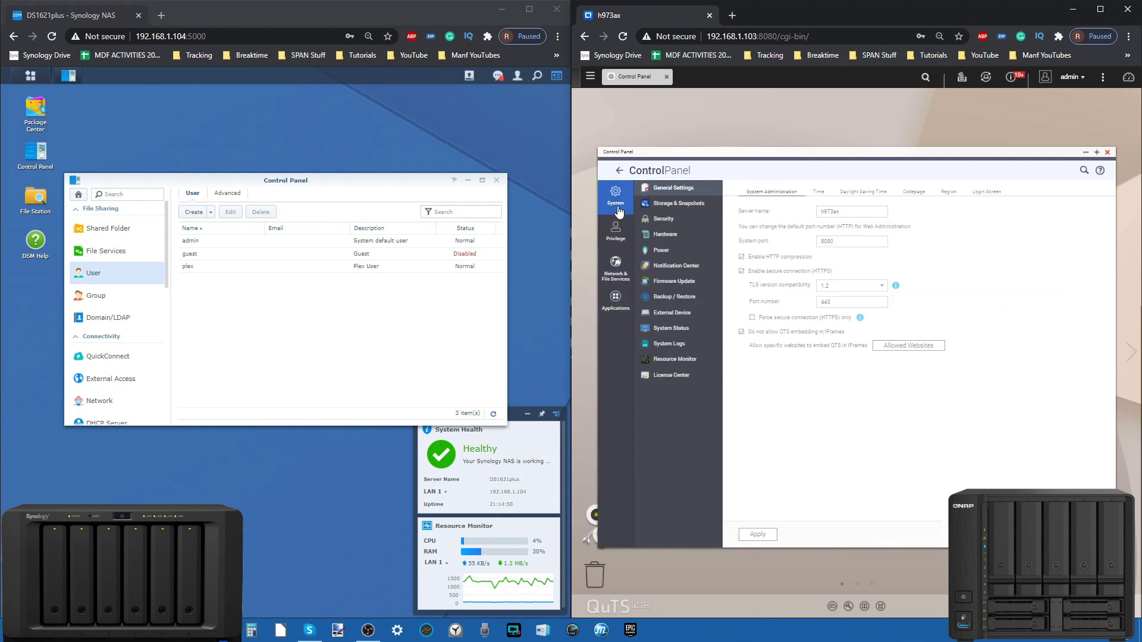
click(618, 229)
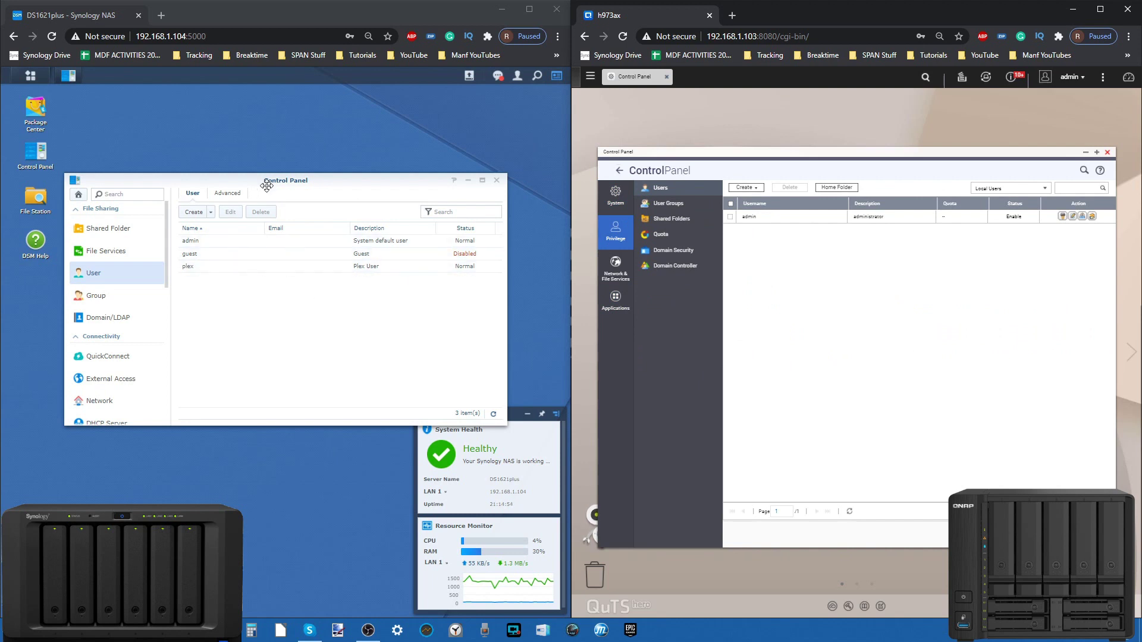
Step: Open QNAP's Create a User form after cancelling Create Multiple Users, and close DSM's creation wizard
click(198, 212)
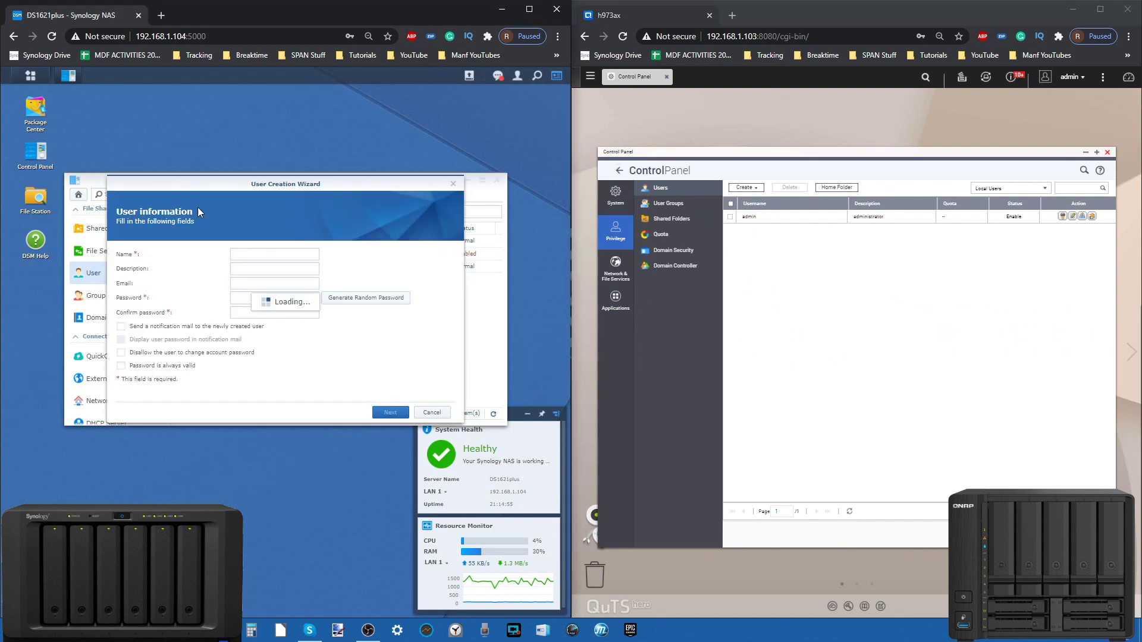
click(744, 188)
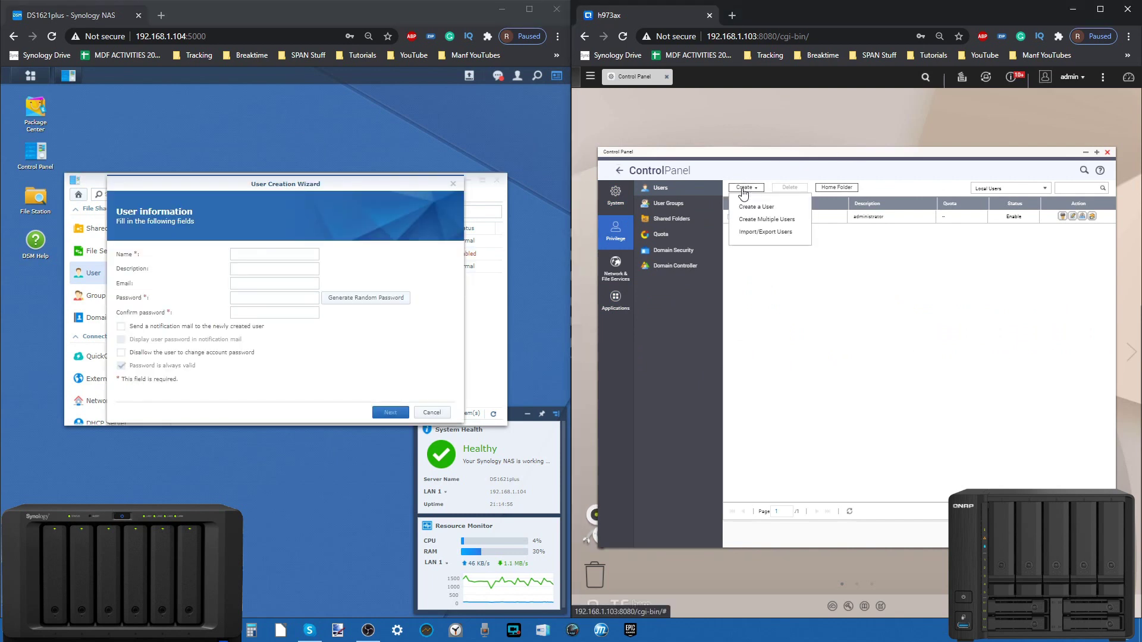
click(763, 219)
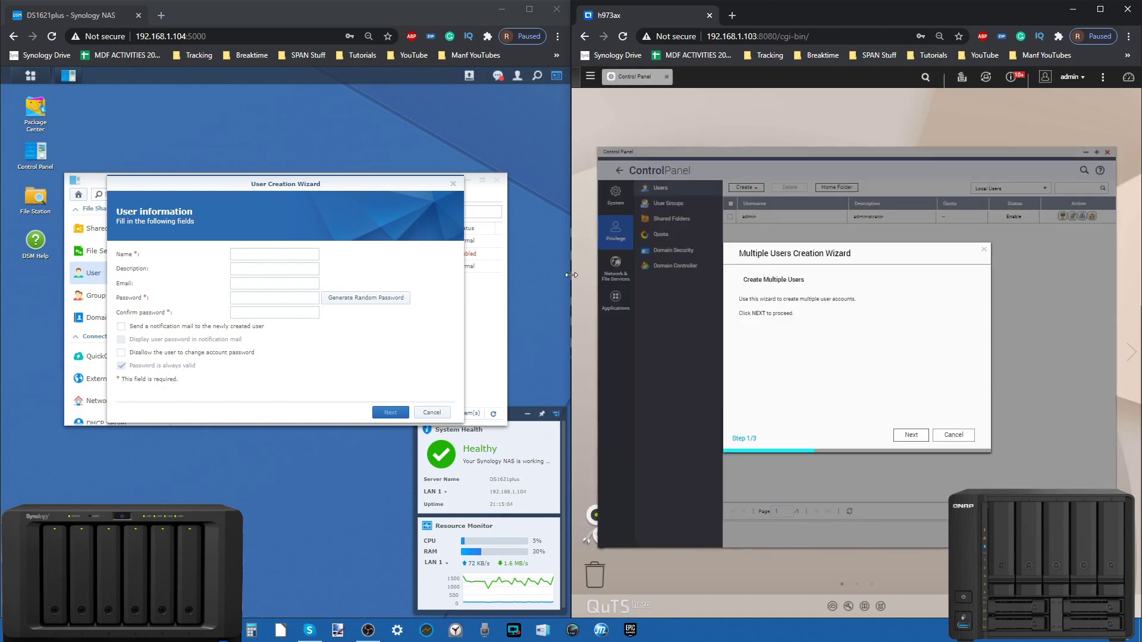
click(970, 443)
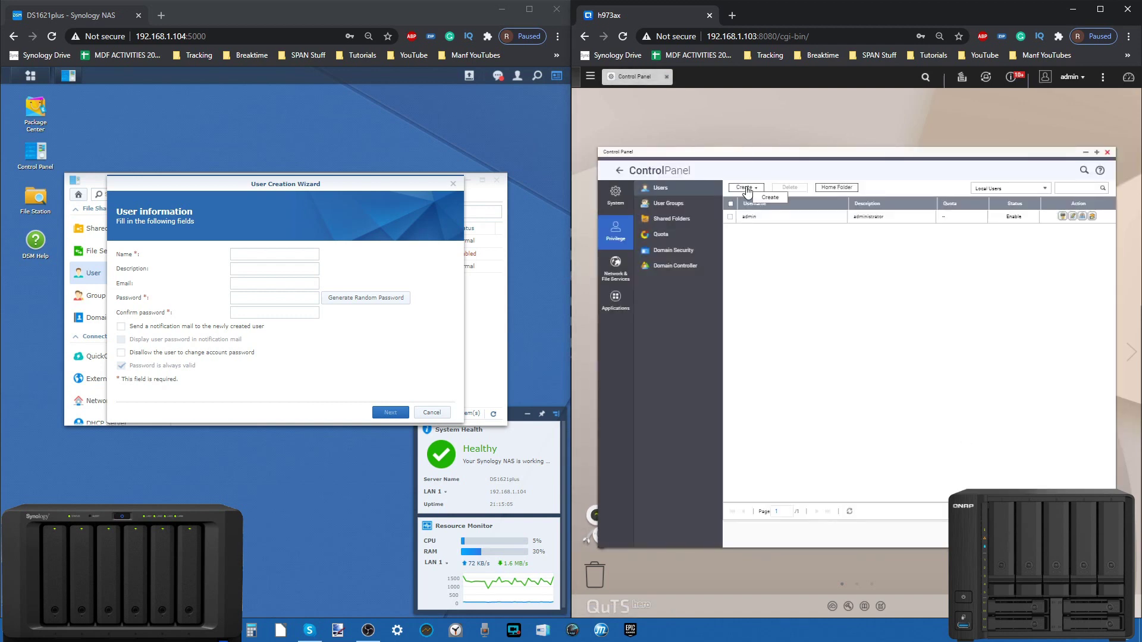
click(746, 188)
click(750, 209)
drag(423, 185, 405, 301)
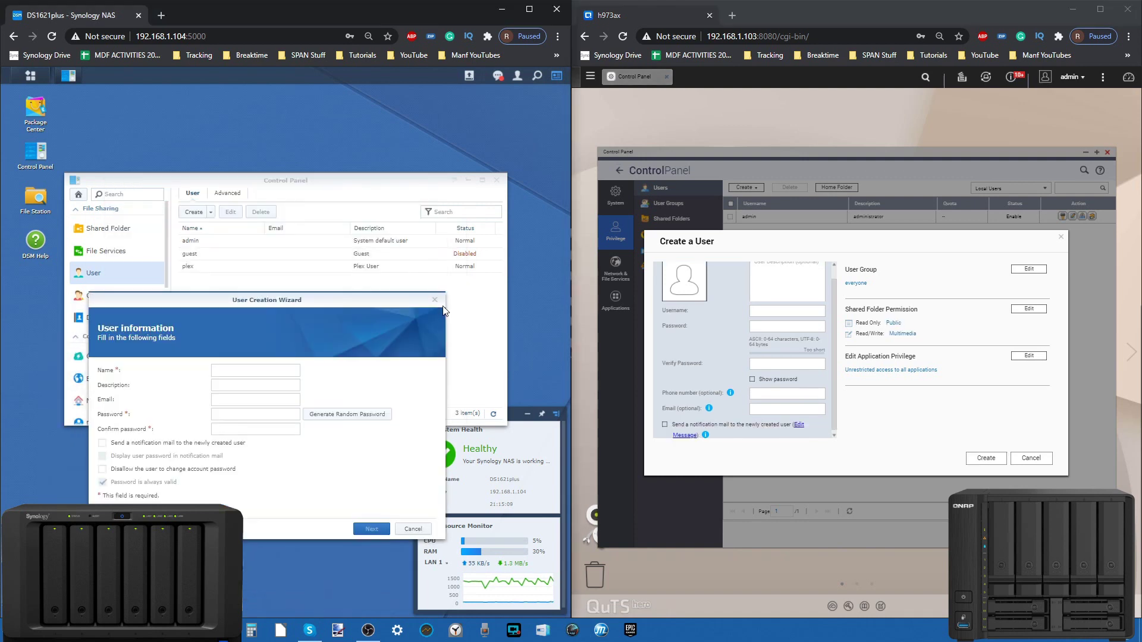
click(434, 300)
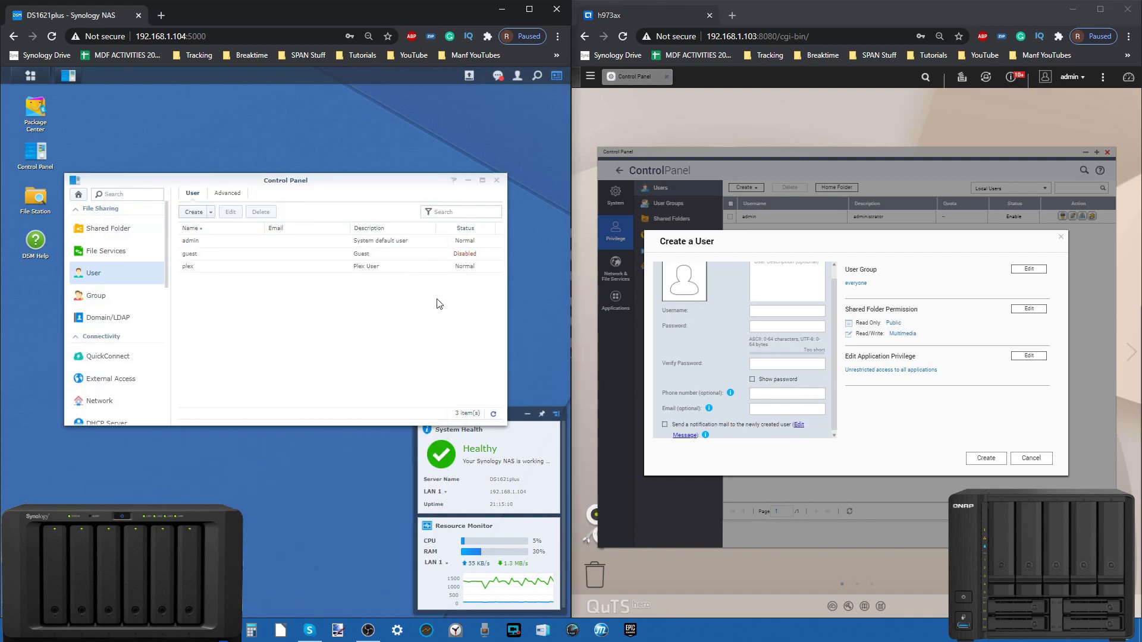
Step: Review DSM's Advanced user password policy settings
click(228, 193)
scroll(210, 245, down, 5)
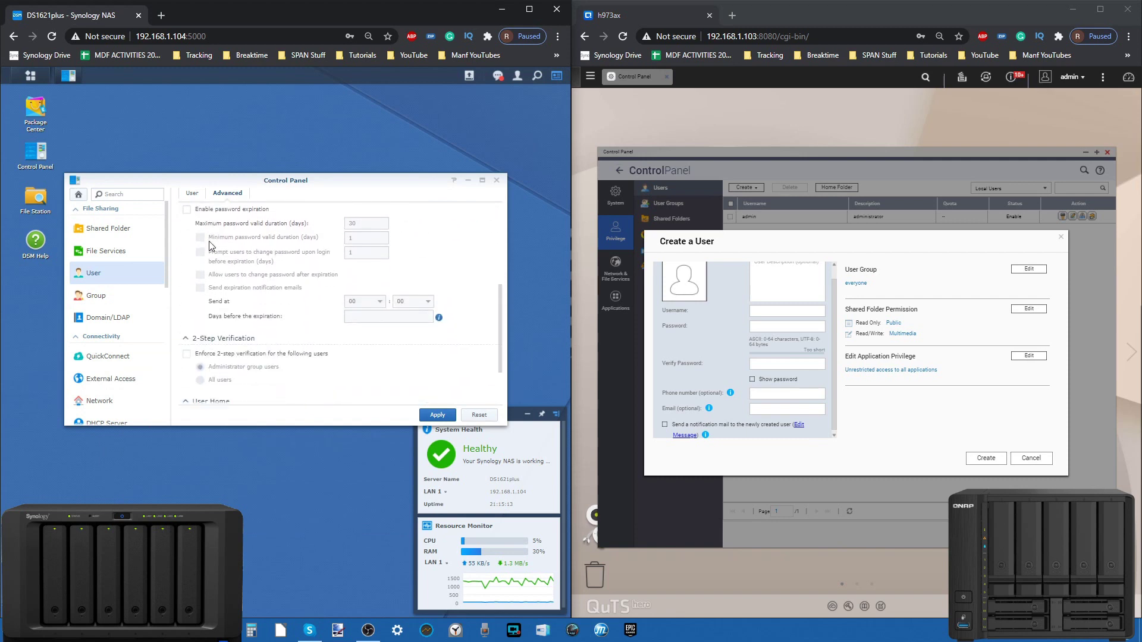
scroll(210, 245, up, 3)
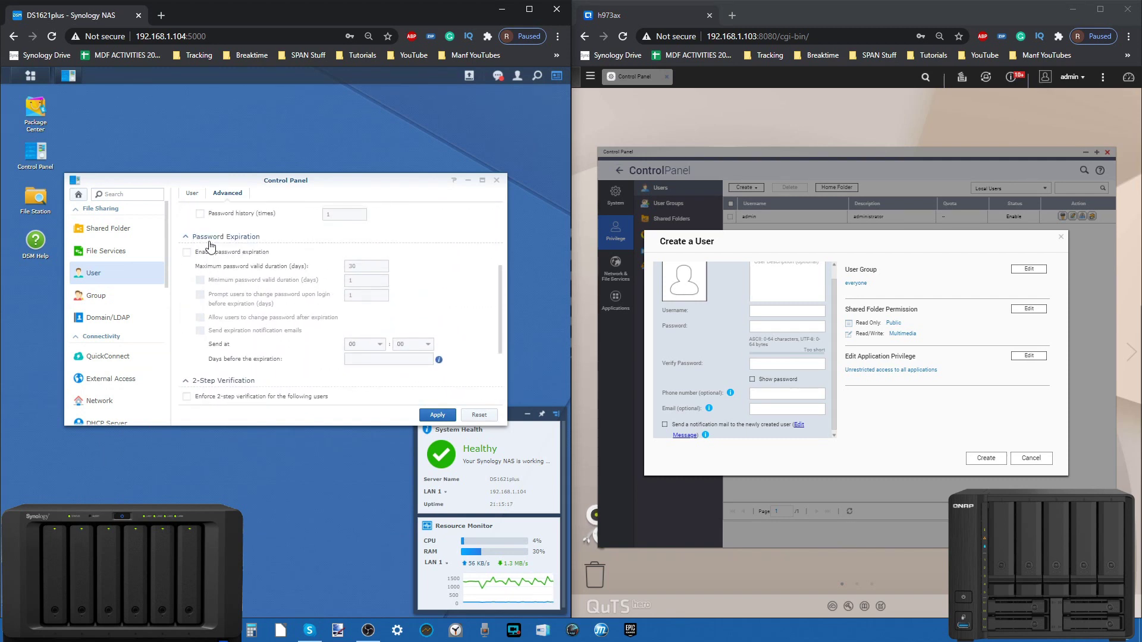
scroll(209, 245, up, 1)
scroll(209, 245, up, 2)
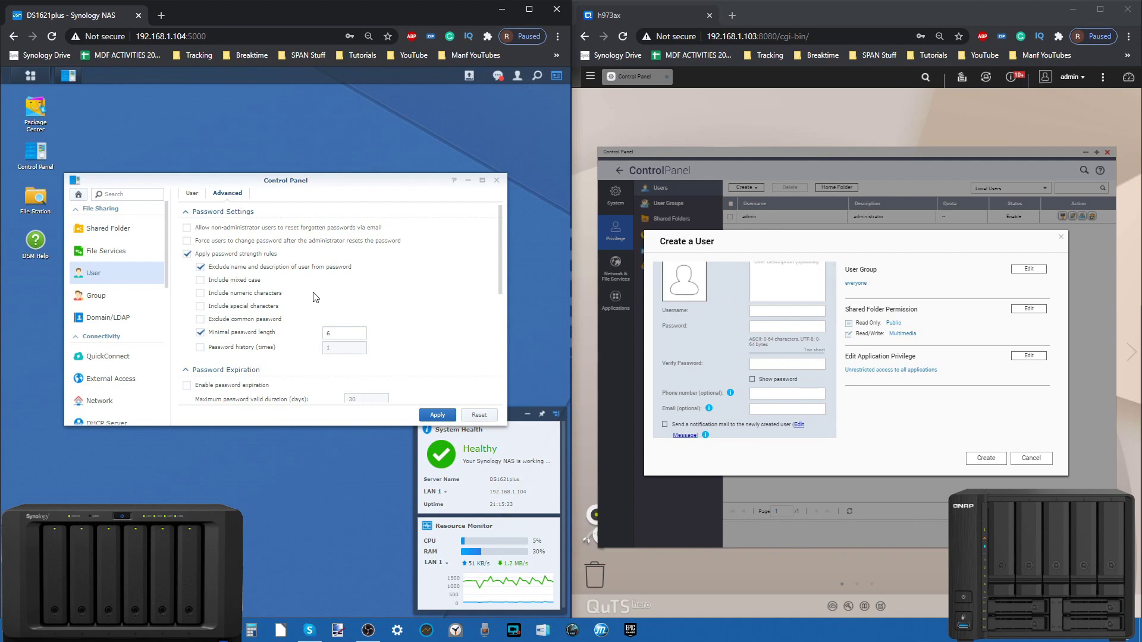
Step: Return to the User list, cancel a new user wizard, and show the Create dropdown choices
click(194, 195)
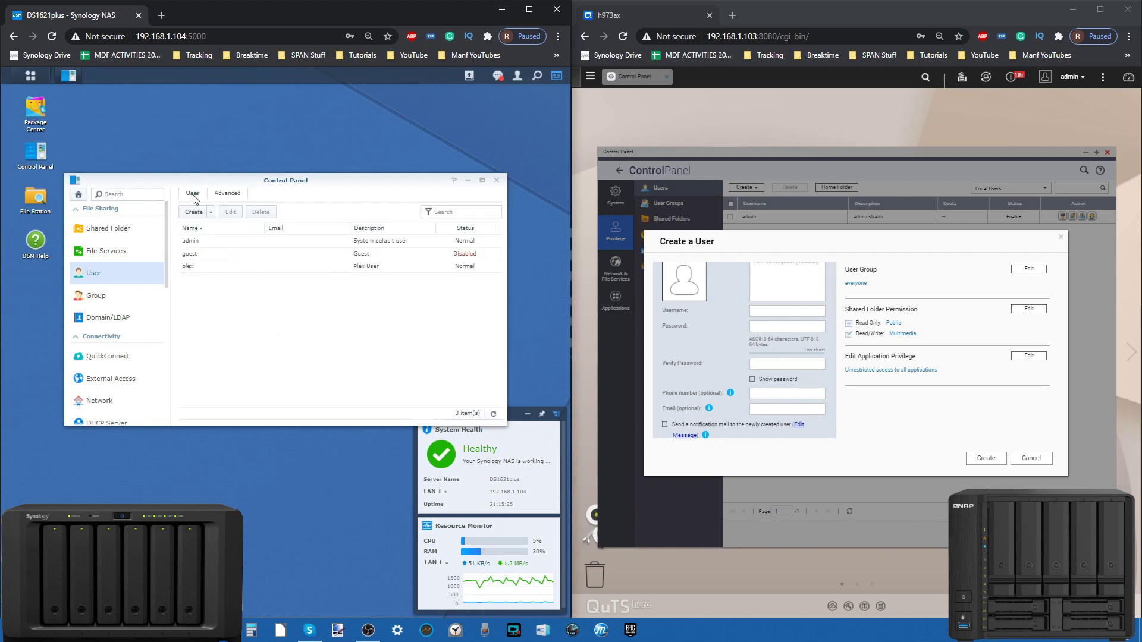
click(194, 212)
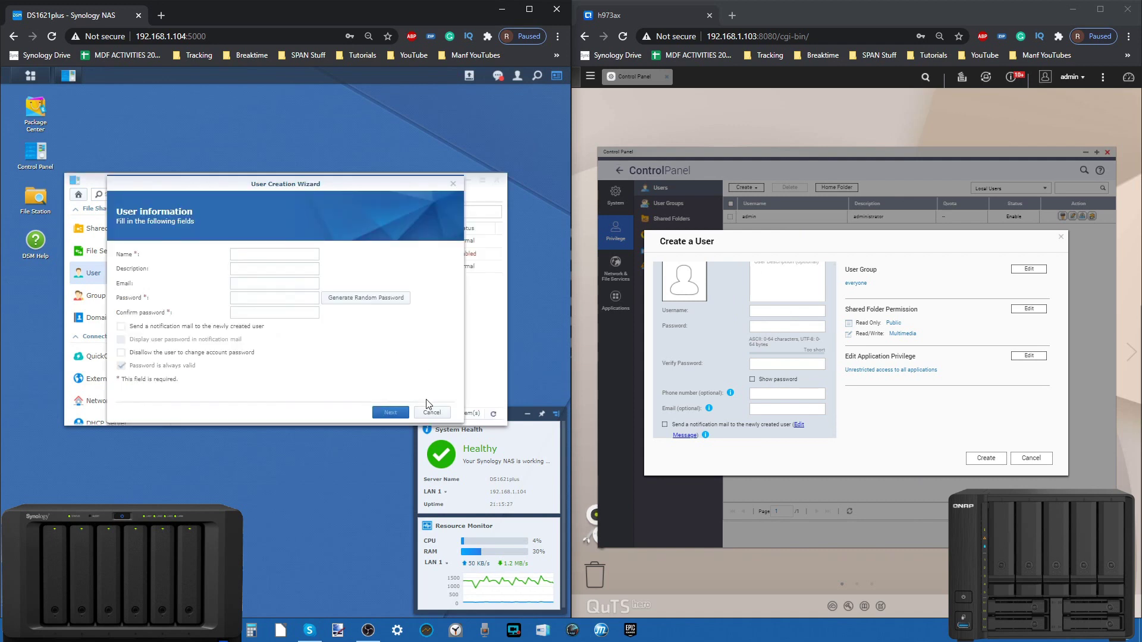
click(428, 412)
click(210, 212)
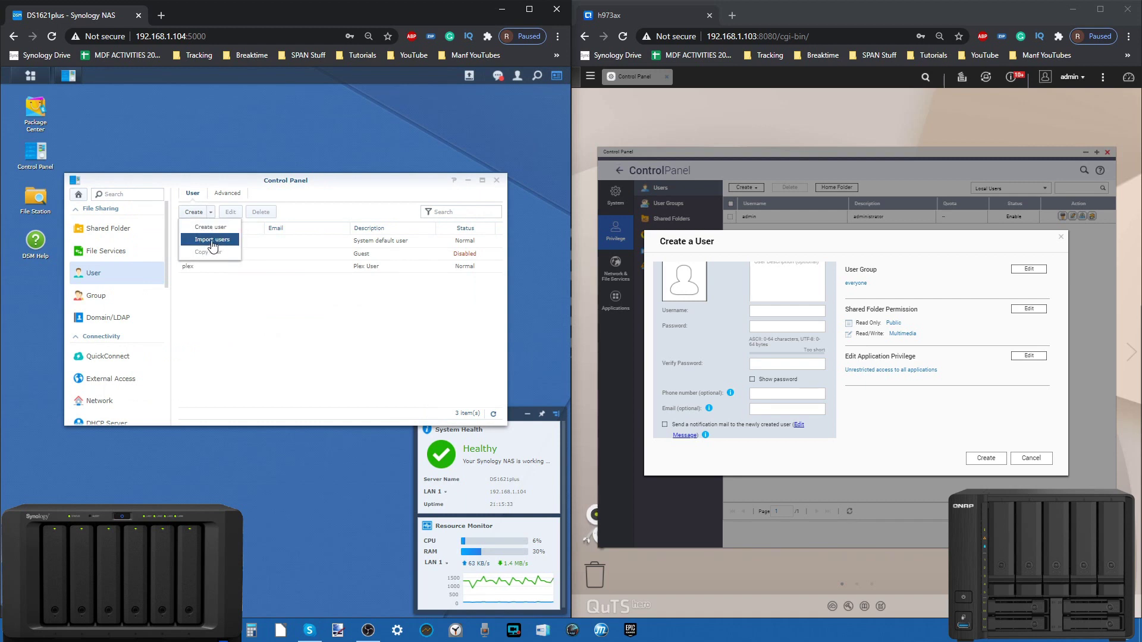
Step: Start a new DSM user named 'test' and enter and confirm its password
click(193, 212)
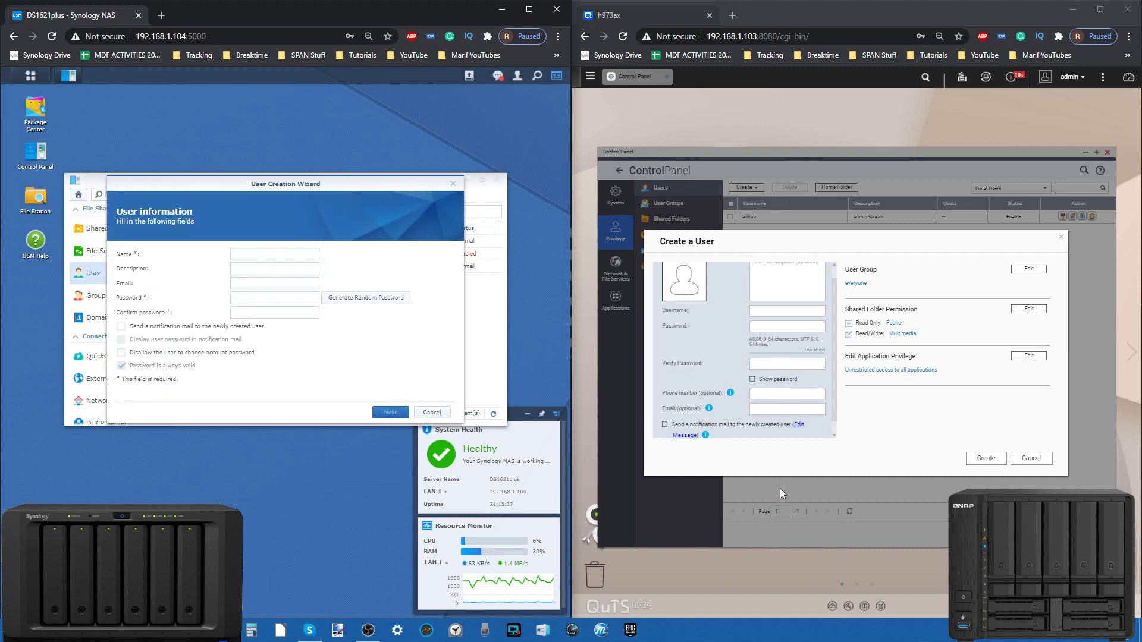
click(791, 364)
scroll(792, 364, up, 1)
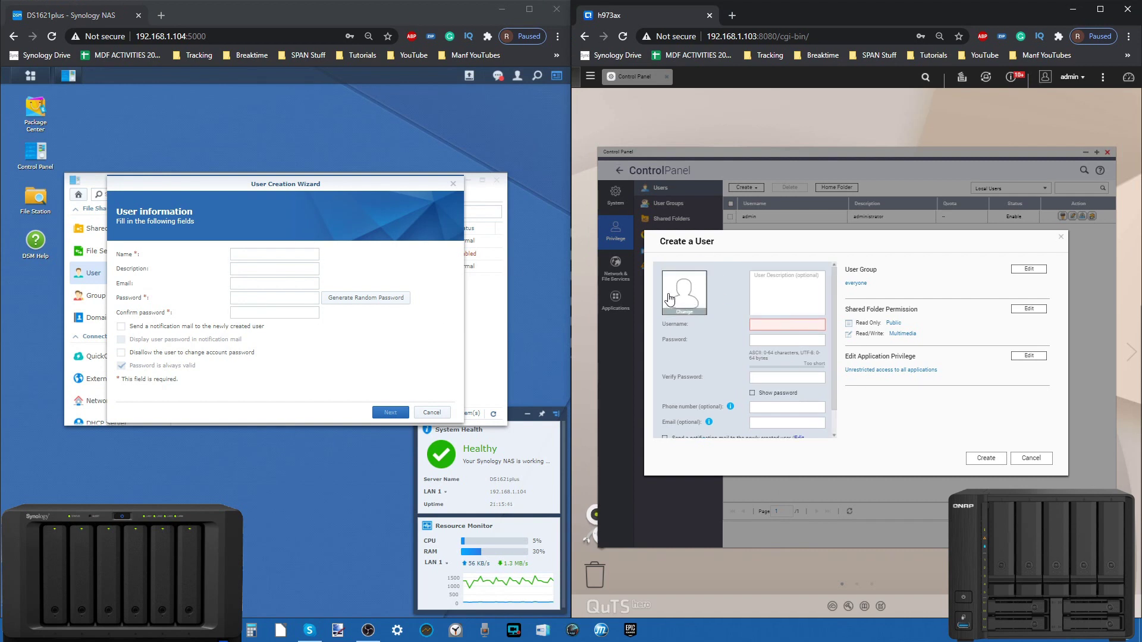
scroll(786, 336, down, 1)
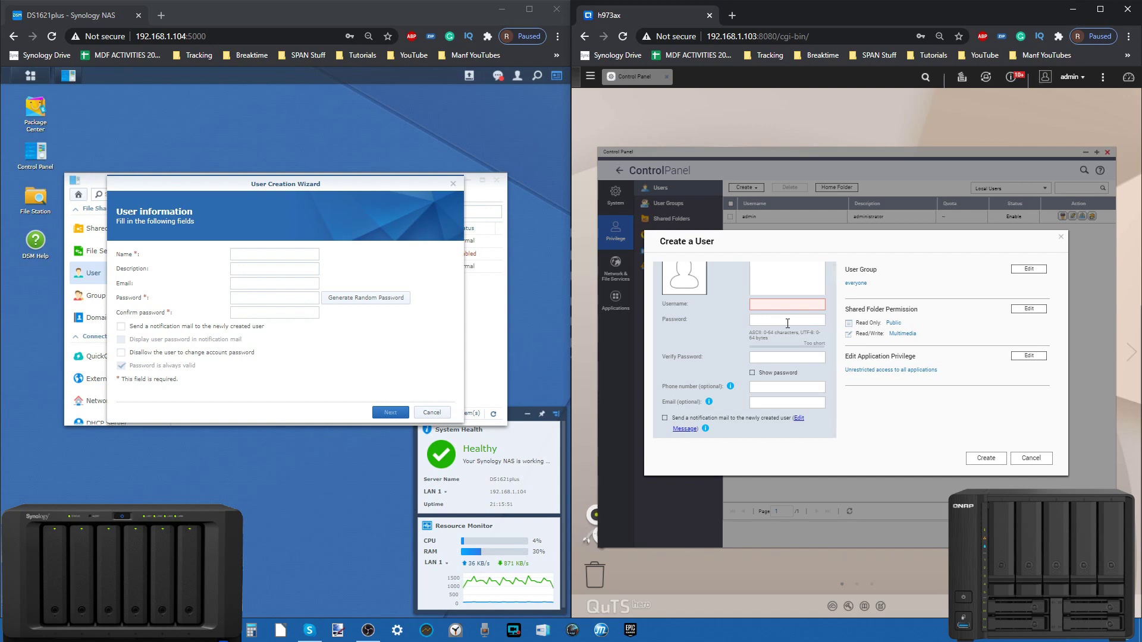
click(259, 254)
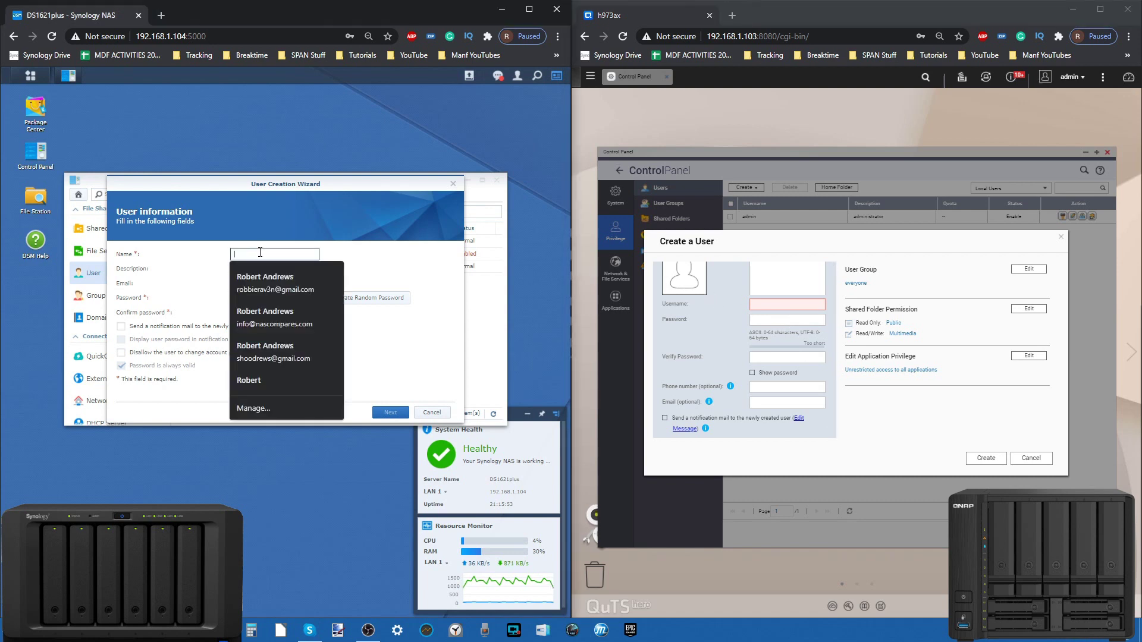
text(test)
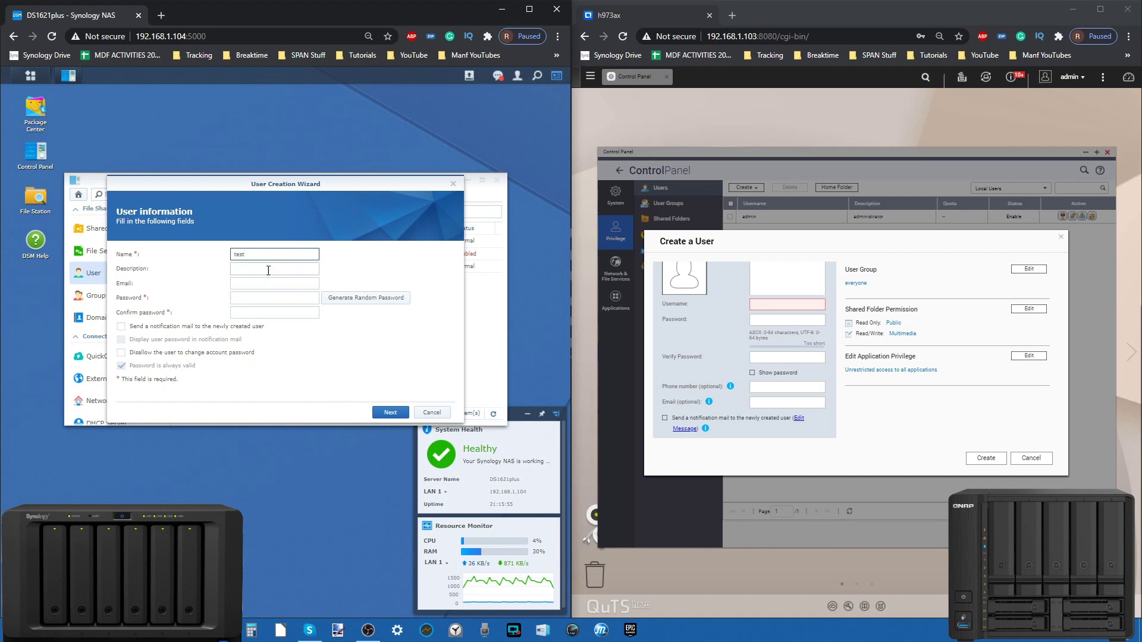
click(268, 295)
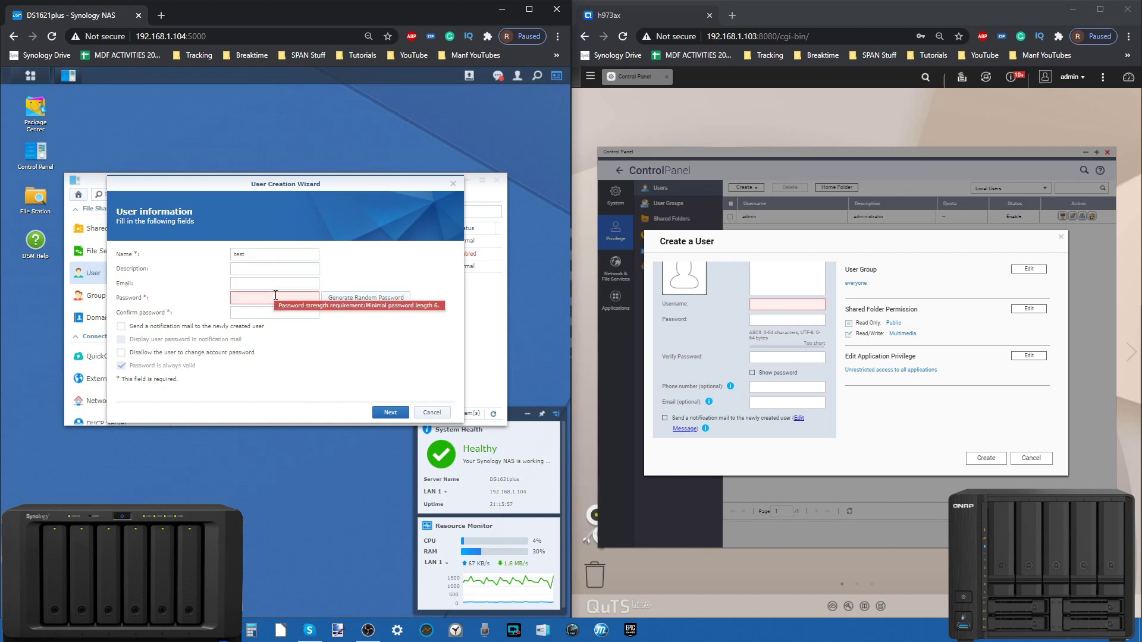
text(••)
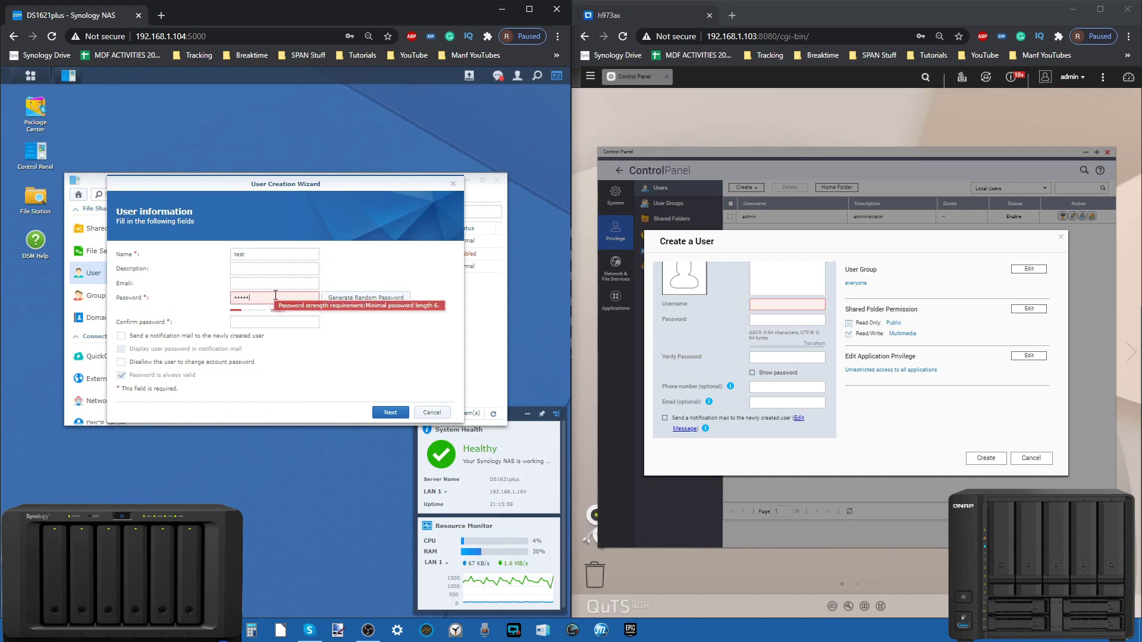
click(282, 322)
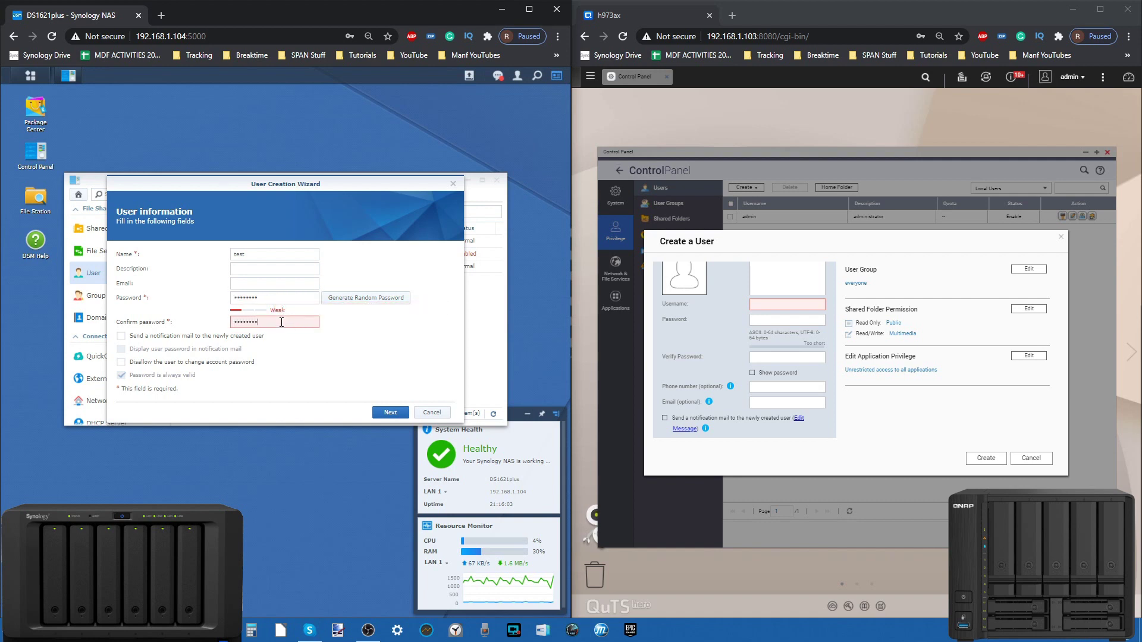
click(327, 376)
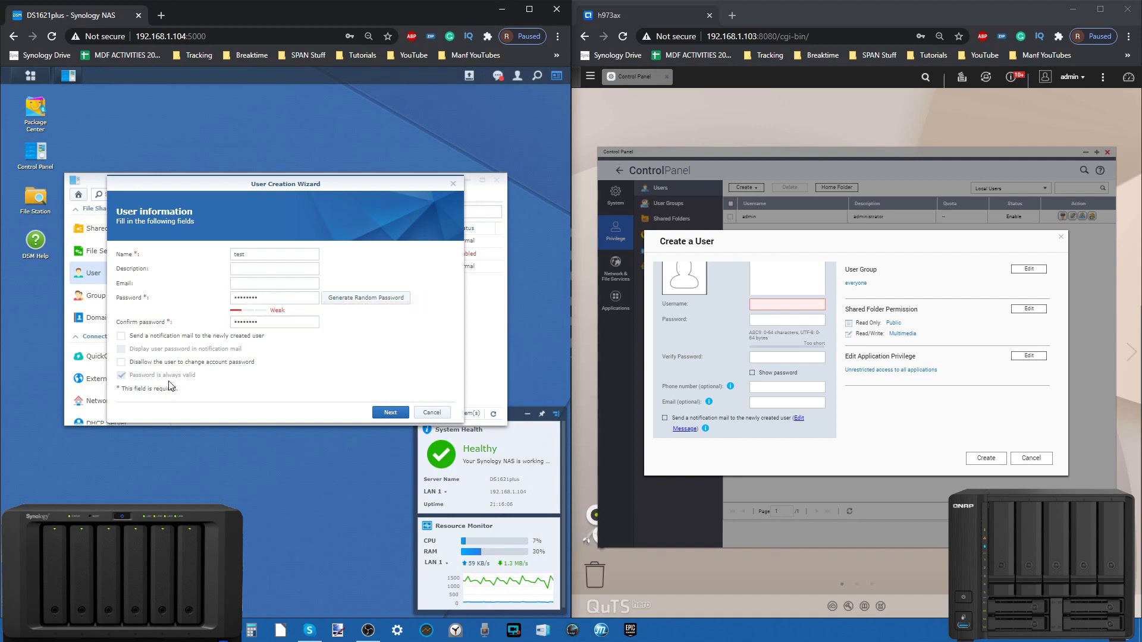
Step: Add user 'test' to all four groups on the Join groups page
click(389, 412)
click(423, 265)
click(418, 252)
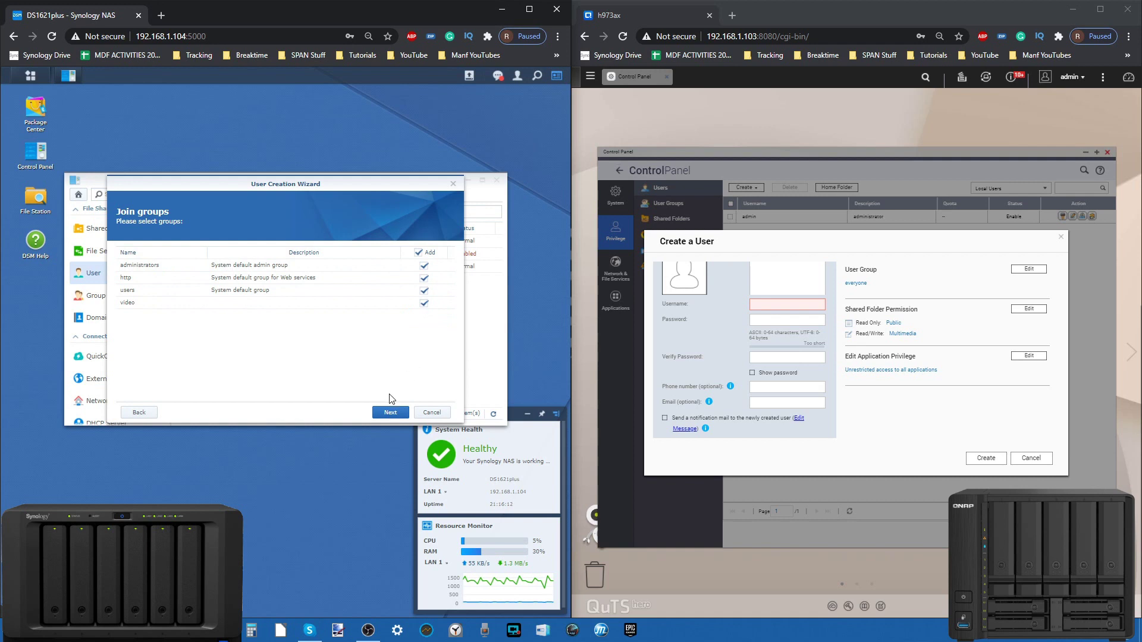
Step: Grant Read/Write on all shared folders and allow all applications, leaving quota and speed limits unchanged, then apply
click(392, 412)
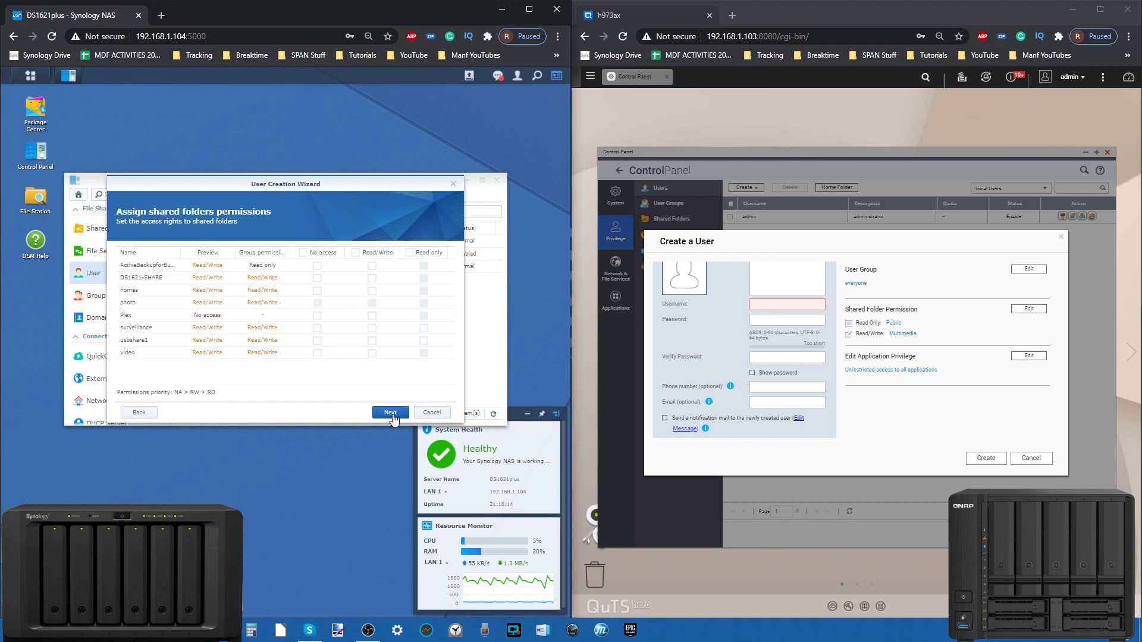
click(355, 253)
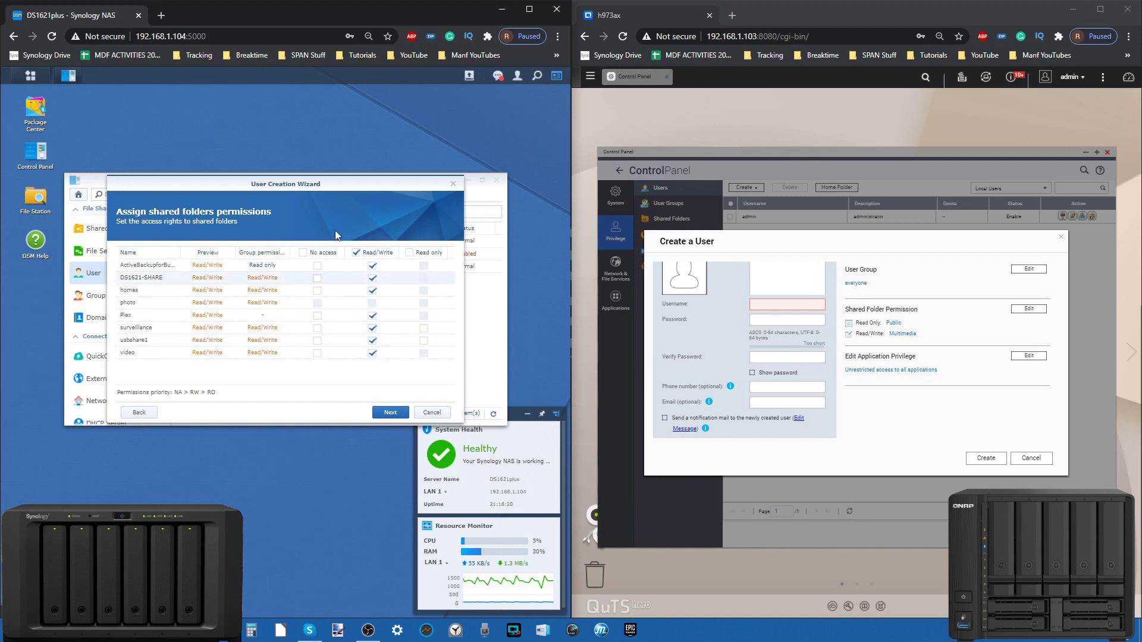
click(388, 410)
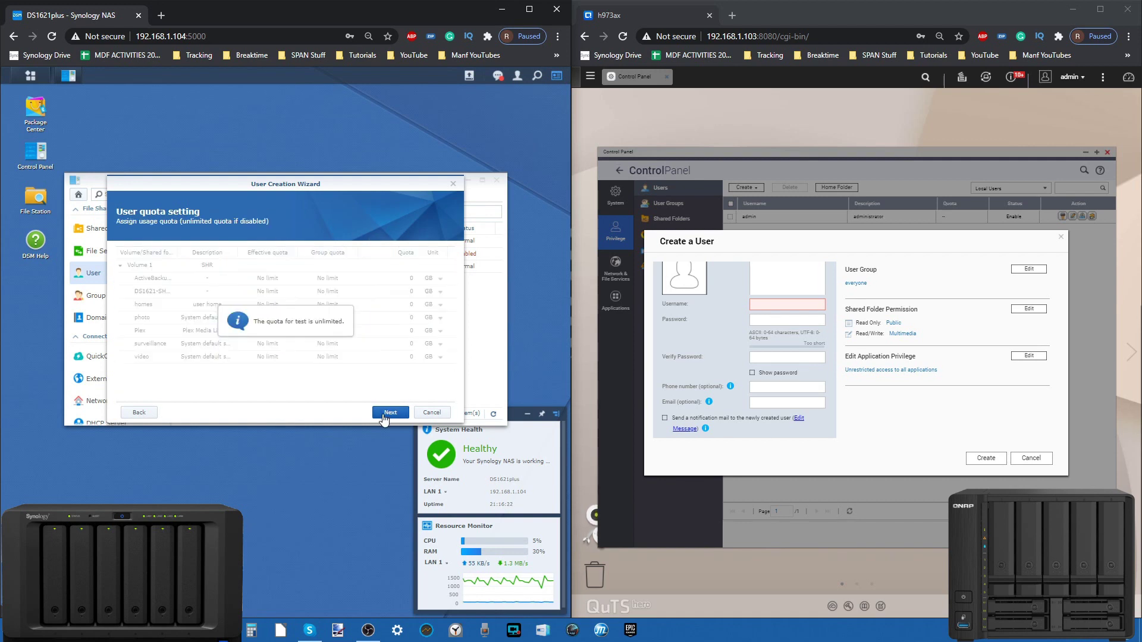
click(391, 413)
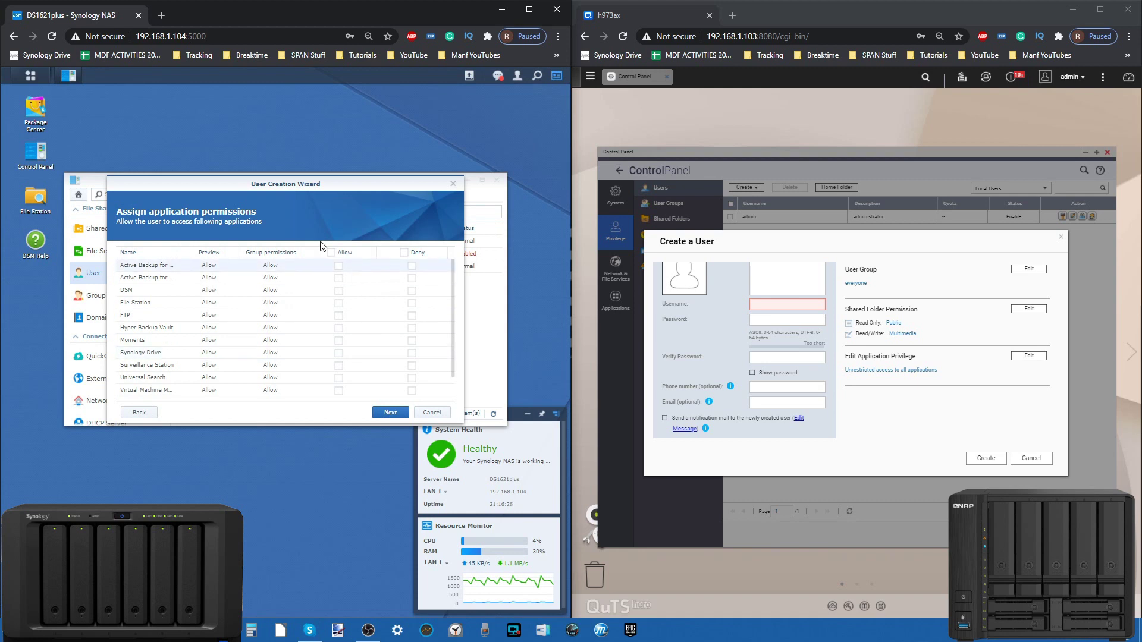
click(331, 252)
click(389, 413)
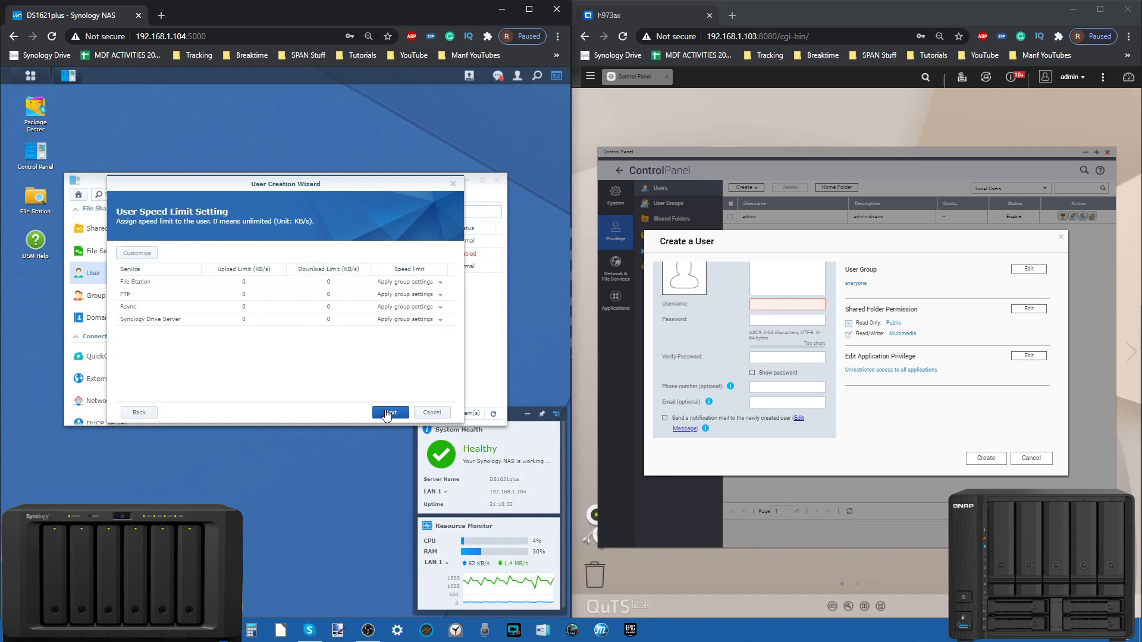
click(389, 413)
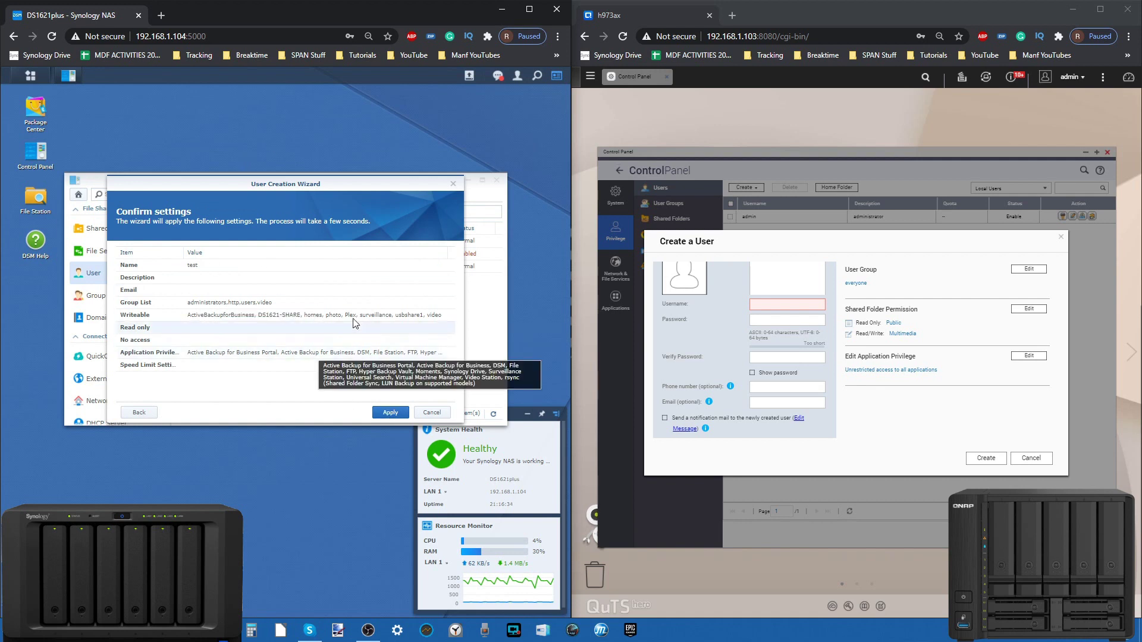
click(391, 413)
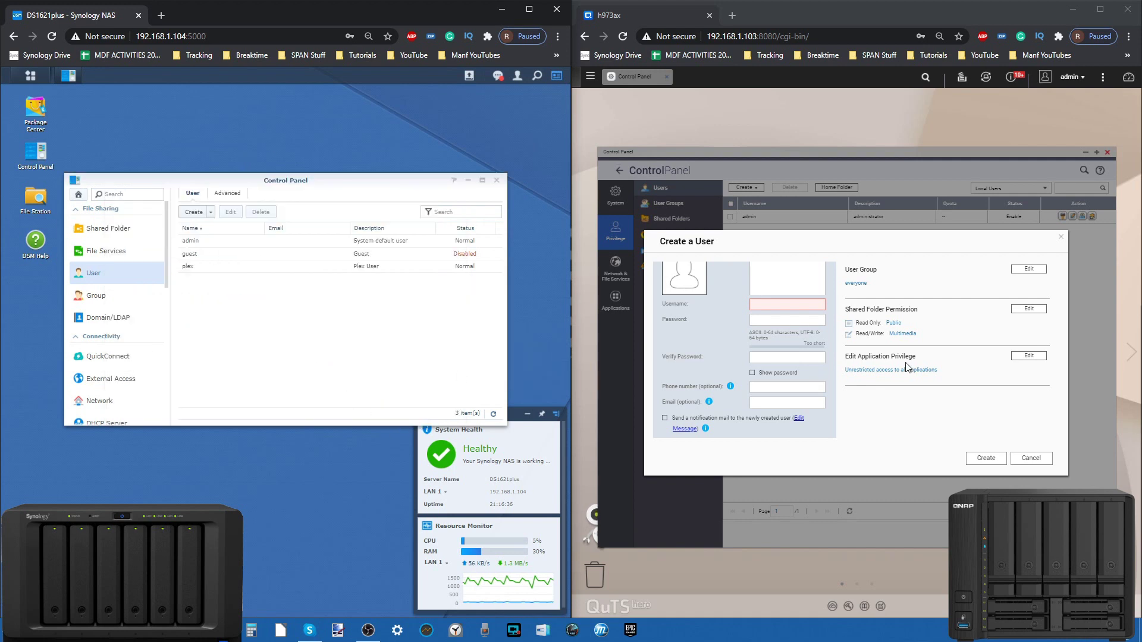
Step: Enter the new username, a High-rated password and its verification in QNAP's Create a User form
scroll(801, 380, up, 1)
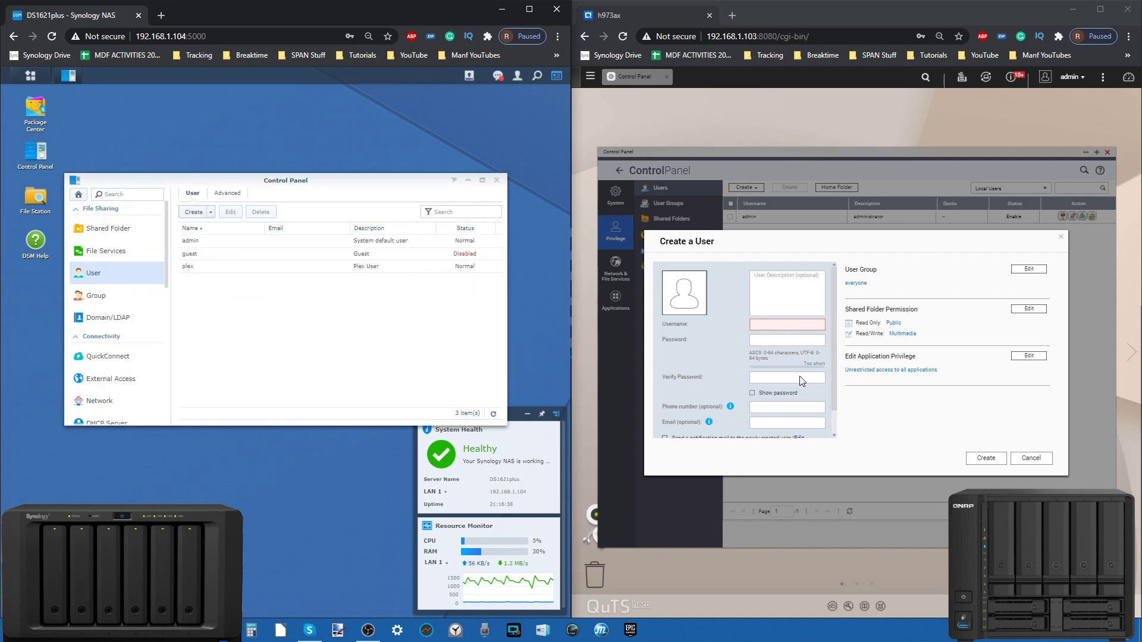
scroll(801, 380, down, 1)
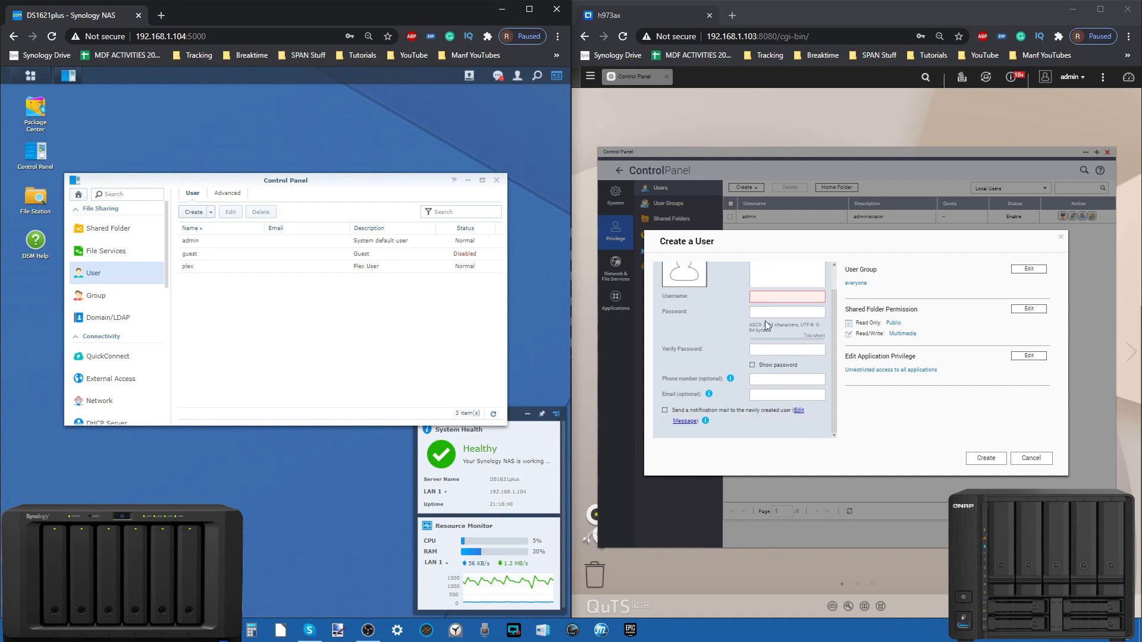
click(768, 296)
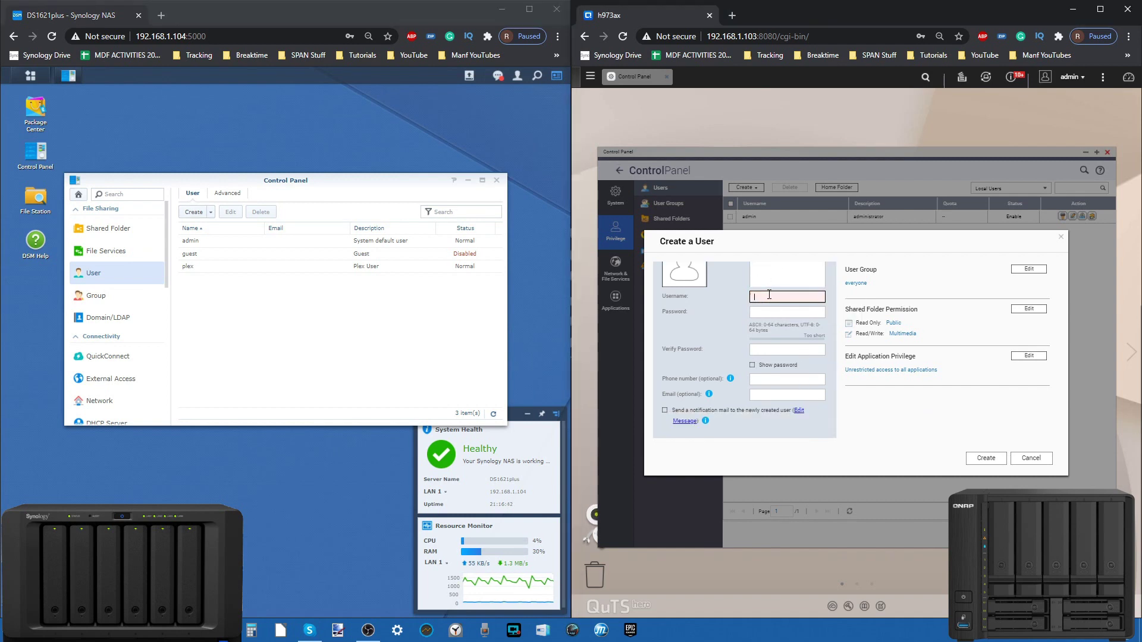
text(alan)
key(Tab)
text(••••••••)
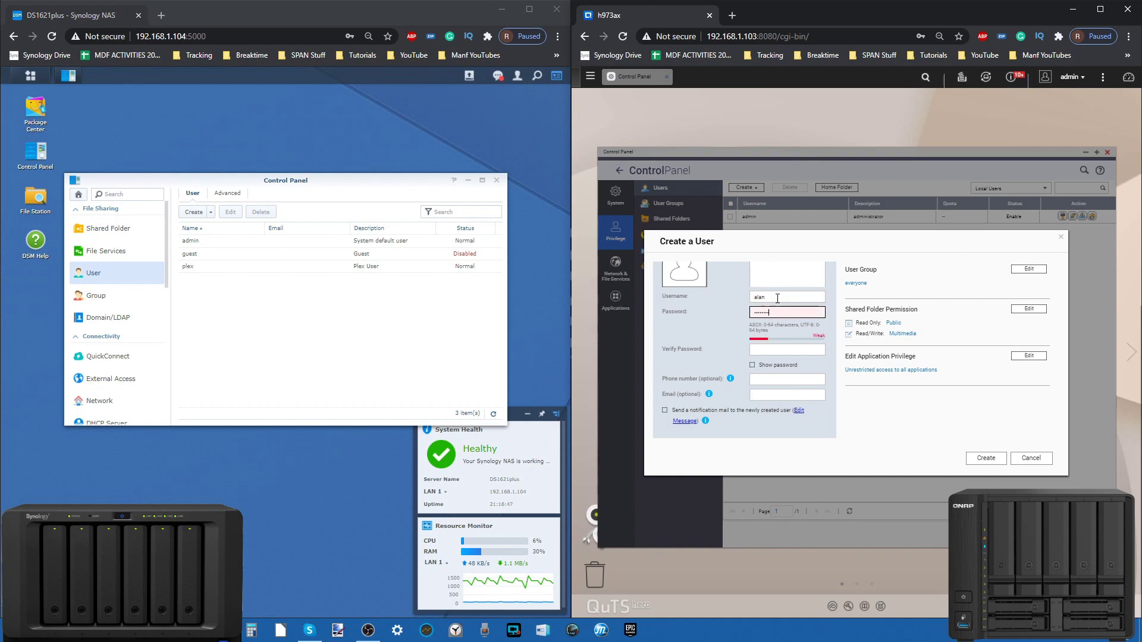
click(791, 348)
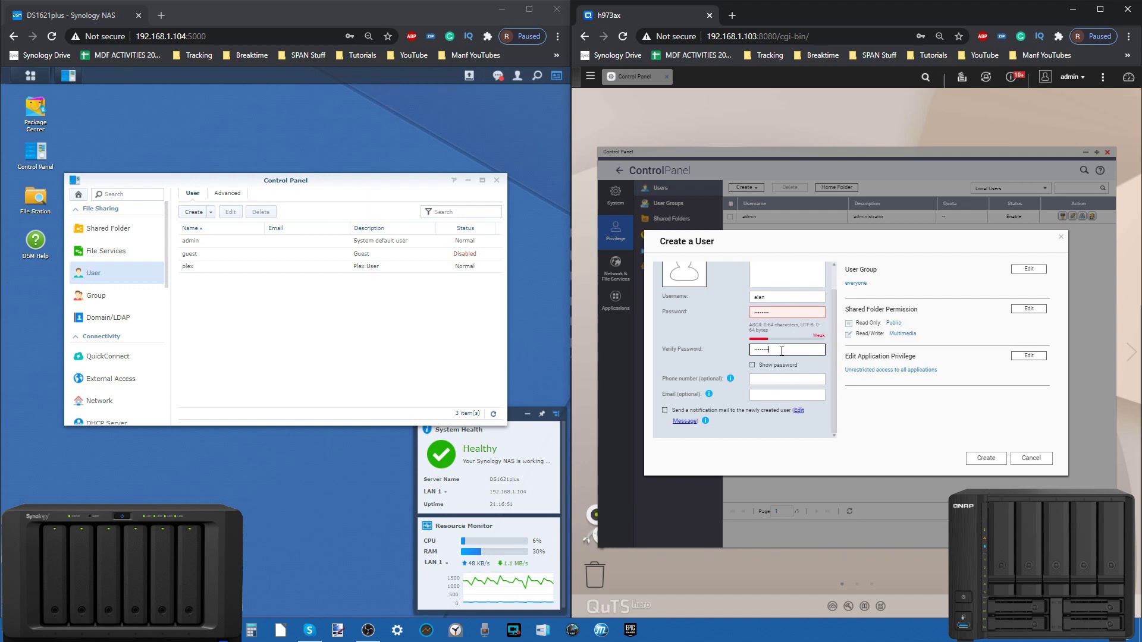
mouse_move(774, 317)
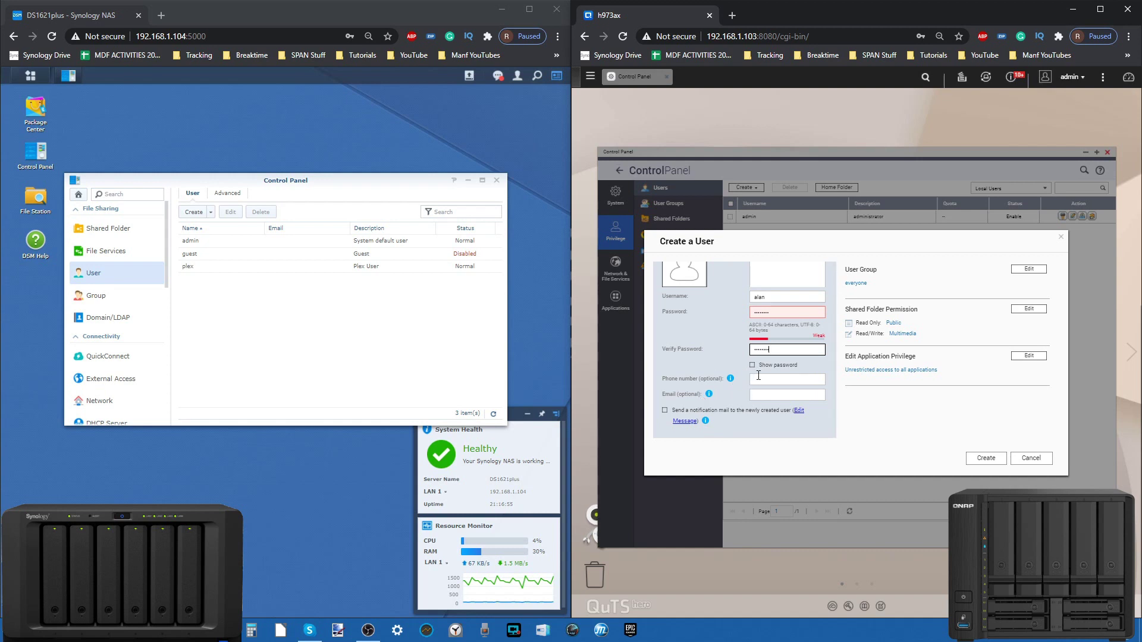
Step: Inspect User Group, Shared Folder Permission and Application Privilege settings, then cancel the QNAP user
click(1018, 269)
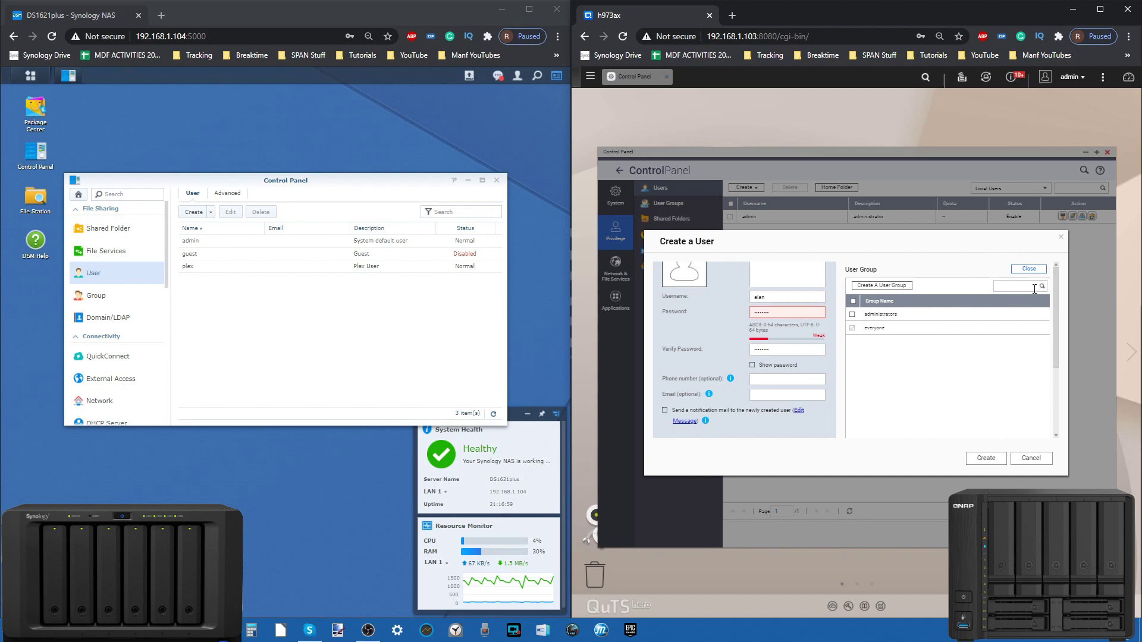
click(1024, 271)
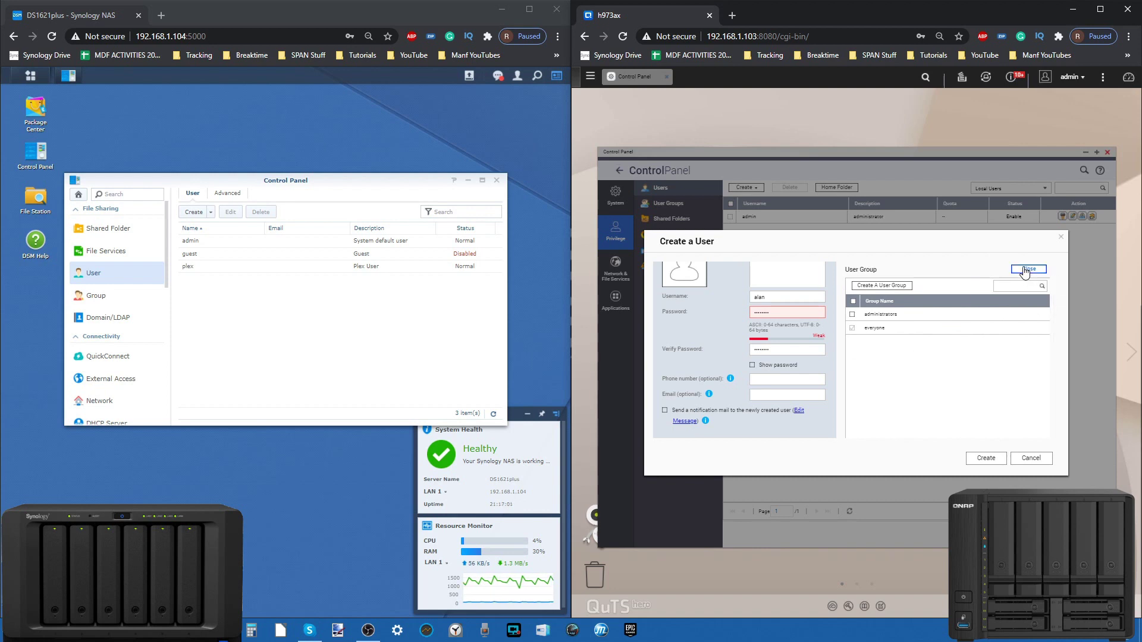
click(1025, 310)
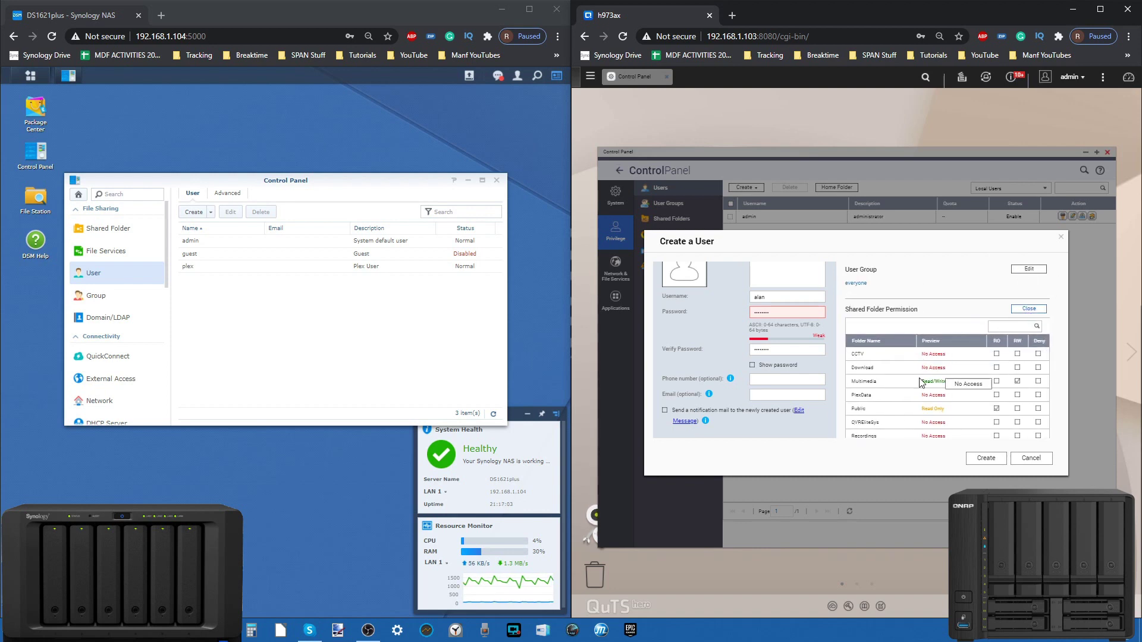
click(1029, 309)
click(1029, 356)
scroll(943, 393, down, 4)
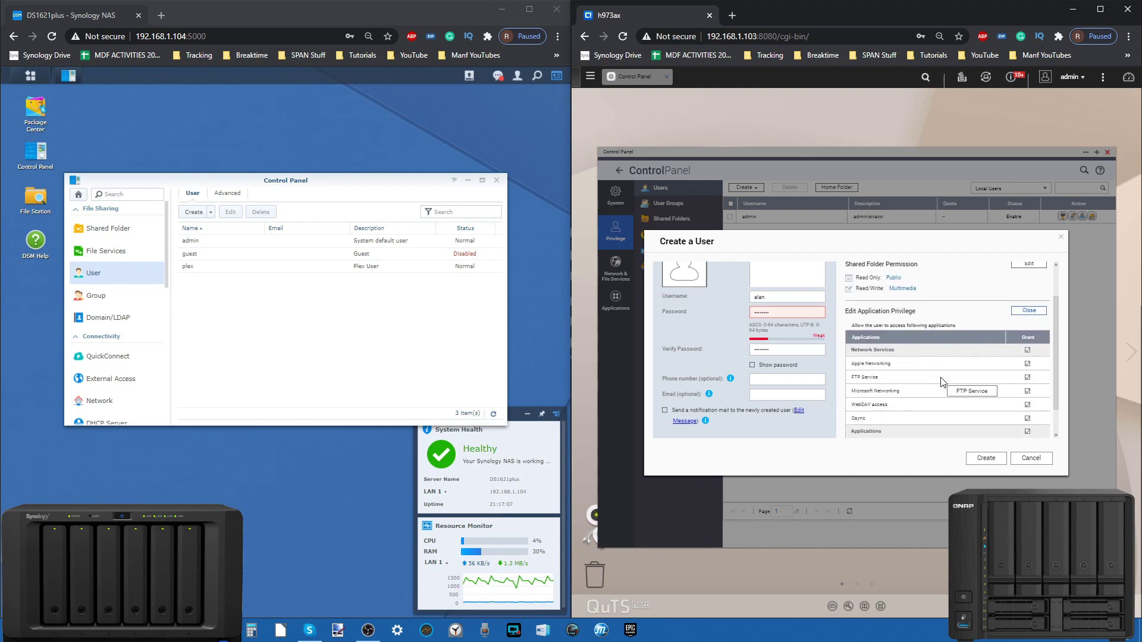
click(1023, 313)
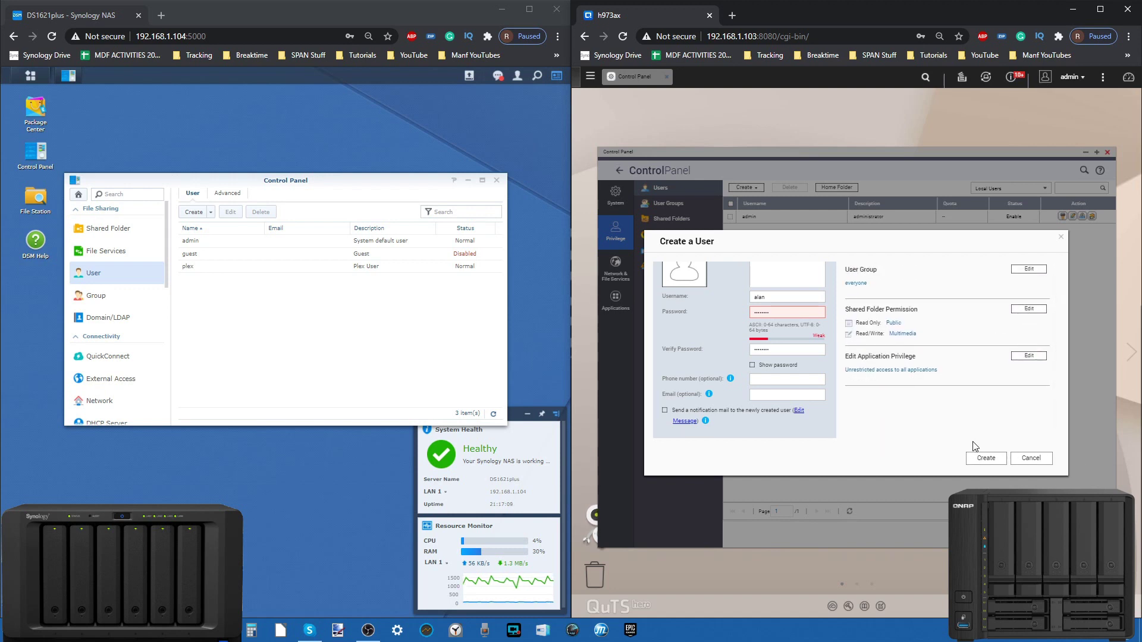
scroll(813, 357, up, 1)
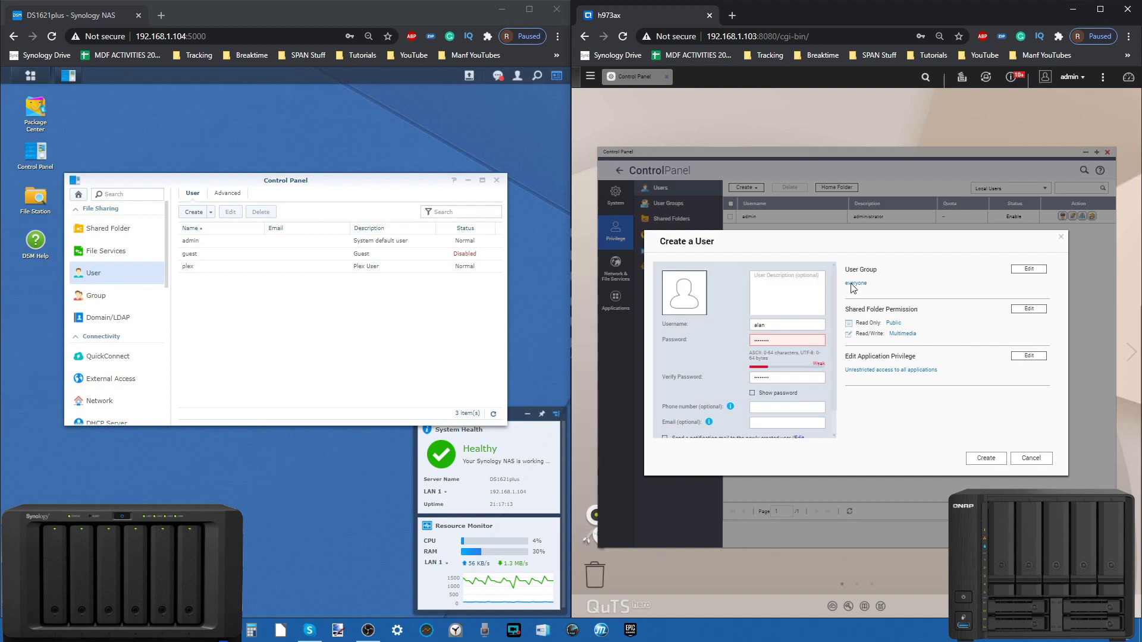
click(1031, 461)
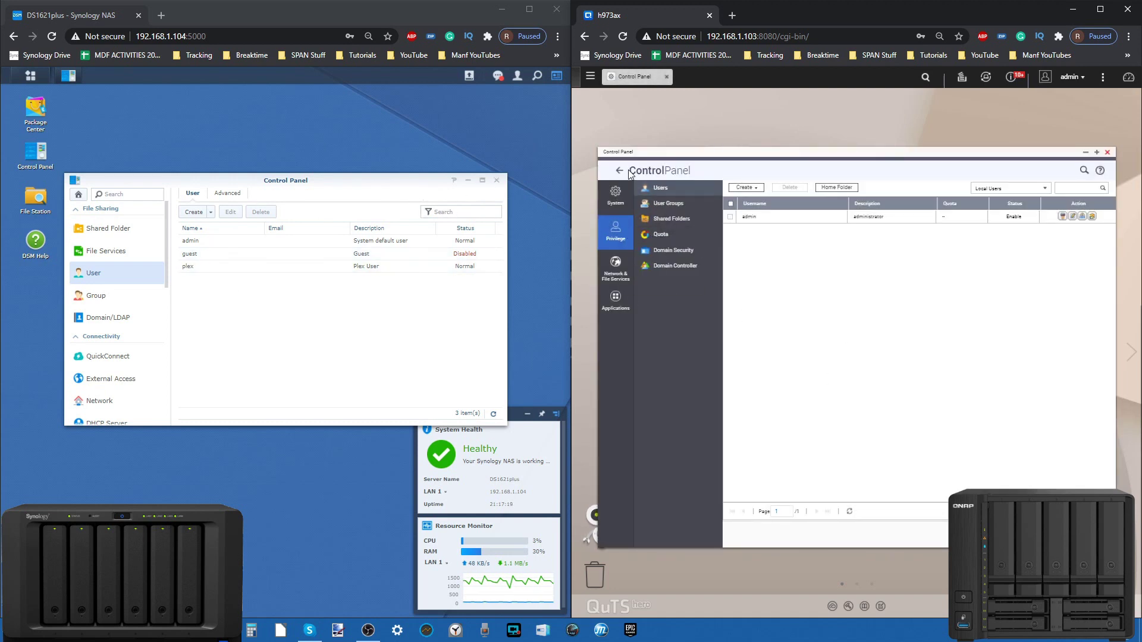
Step: Switch QNAP to System settings and browse DSM's list of eight shared folders
click(621, 191)
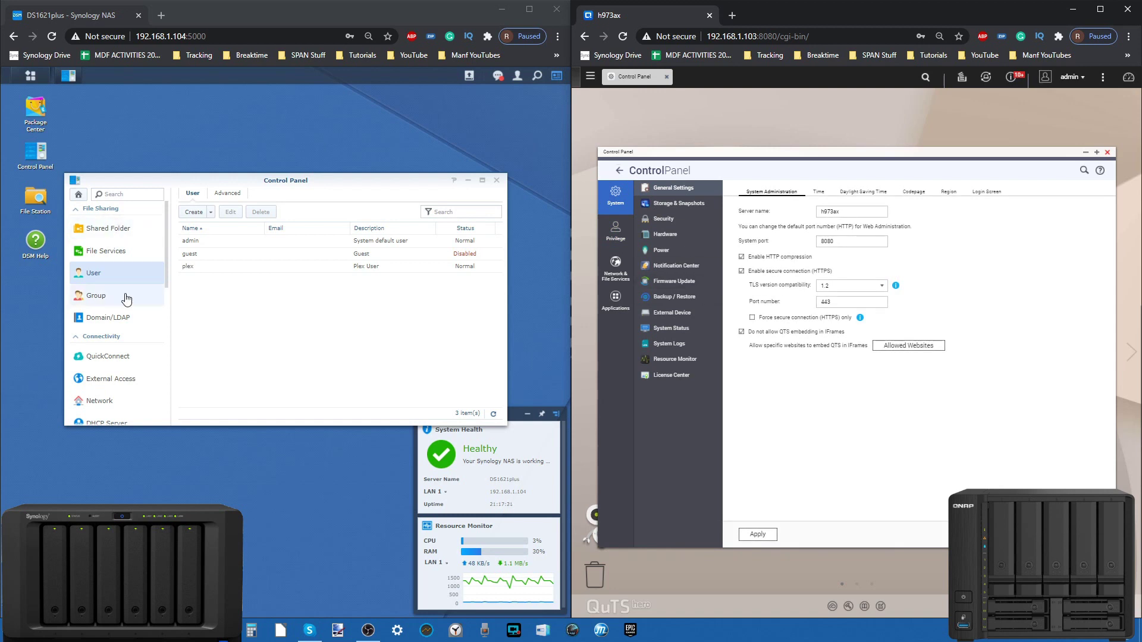
click(108, 228)
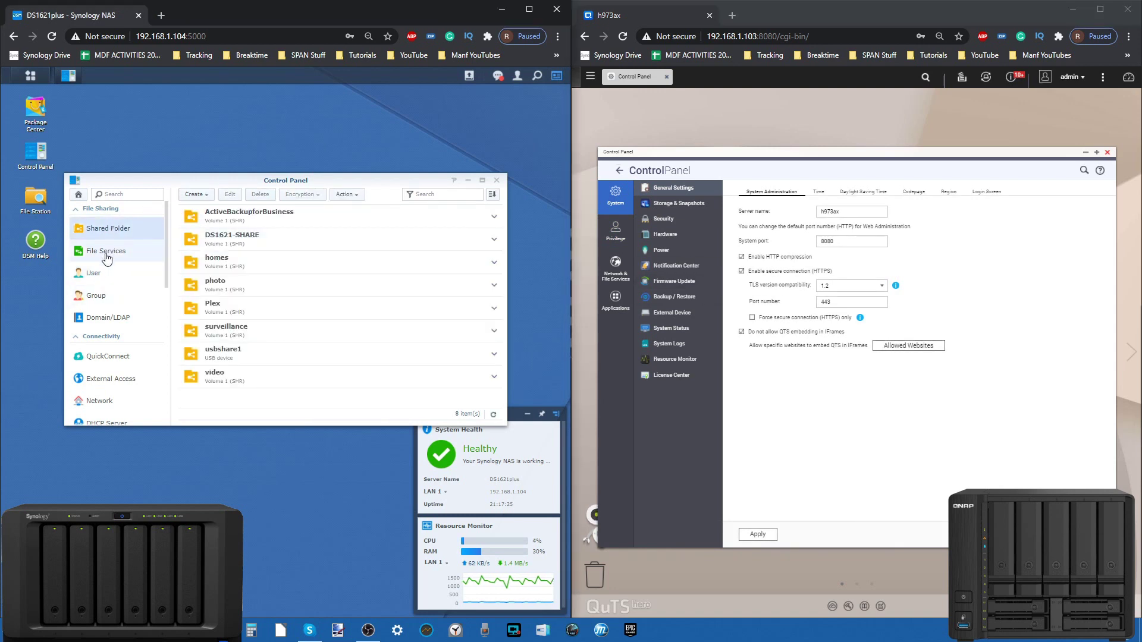
scroll(107, 257, down, 5)
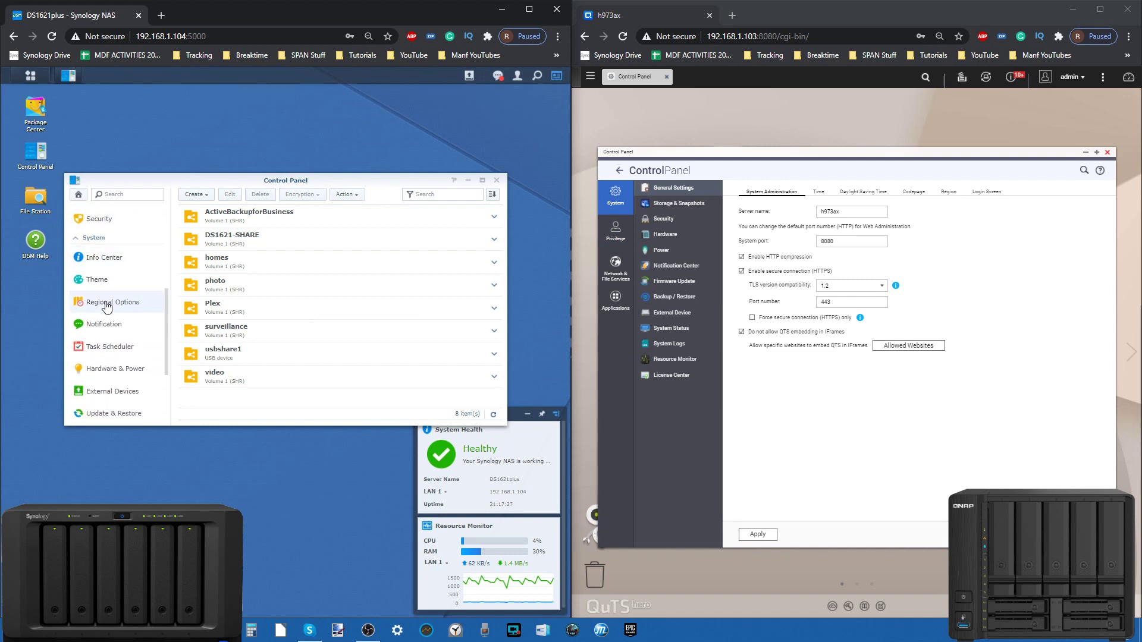
scroll(107, 306, up, 5)
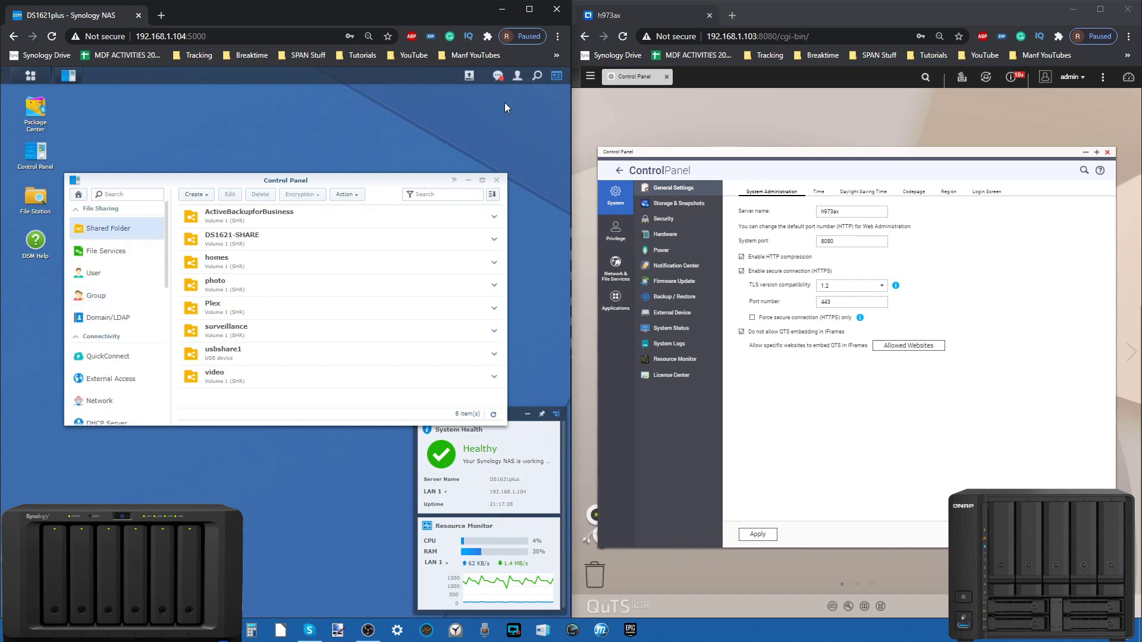
Step: Check QNAP's Security page showing Allow all connections, briefly open Storage & Snapshots, then go to Privilege
click(664, 217)
click(673, 204)
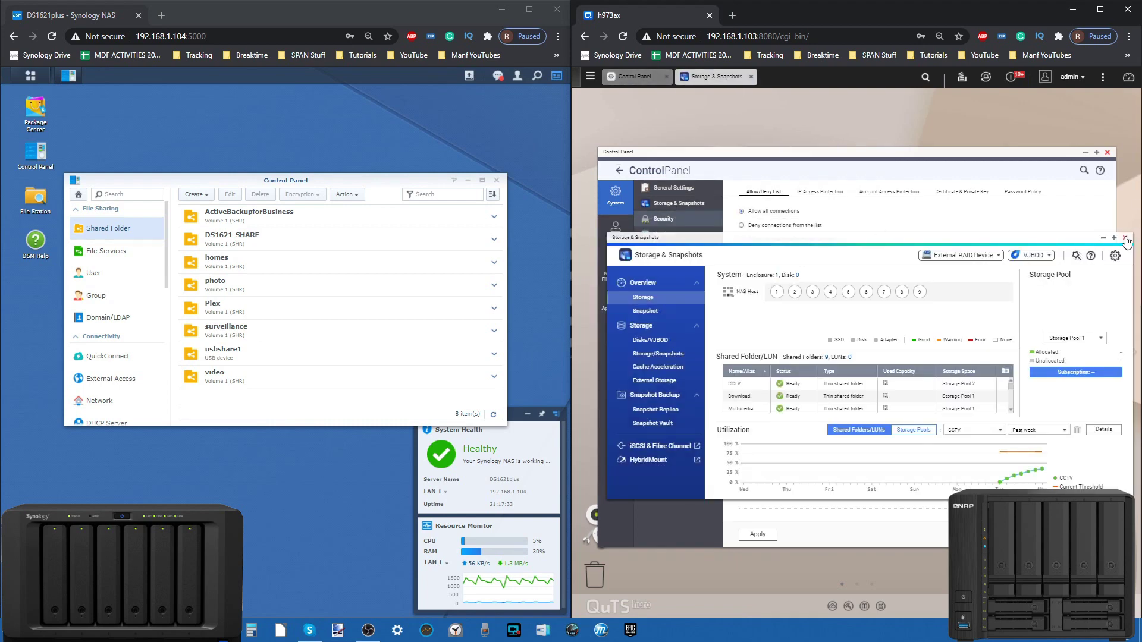
click(1125, 237)
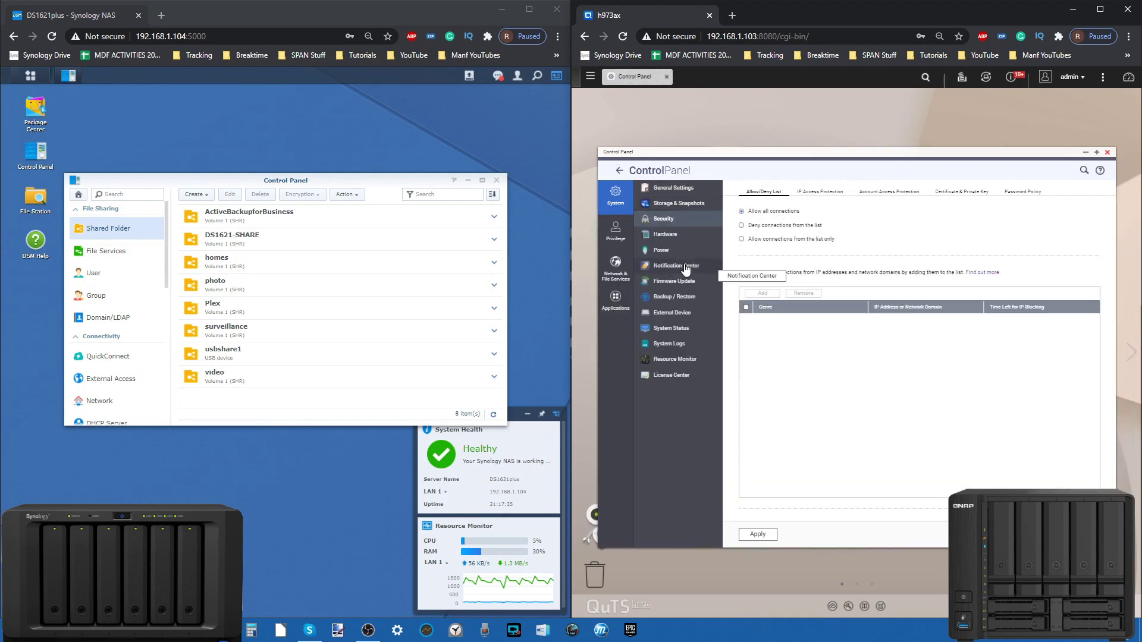
click(615, 229)
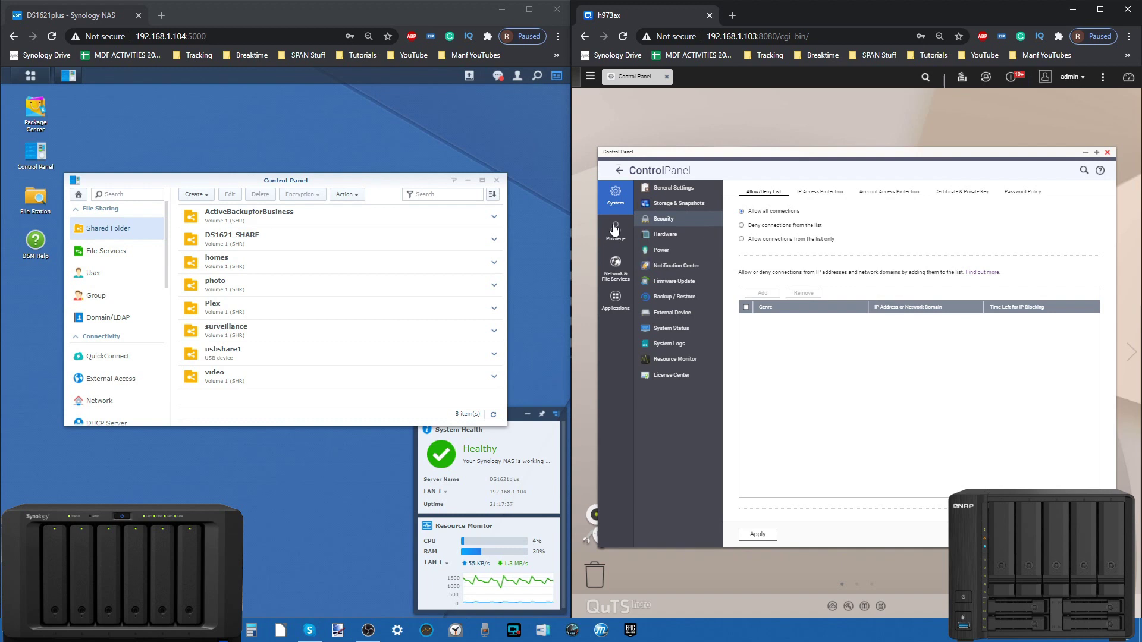
Step: Browse QNAP's Network & File Services, Applications and System sections, return to overview, and open DSM's File Services
click(615, 266)
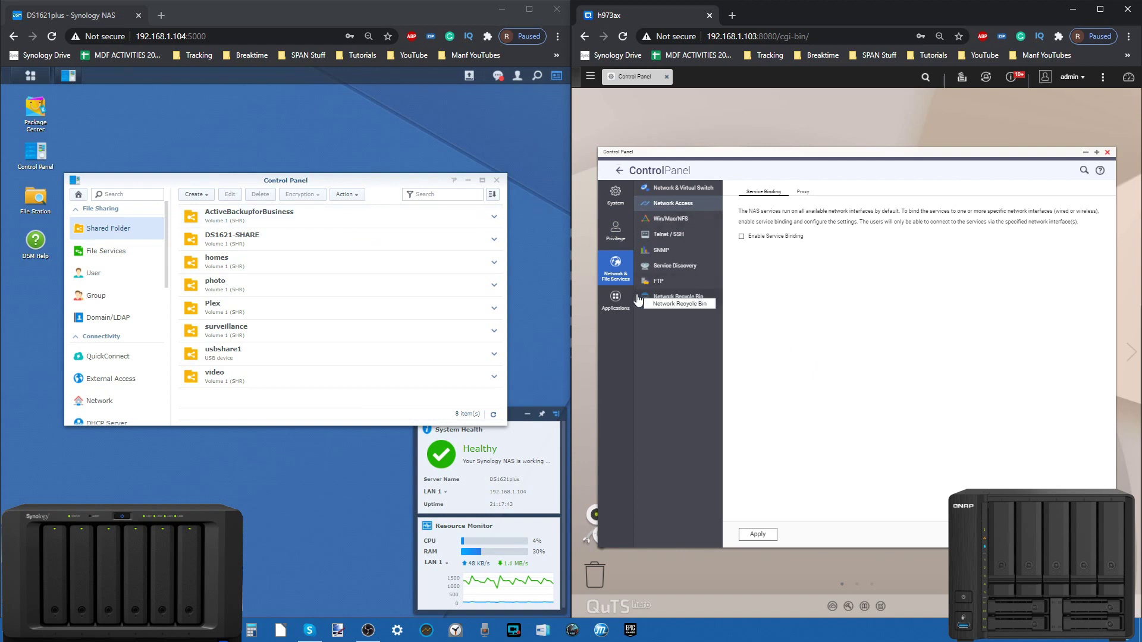
click(617, 297)
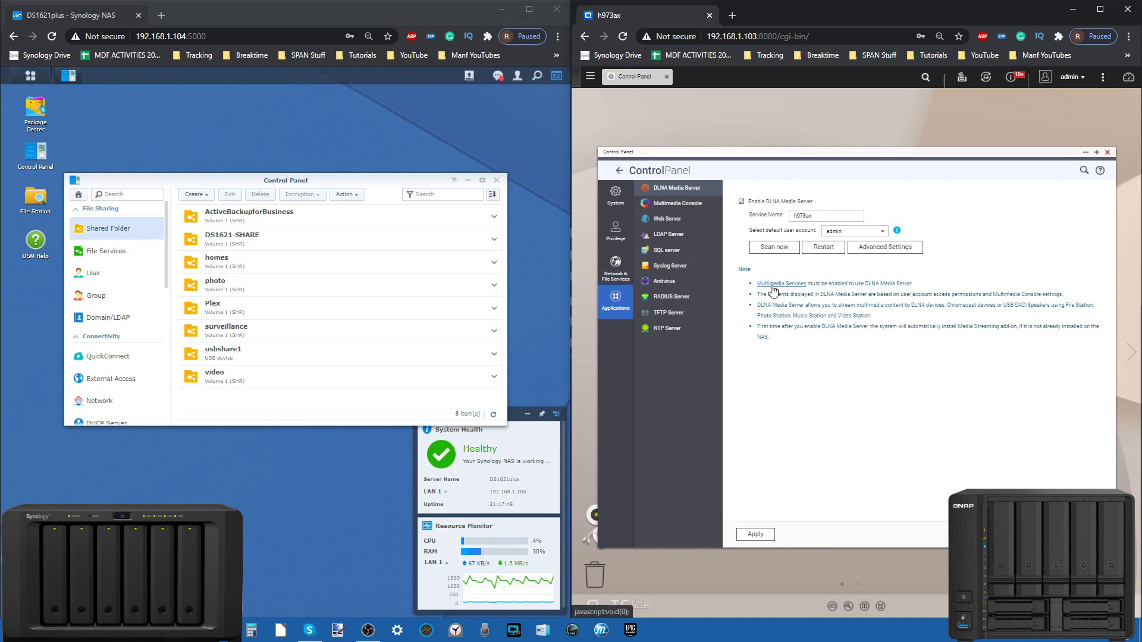
click(616, 196)
click(619, 172)
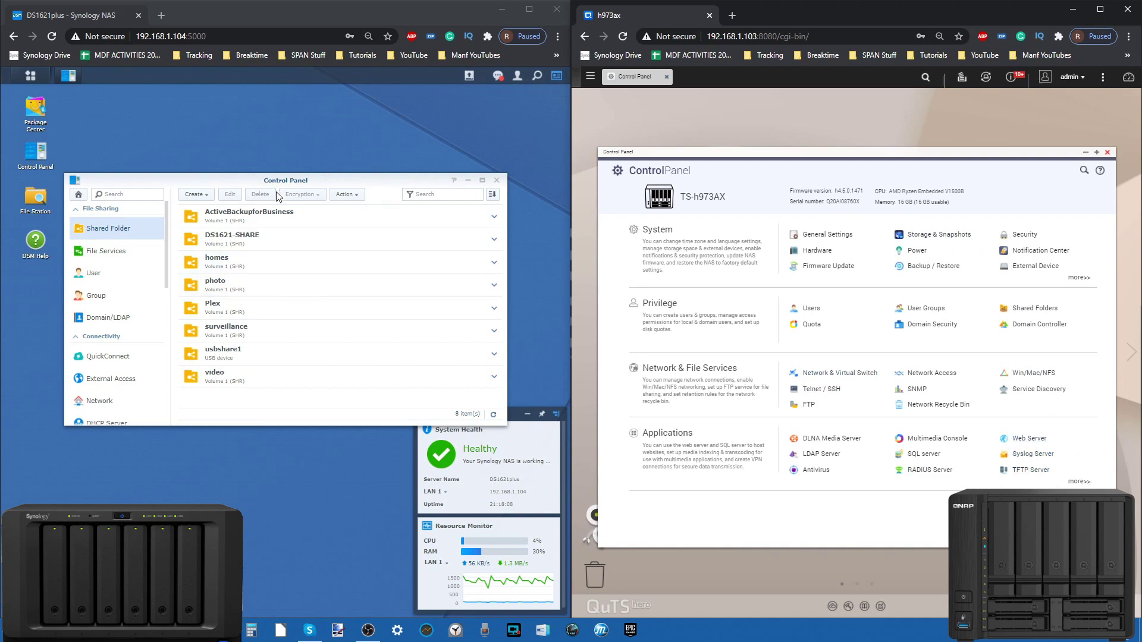
click(127, 258)
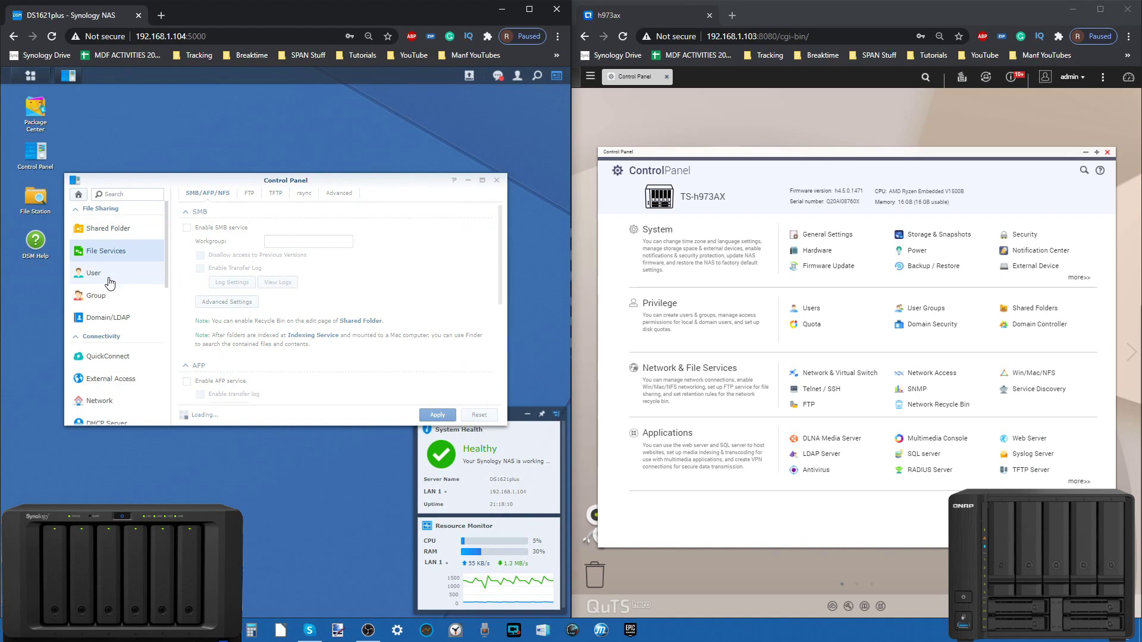
Step: Show Synology's Domain/LDAP settings beside QNAP's Domain Security, which is set to no domain security
click(109, 282)
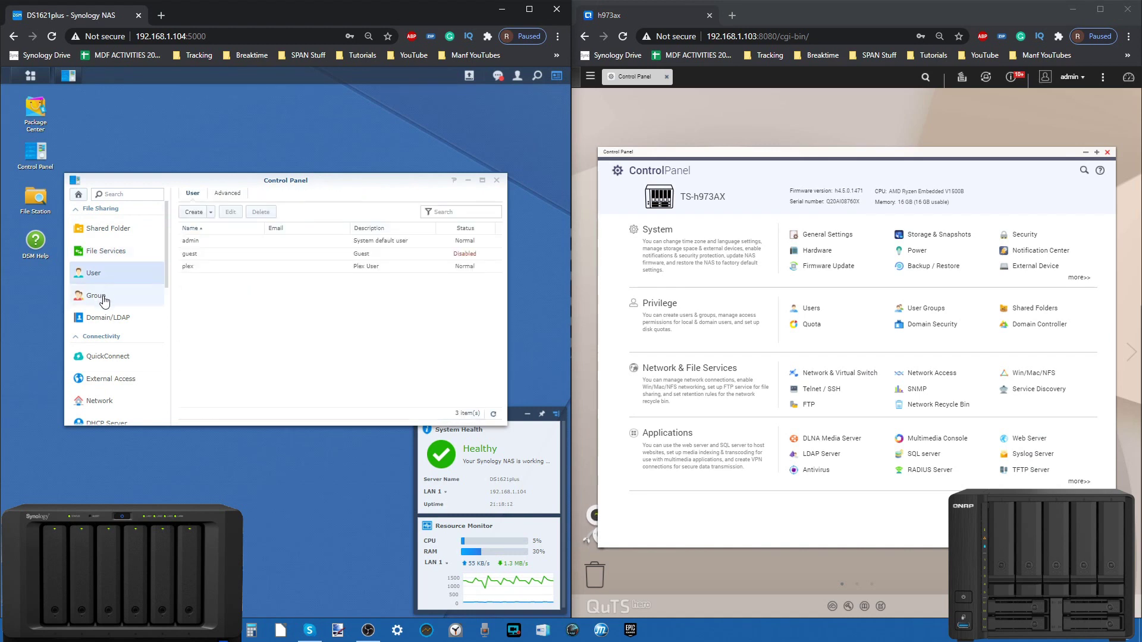
click(104, 301)
click(104, 318)
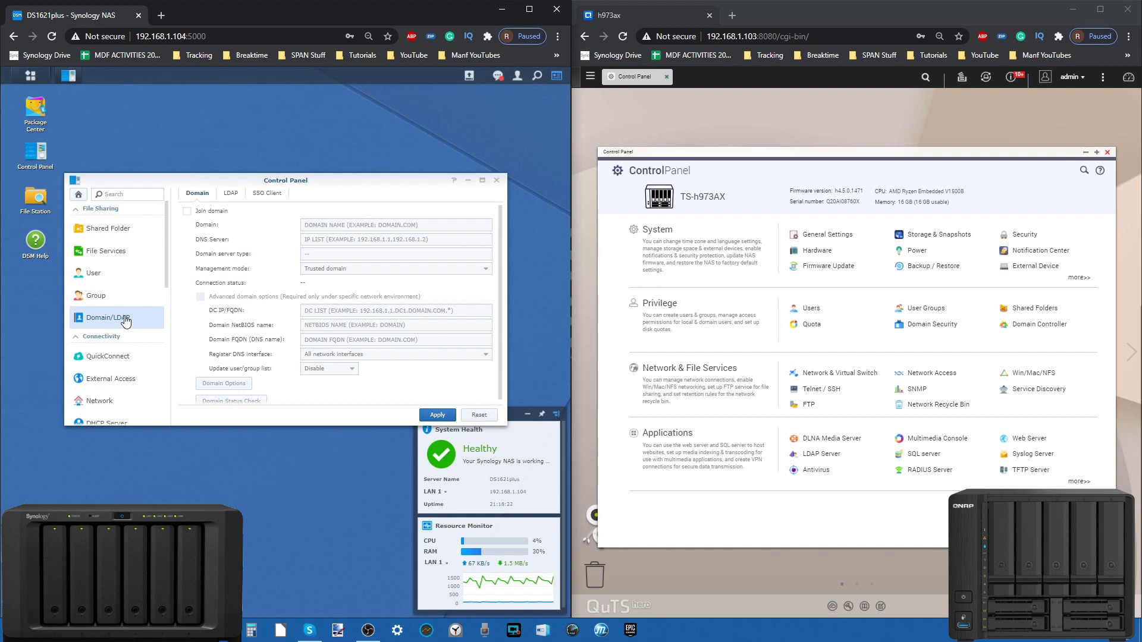
click(932, 324)
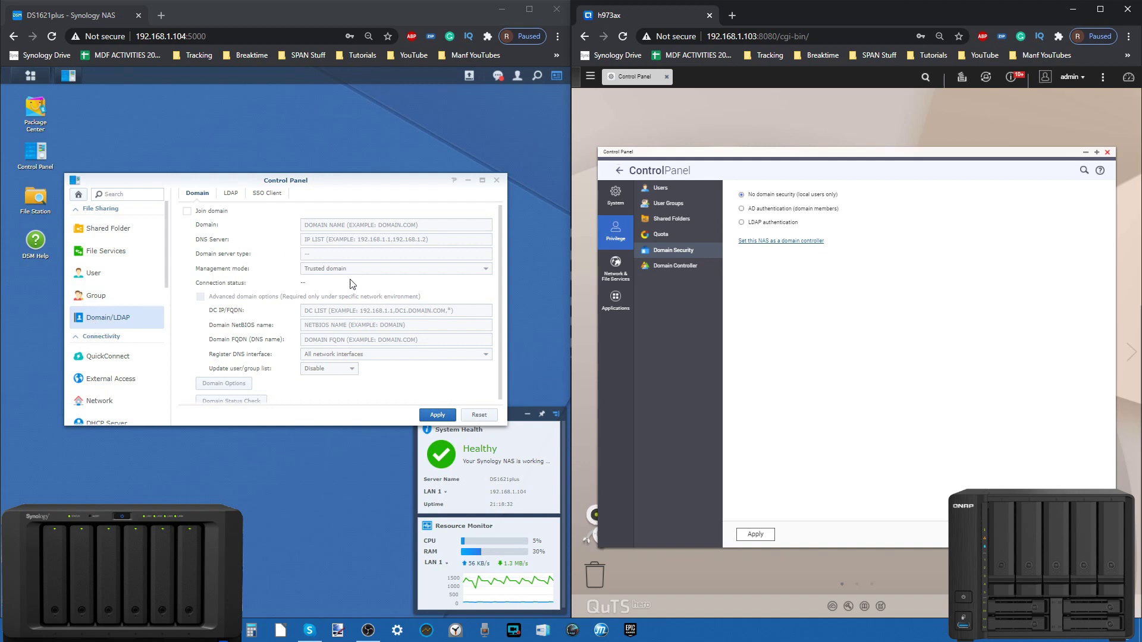
Step: Check Synology's SSO Client tab and dismiss its single sign-on notice
click(232, 191)
click(266, 192)
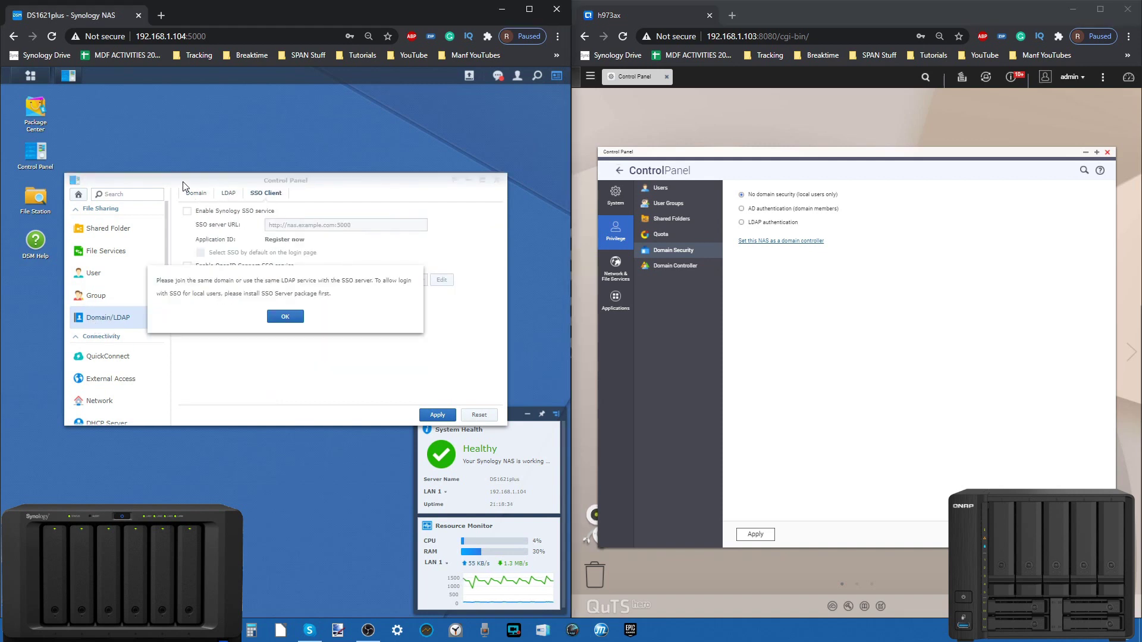
click(284, 315)
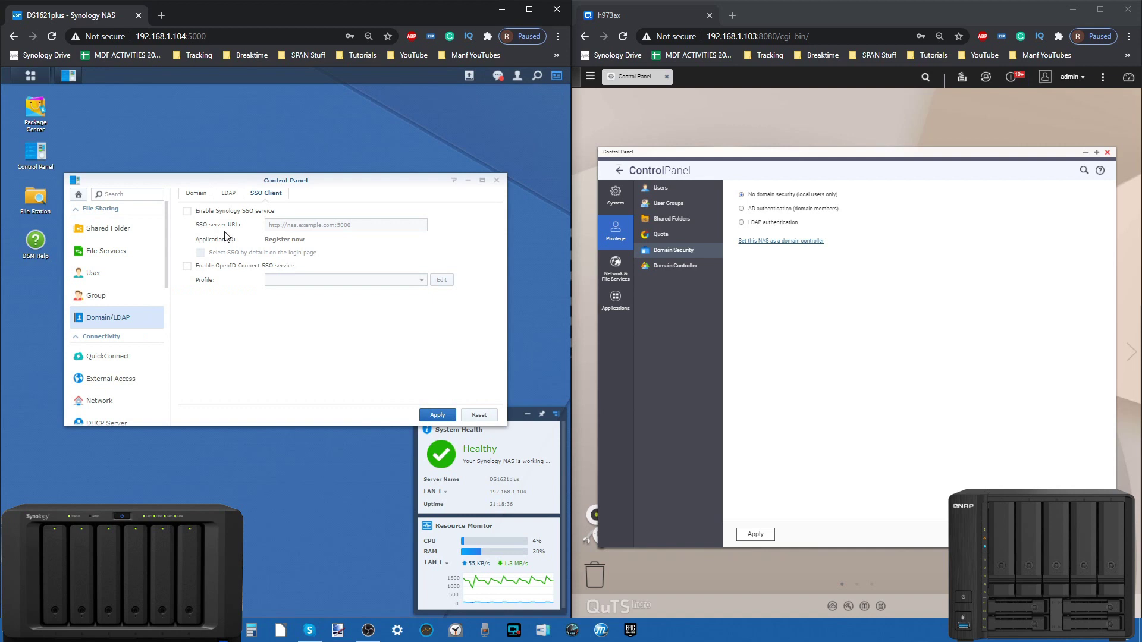
Step: Review Synology's Domain tab, then close both the Synology and QNAP Control Panels
click(189, 195)
scroll(213, 311, down, 1)
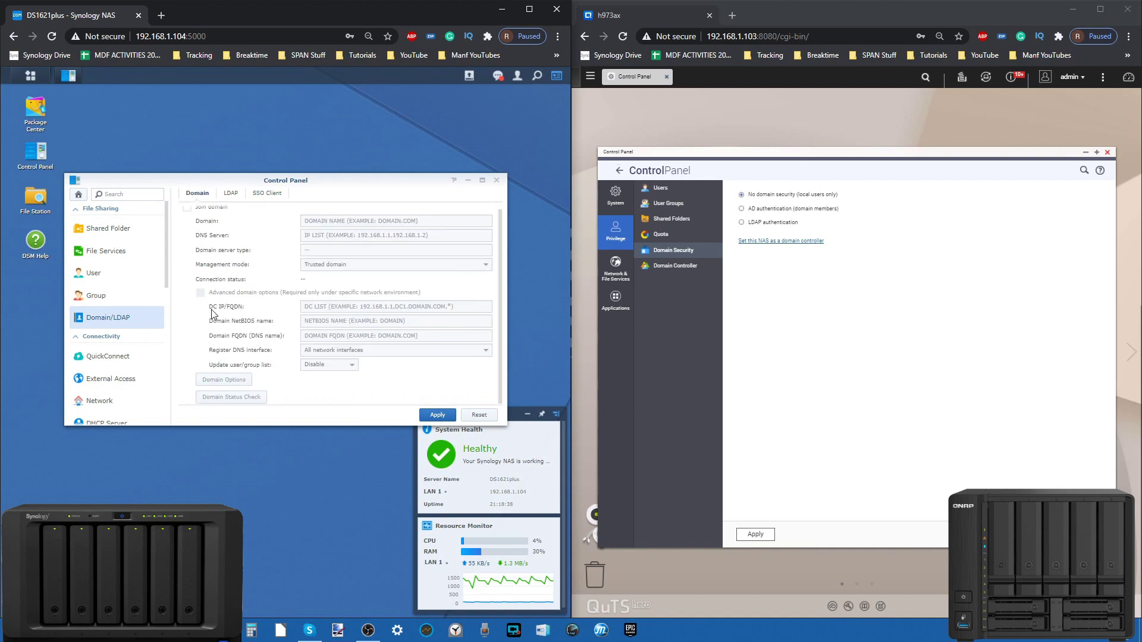
scroll(144, 330, down, 1)
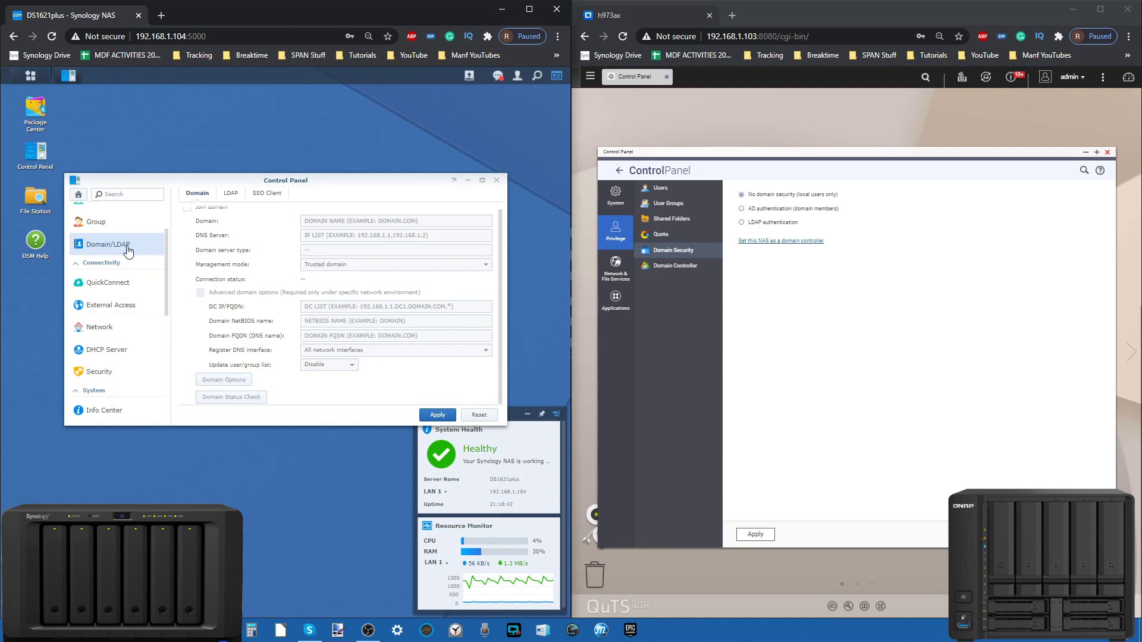
scroll(104, 292, down, 4)
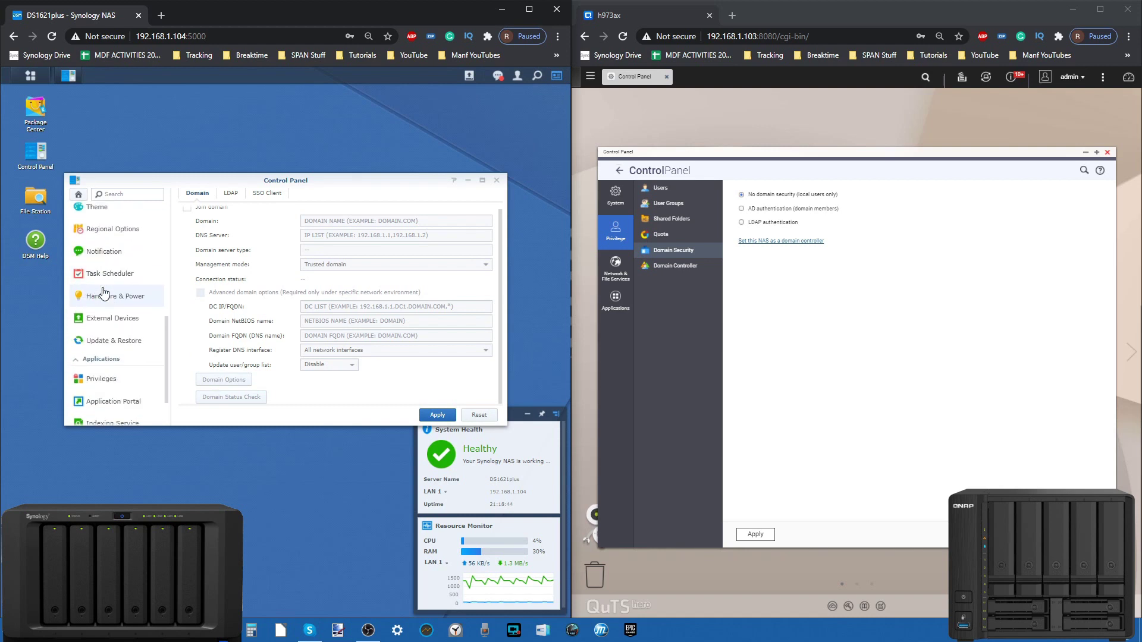
click(496, 180)
click(1108, 152)
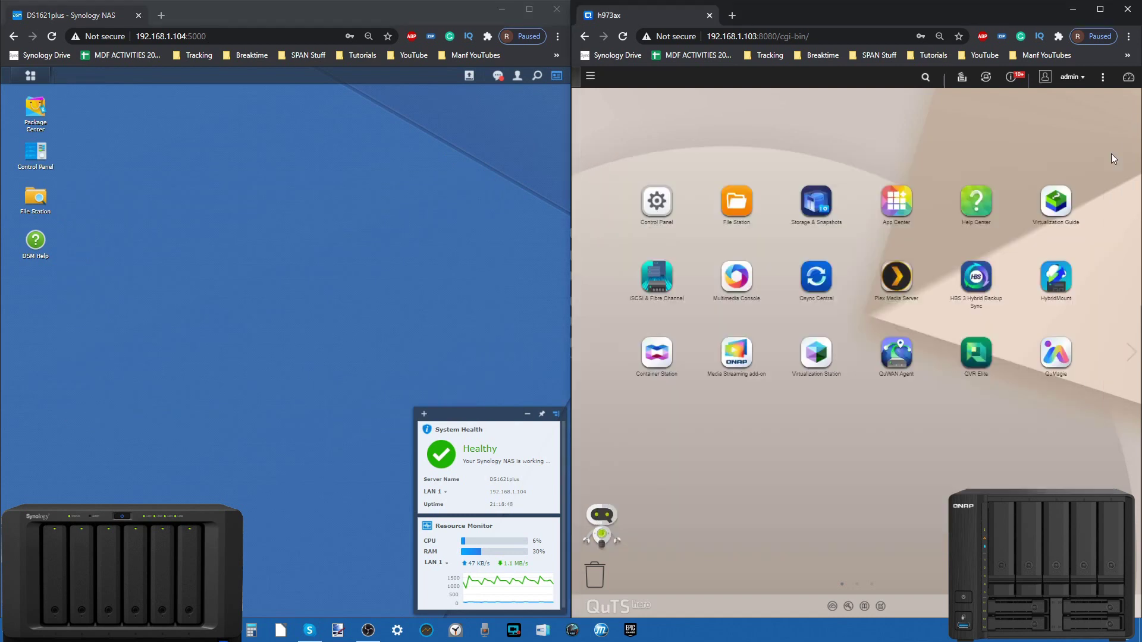
Step: Launch Synology's Storage Manager and QNAP's Storage & Snapshots from their main menus
click(31, 78)
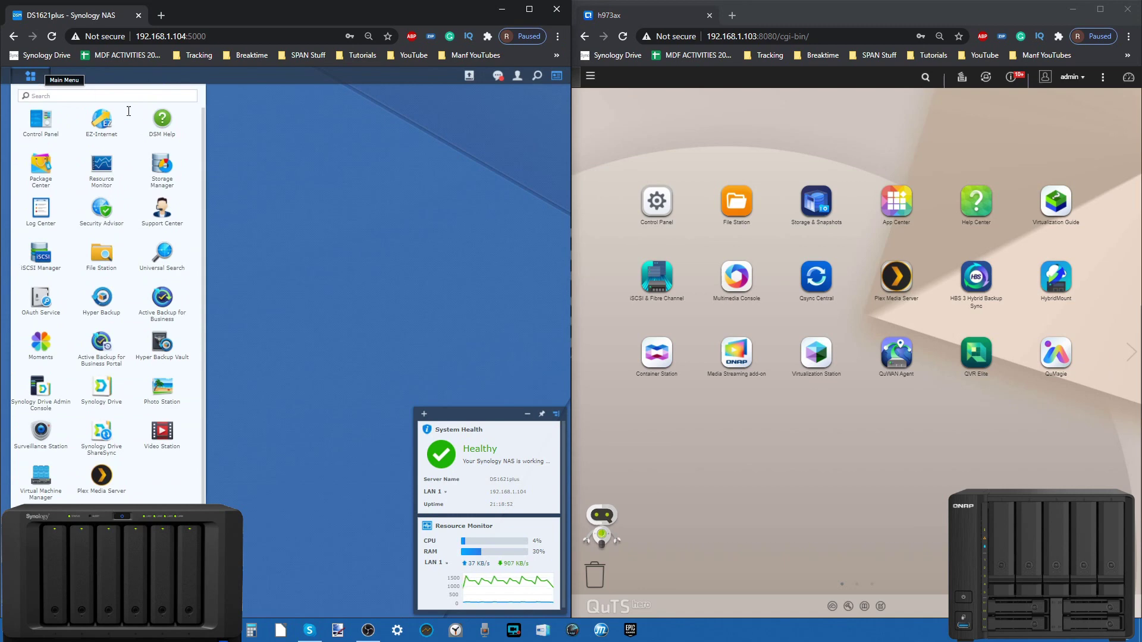
scroll(278, 92, down, 1)
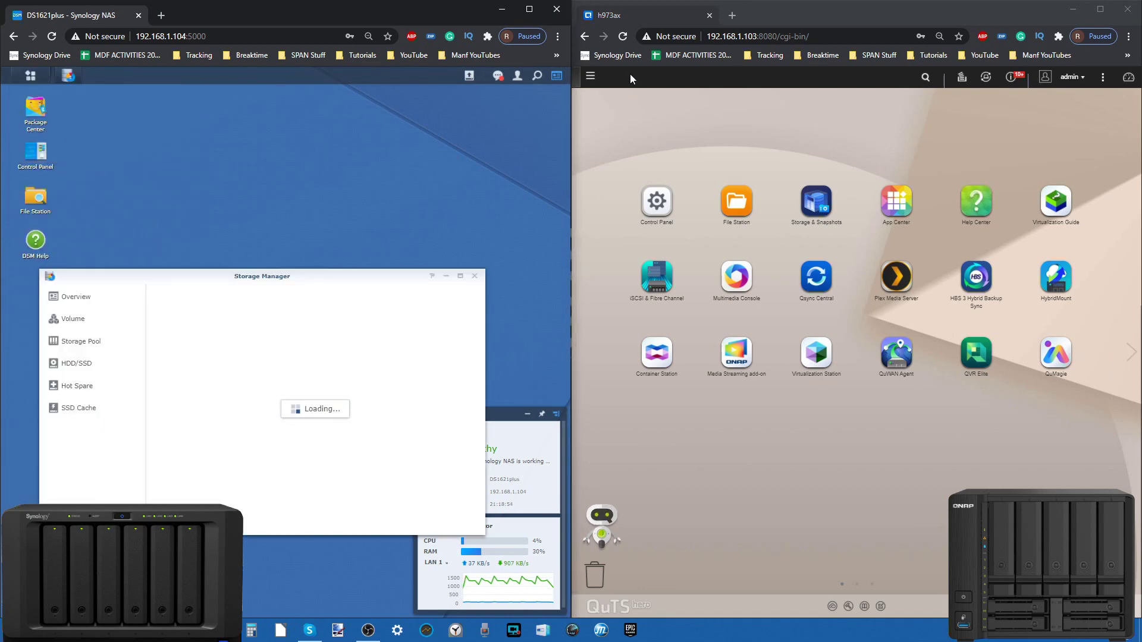
click(594, 81)
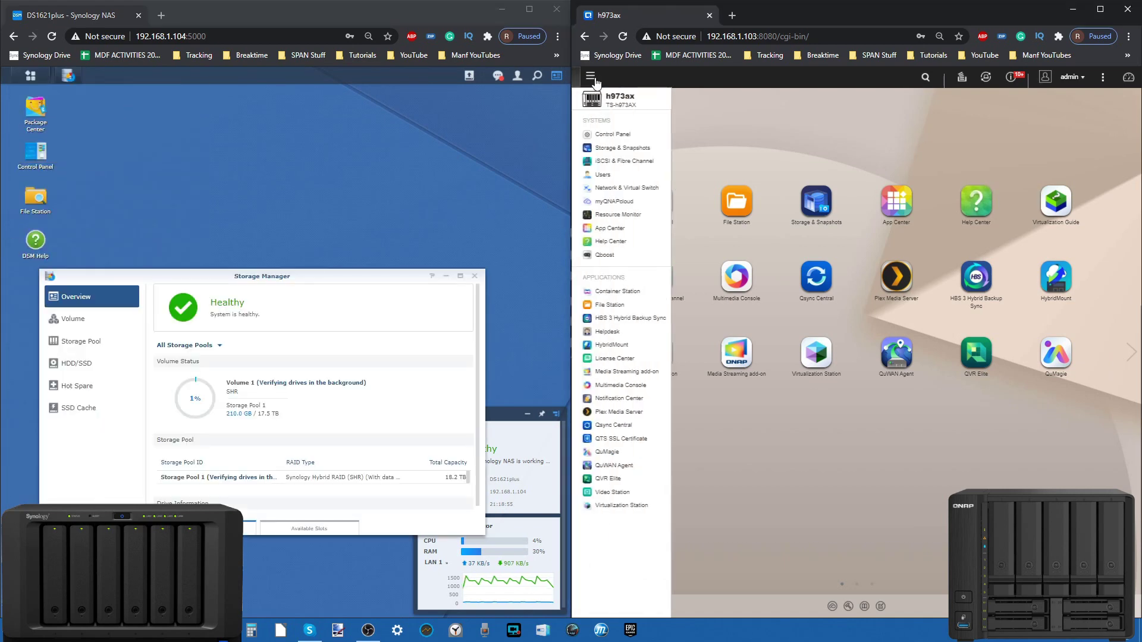
click(624, 147)
Step: Move and resize both storage windows so drive information and more shared folders show
drag(379, 274, 369, 114)
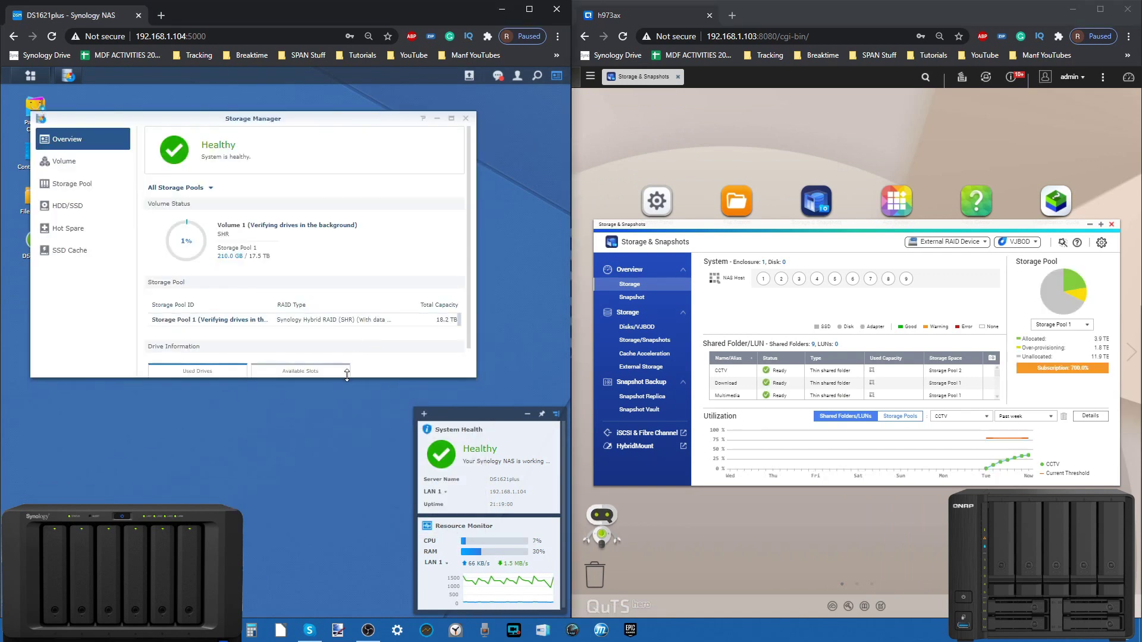
drag(363, 375, 363, 475)
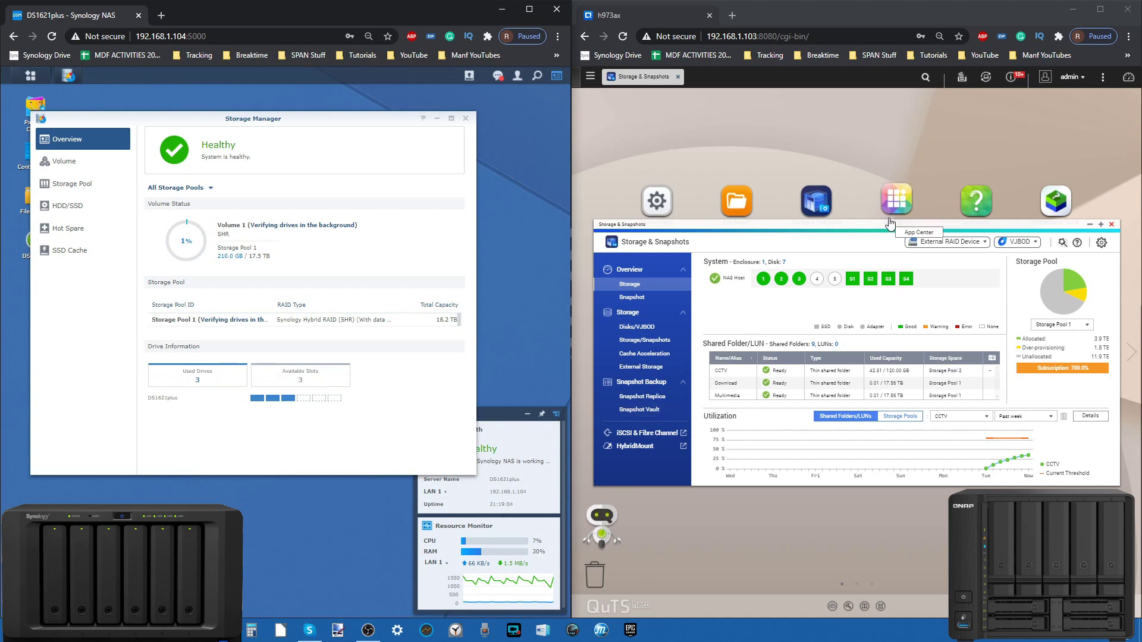
click(878, 163)
drag(879, 163, 878, 119)
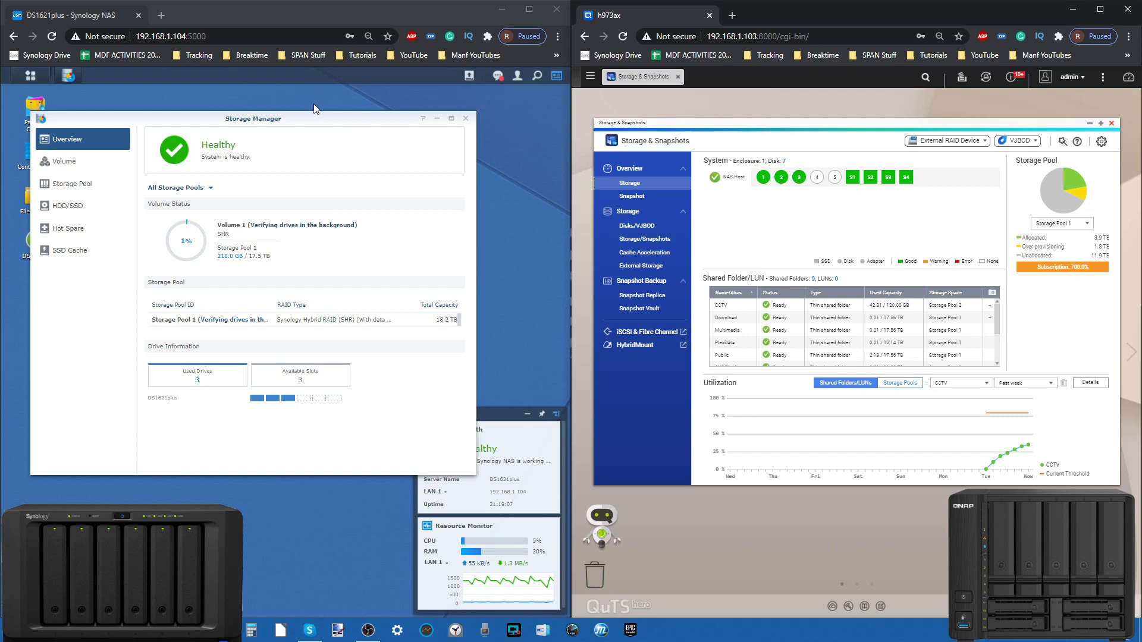
drag(314, 117, 347, 136)
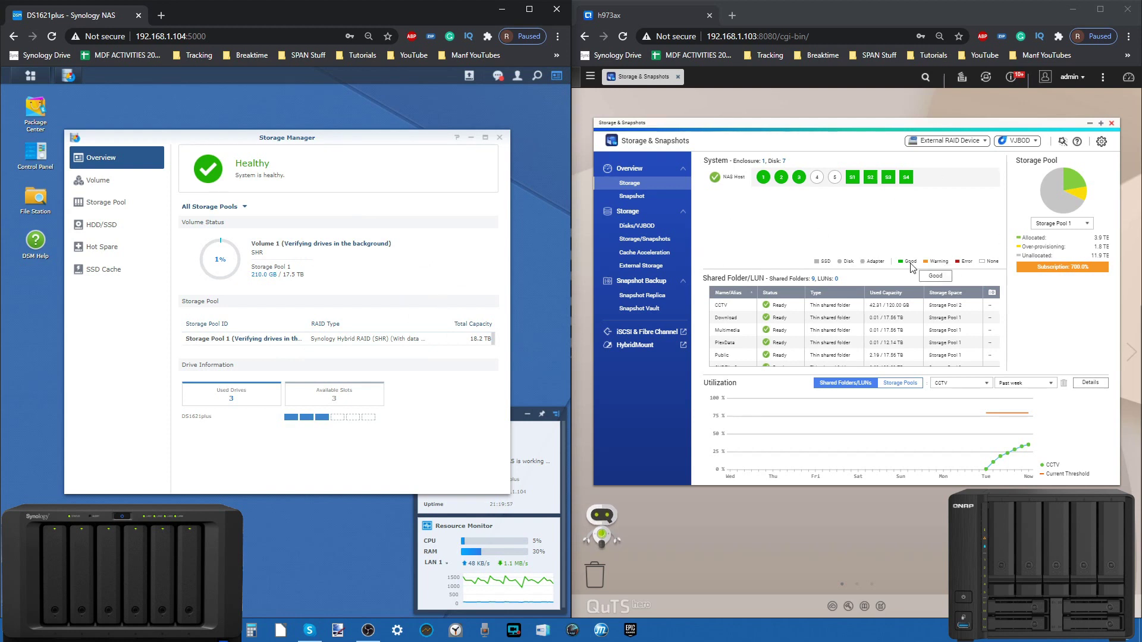
click(1059, 223)
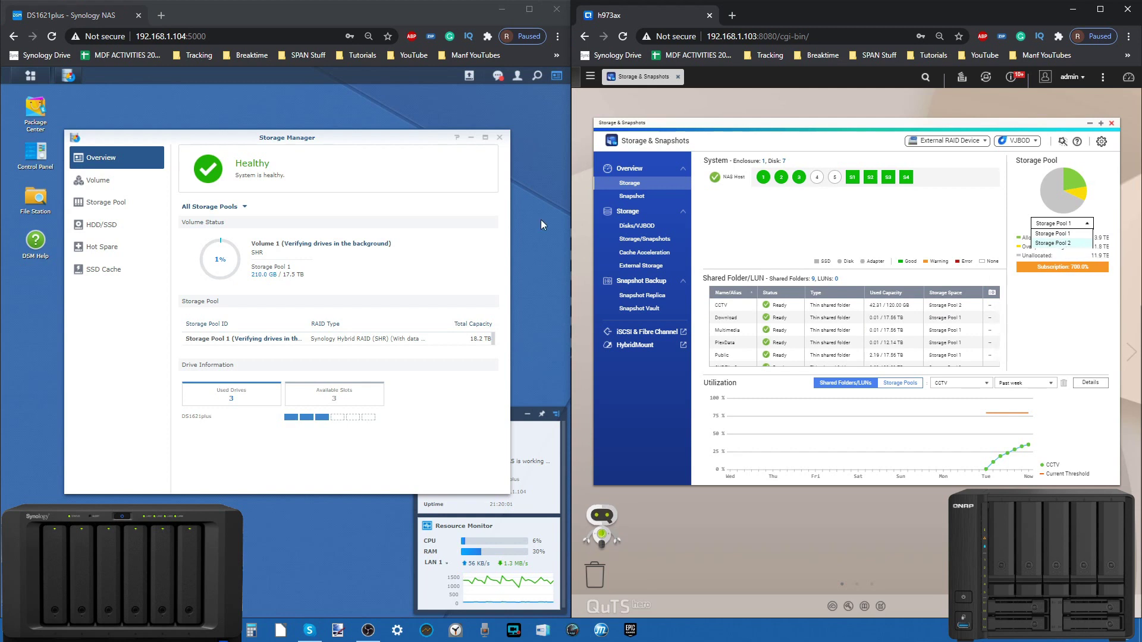
click(235, 206)
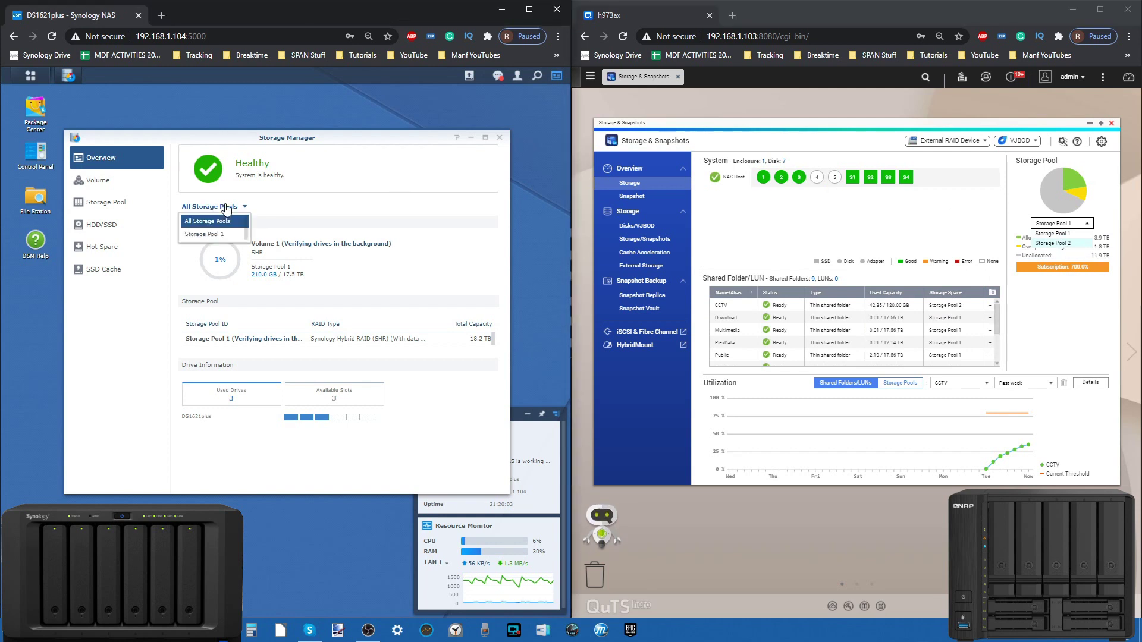
click(365, 204)
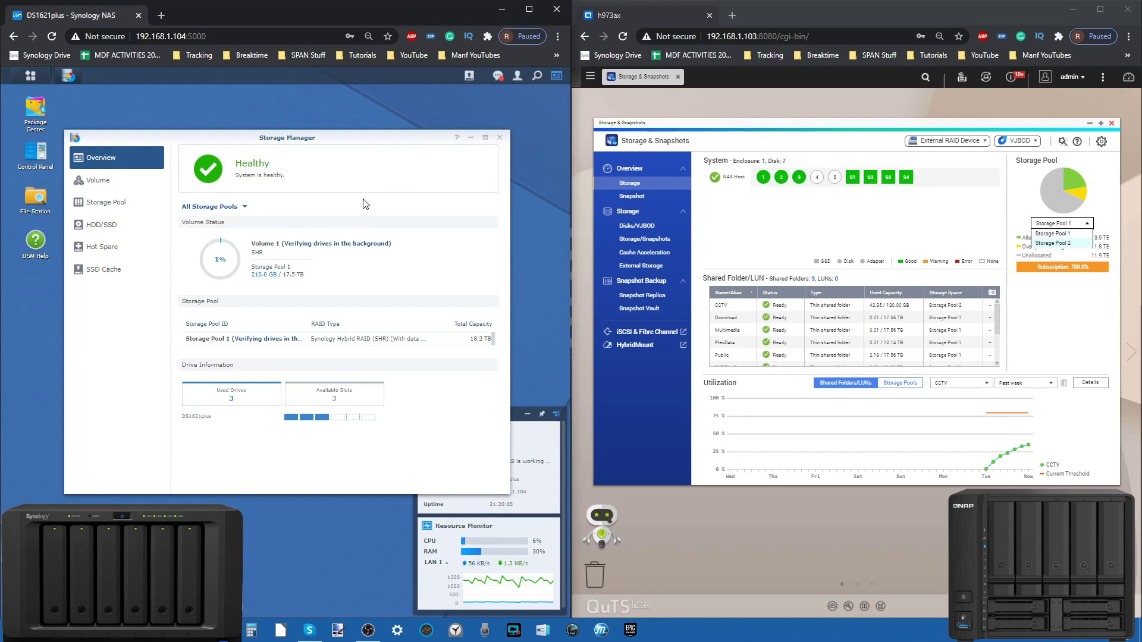
click(849, 248)
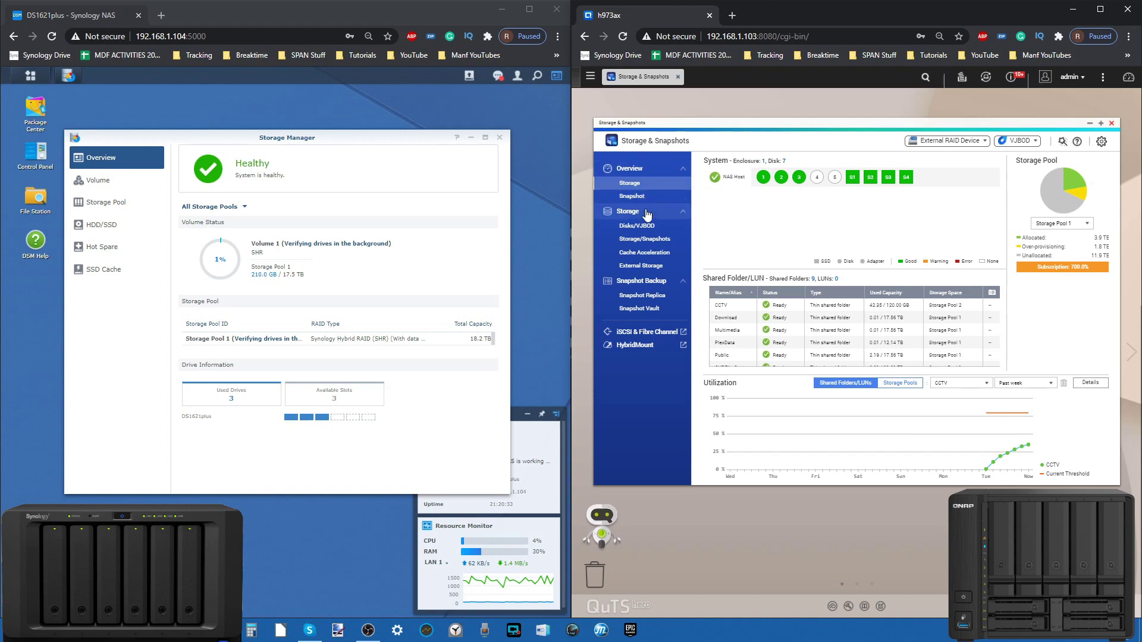
Step: Show QNAP's Disks/VJBOD page and Synology's HDD/SSD list with Drive 1 expanded
click(646, 226)
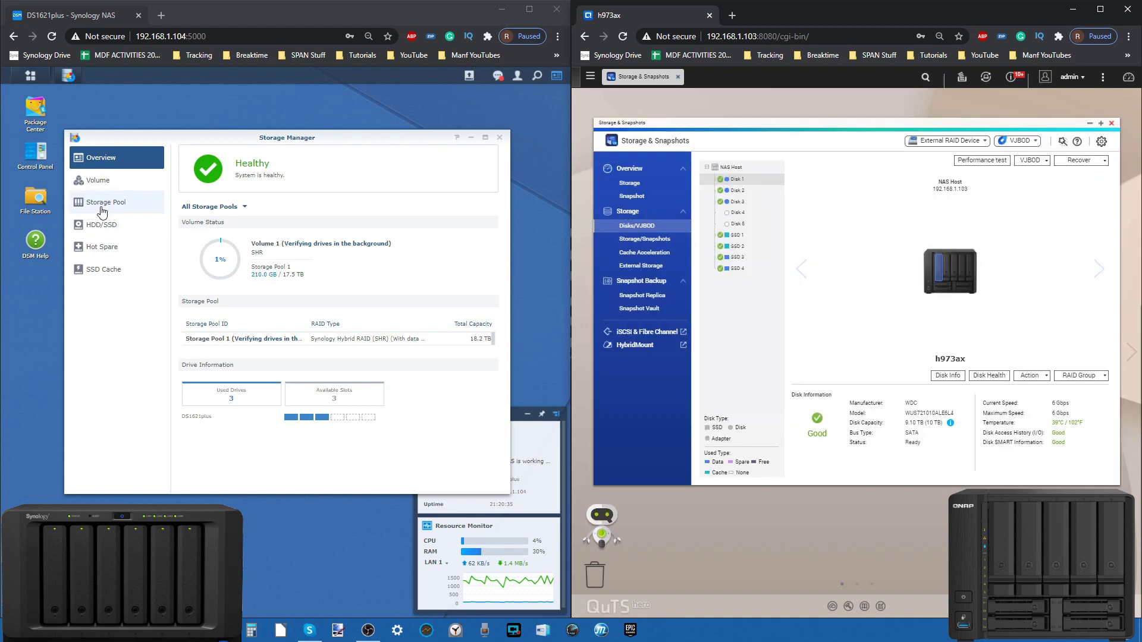
click(104, 224)
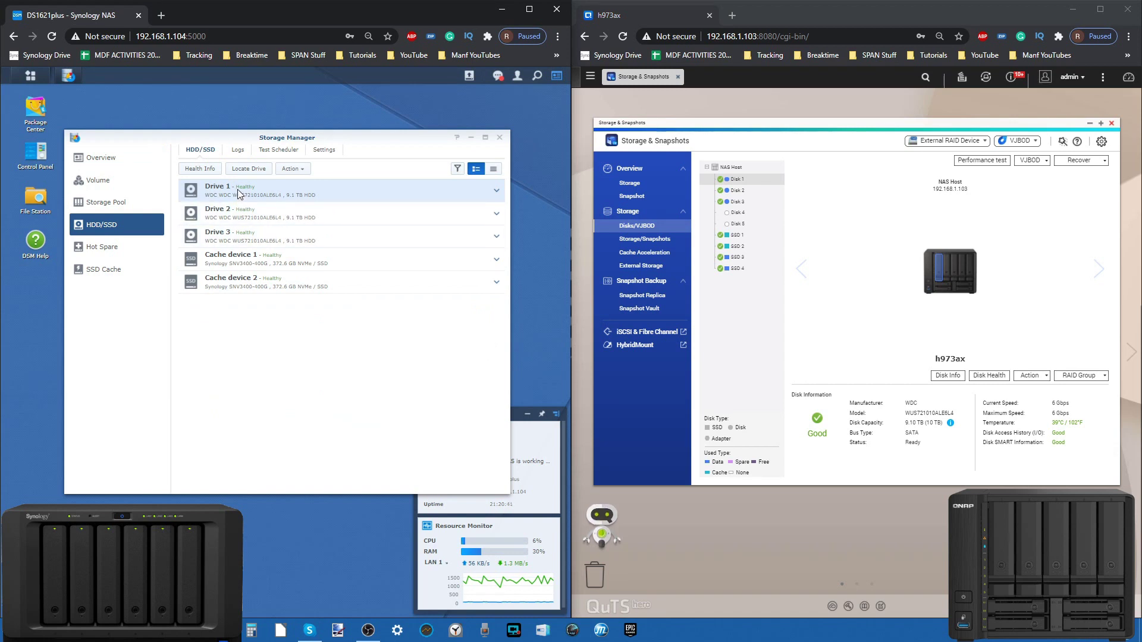
click(498, 191)
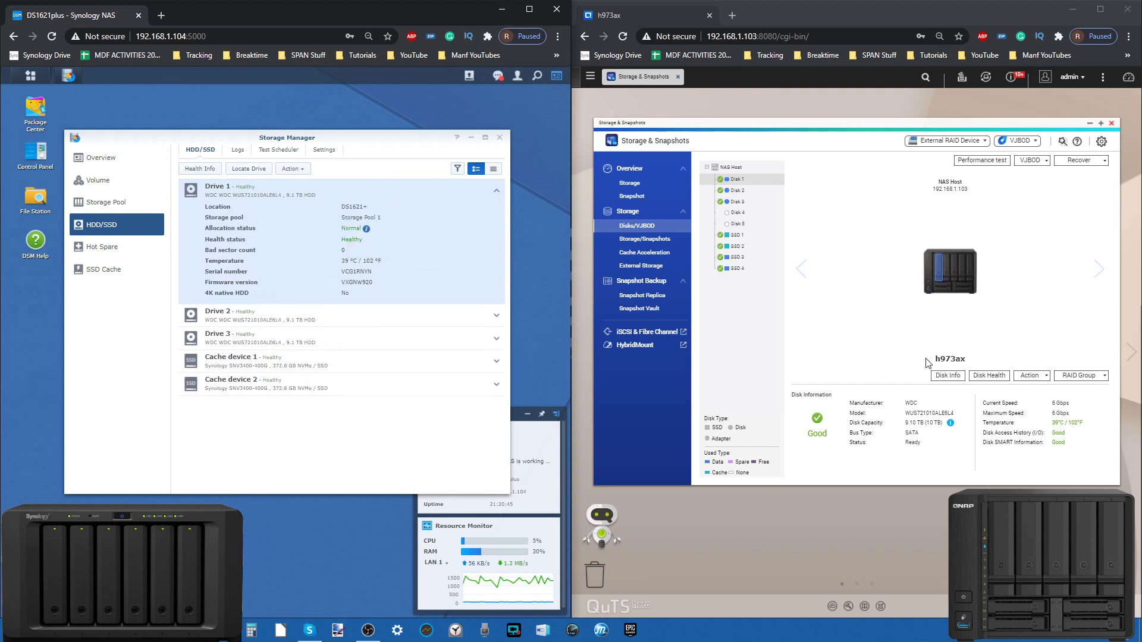
Step: Step through QNAP's Disk 2, SSD 2, SSD 4 and Disk 1 information
click(737, 190)
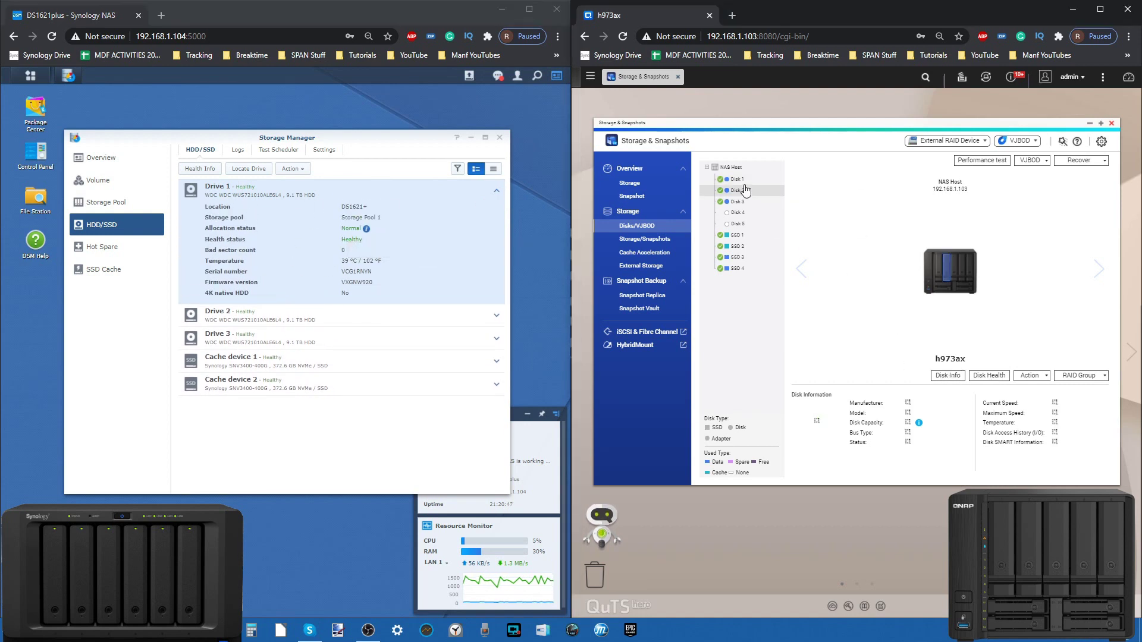
click(737, 248)
click(737, 268)
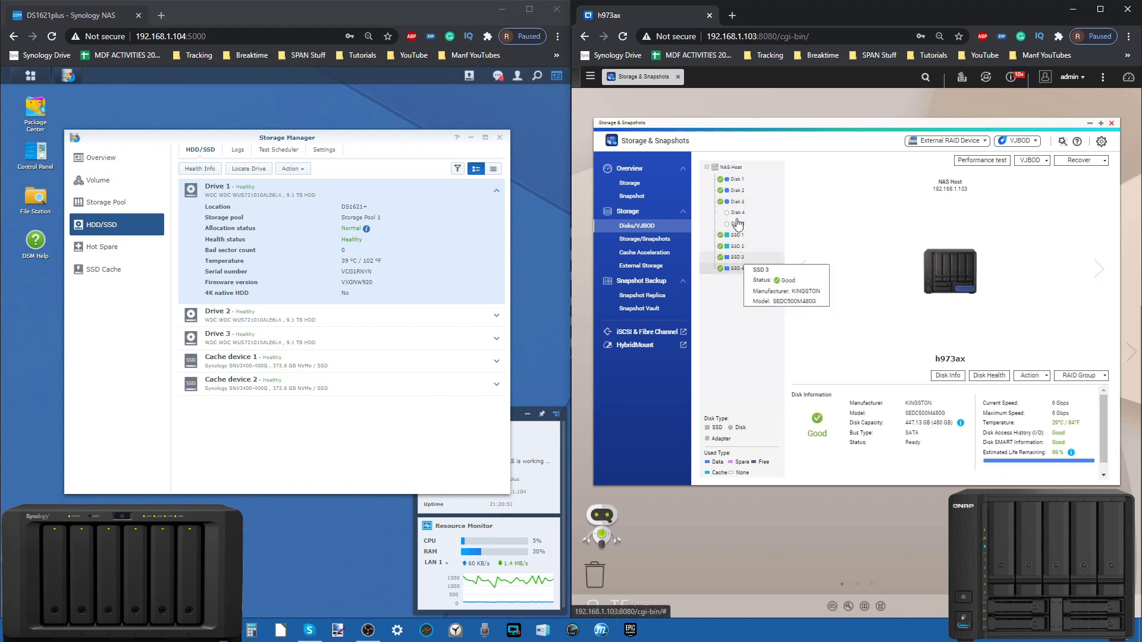
click(737, 183)
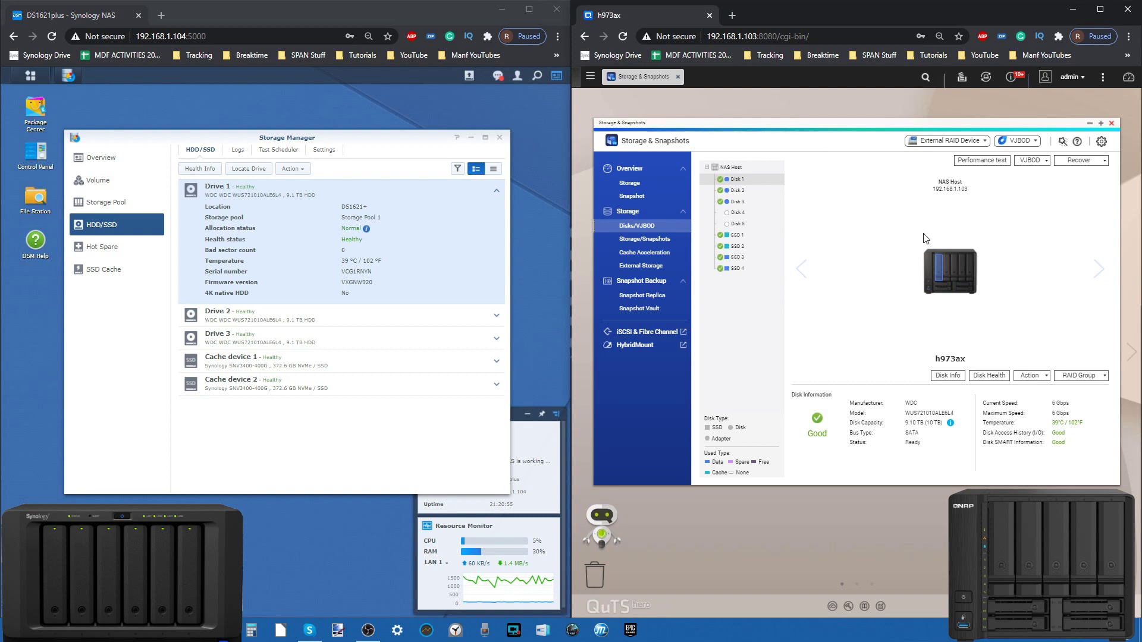
Step: Check QNAP's RAID Group and Action menus, then view the empty slot, Disk 3 and Disk 2
click(1081, 376)
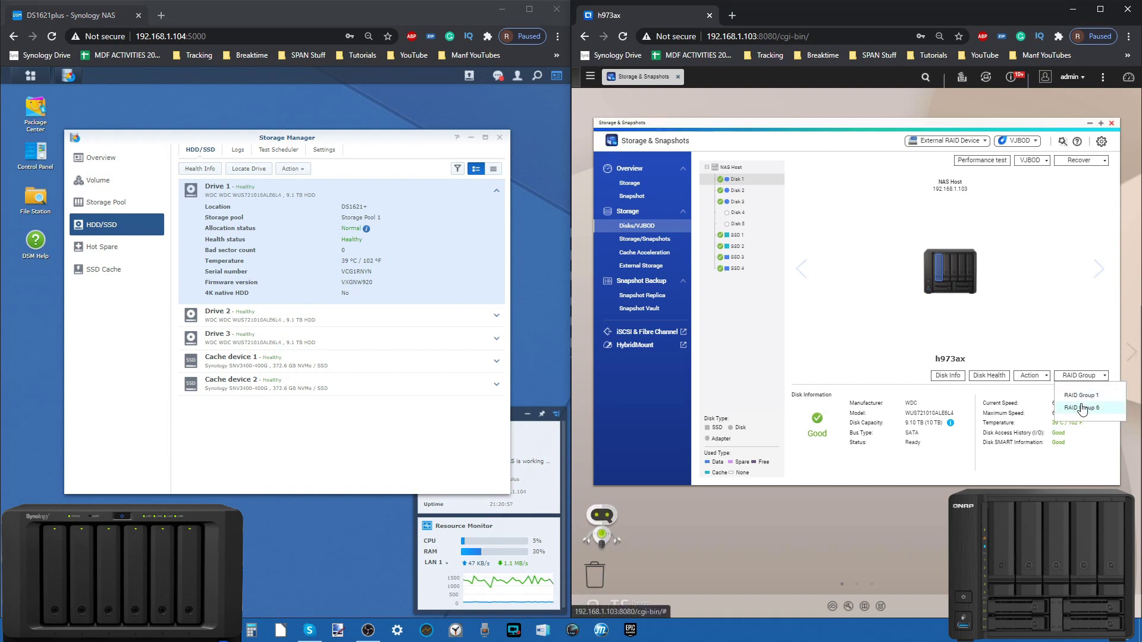
click(1031, 376)
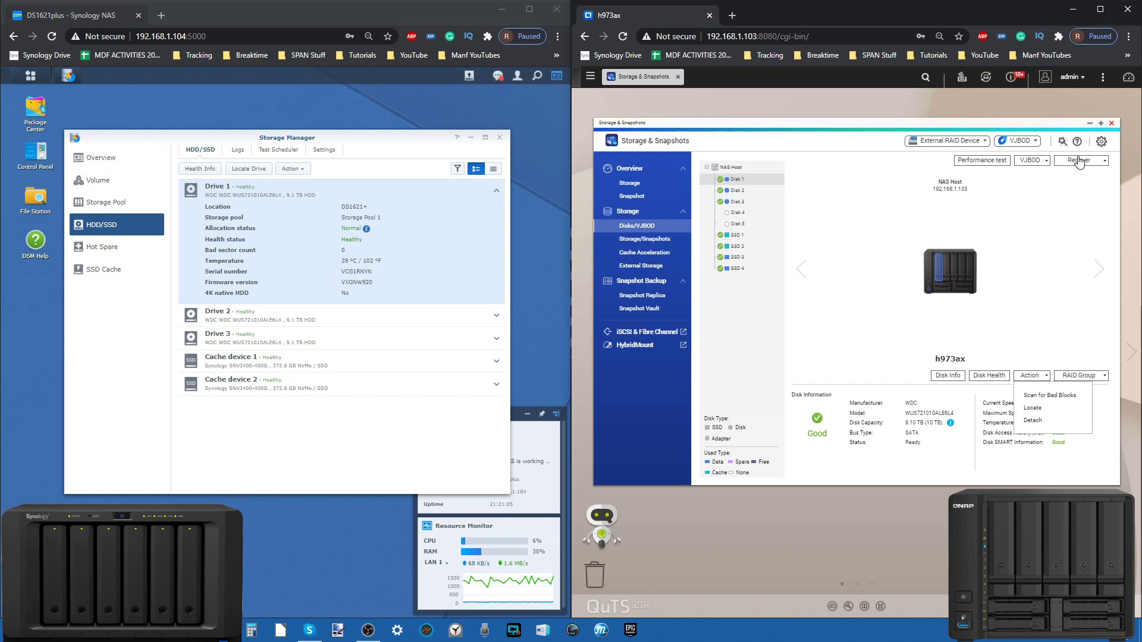
mouse_move(731, 207)
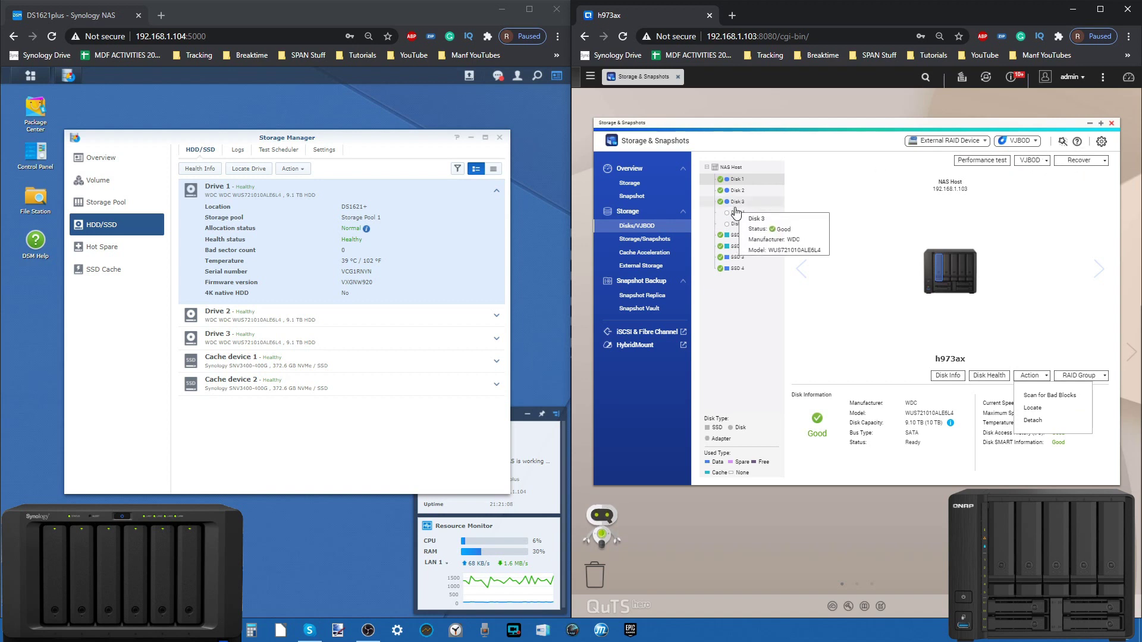
click(735, 211)
click(737, 203)
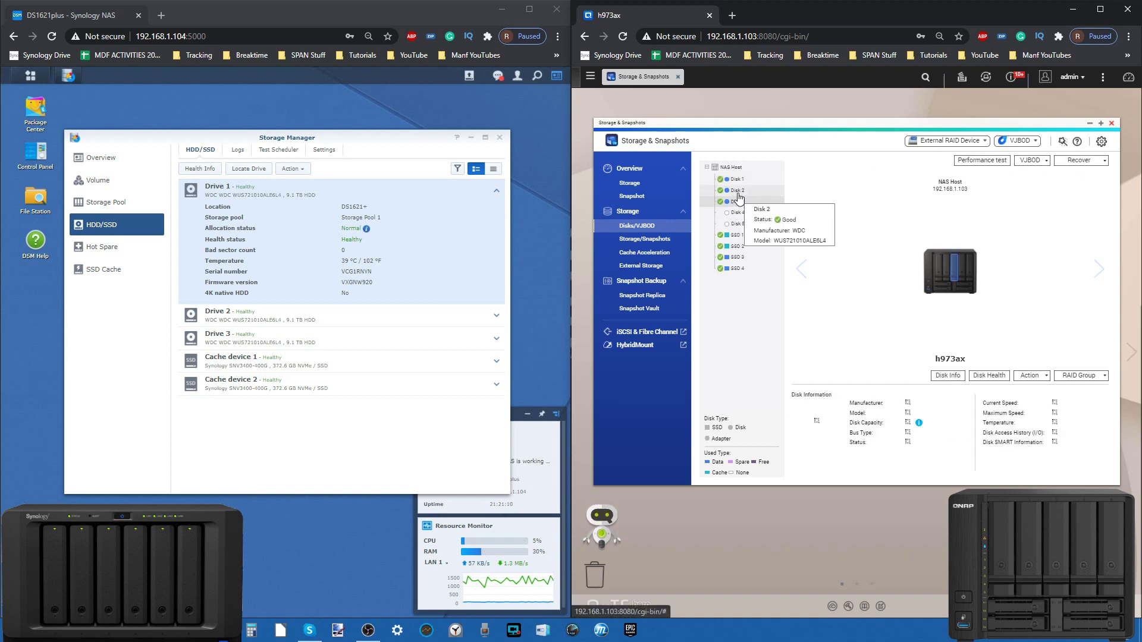
click(737, 191)
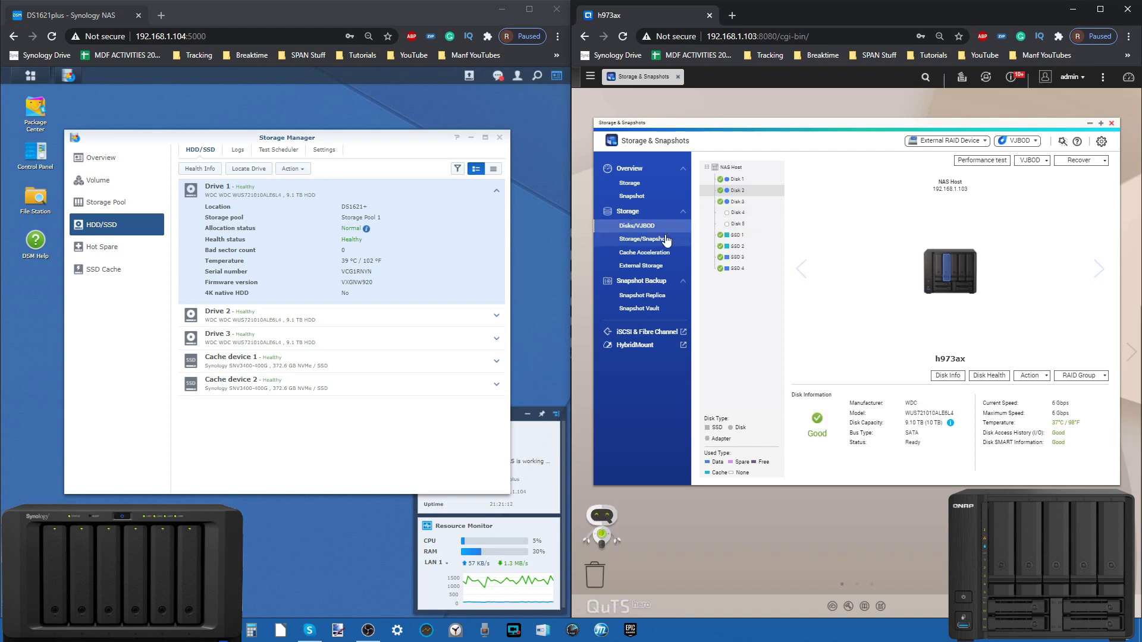
Step: Show QNAP's Cache Acceleration page and Synology's SSD Cache 1, checking the Manage options
click(659, 254)
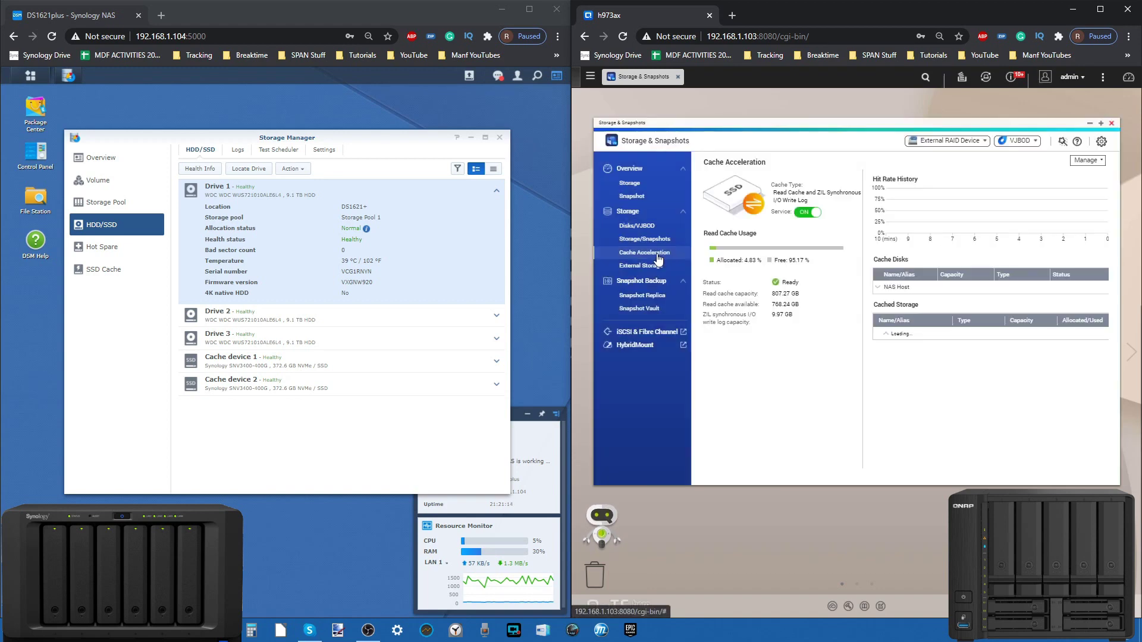
click(101, 271)
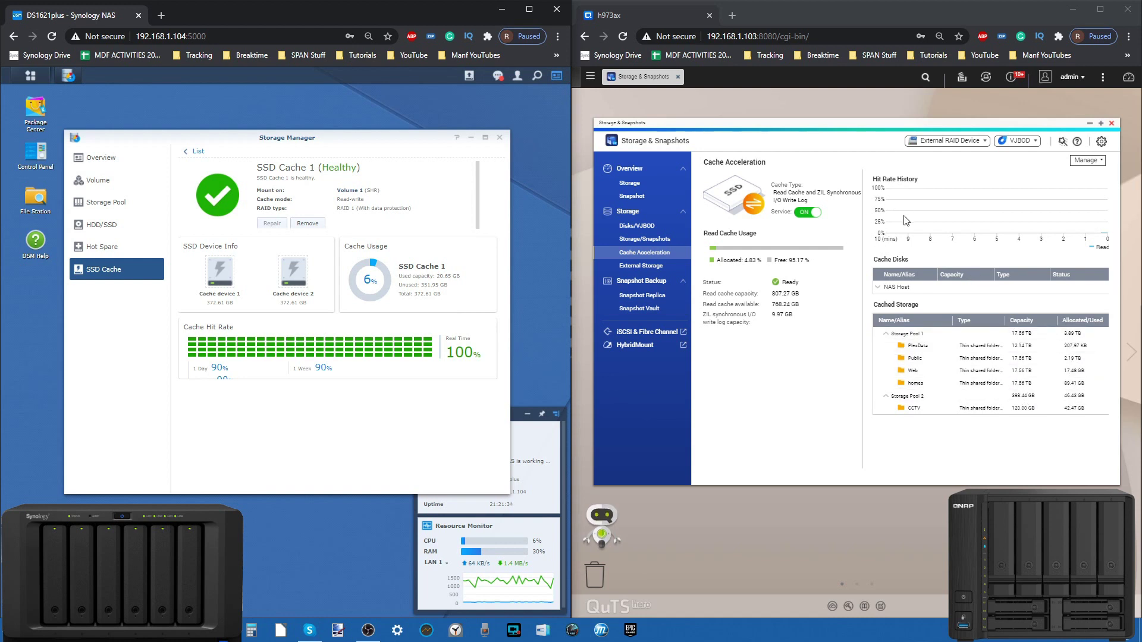
click(1091, 161)
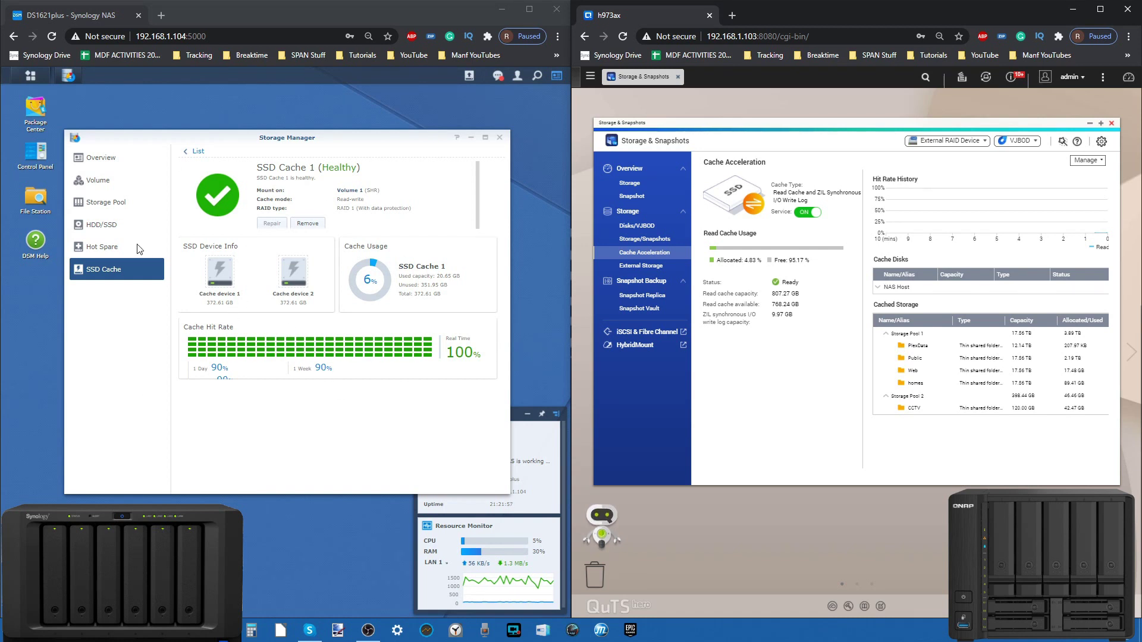
Step: Show Synology's Storage Pool 1 overview after a glance at the drive list
click(119, 210)
click(102, 225)
click(107, 203)
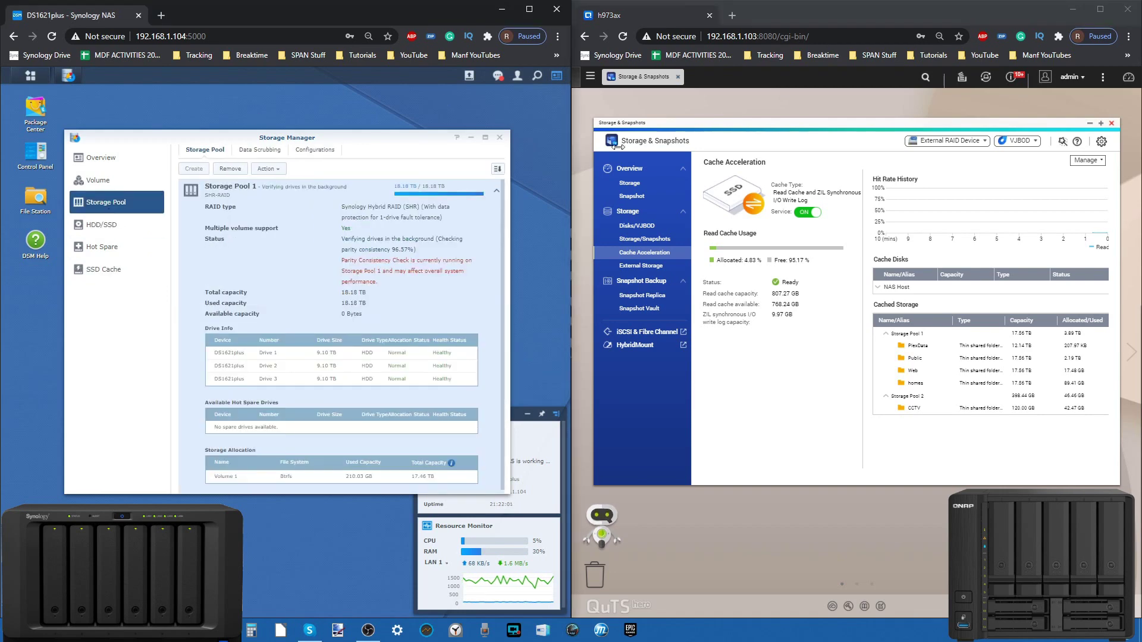
Step: List QNAP's storage pools in a taller window and expand Storage Pool 2 to CCTV
click(649, 239)
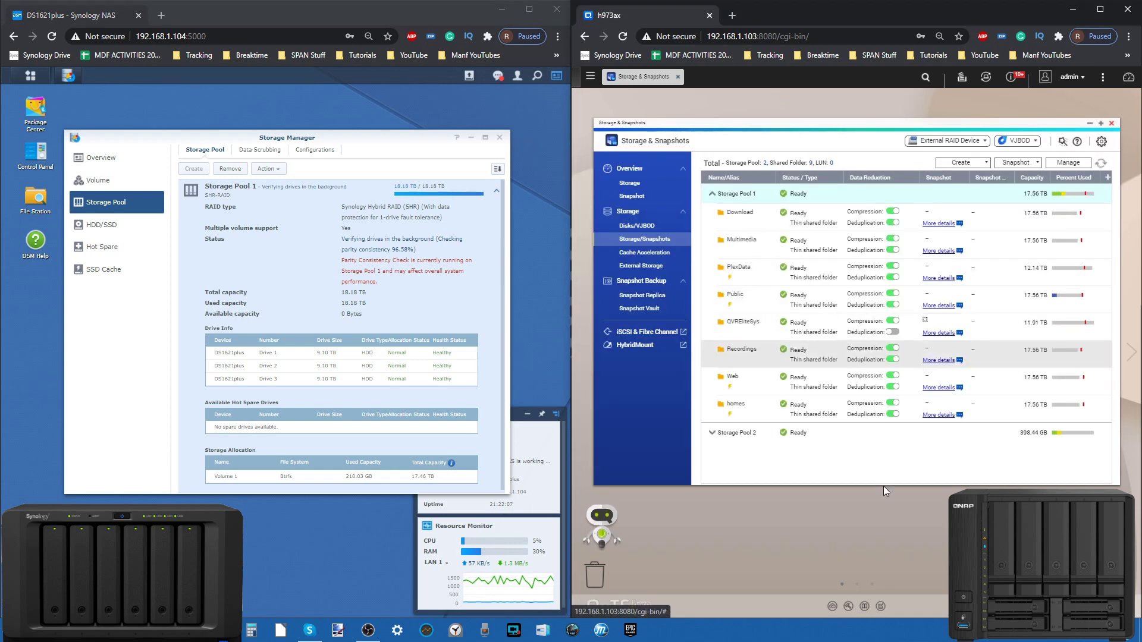
drag(883, 486, 883, 563)
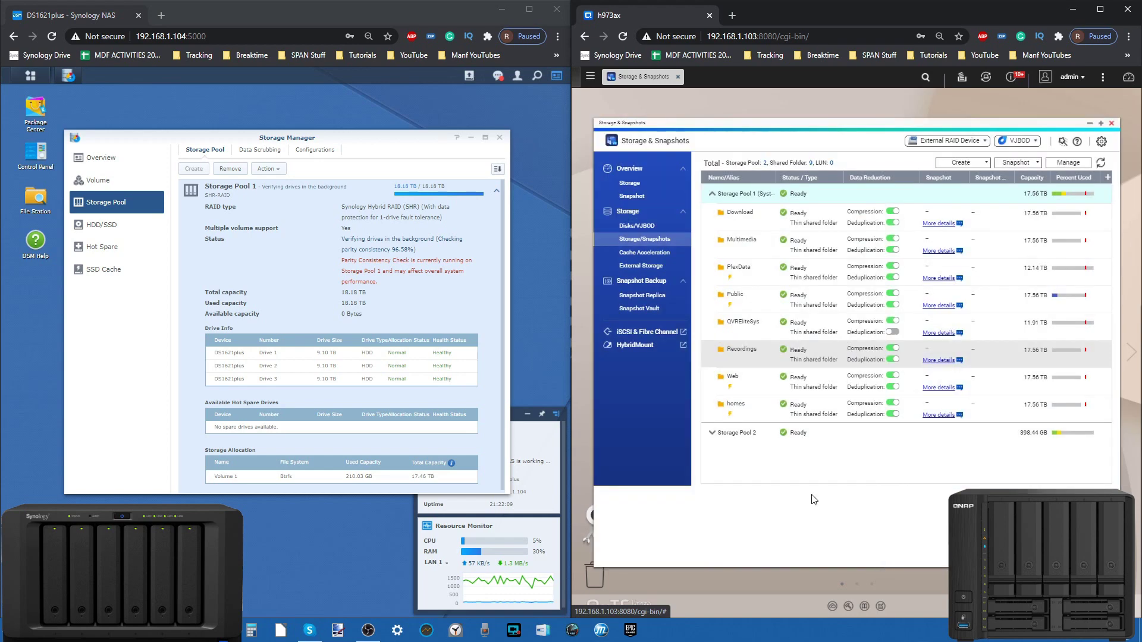
click(712, 434)
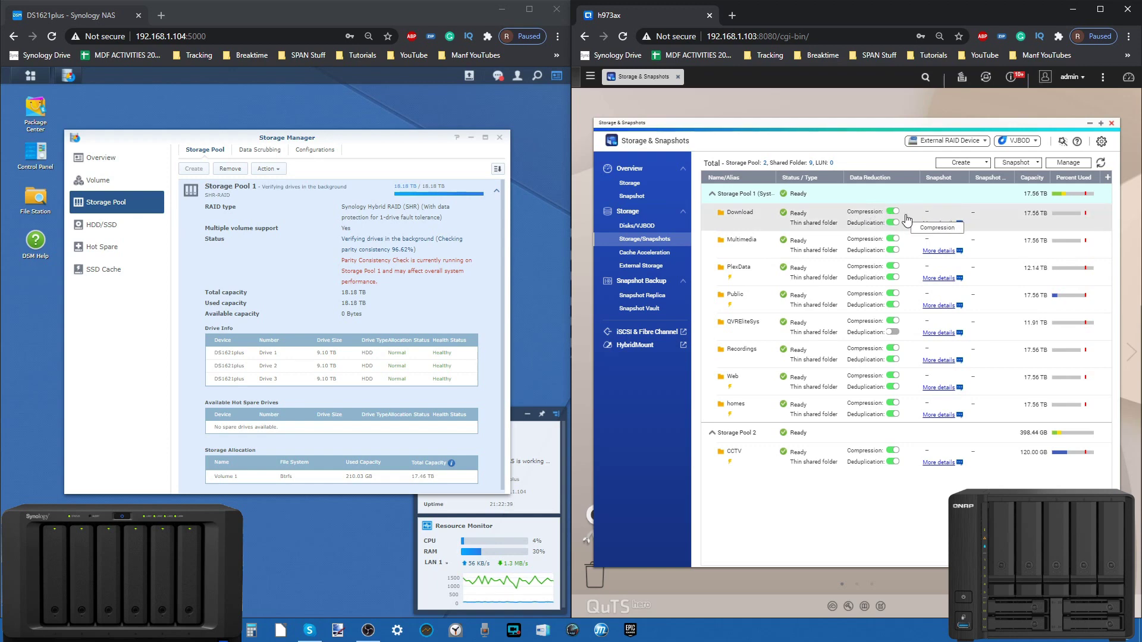
click(927, 225)
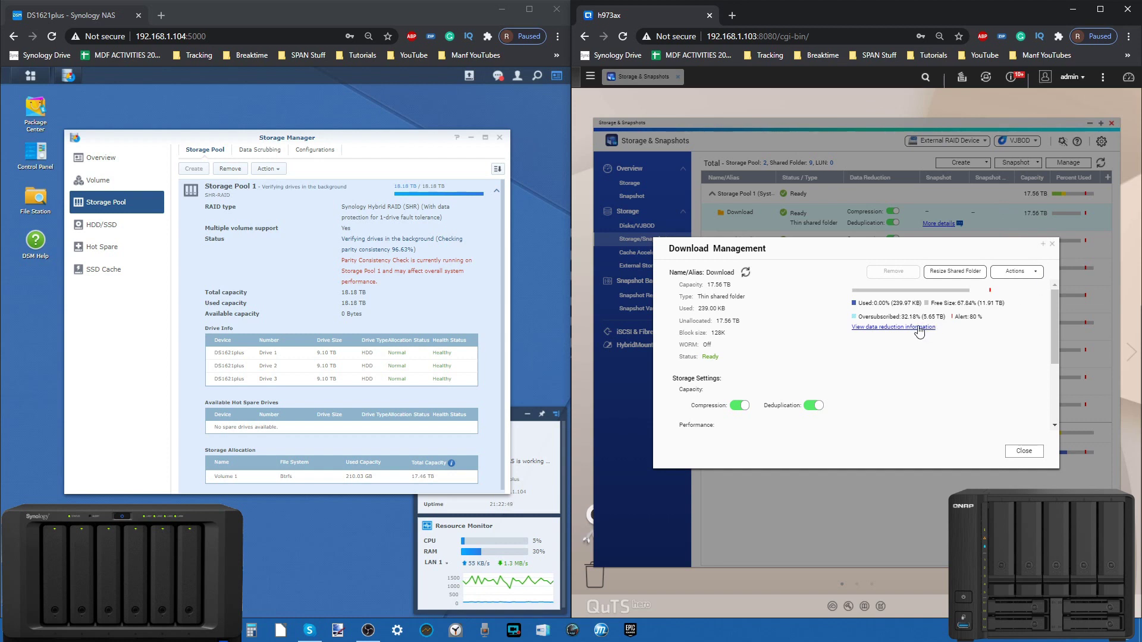
scroll(919, 332, down, 3)
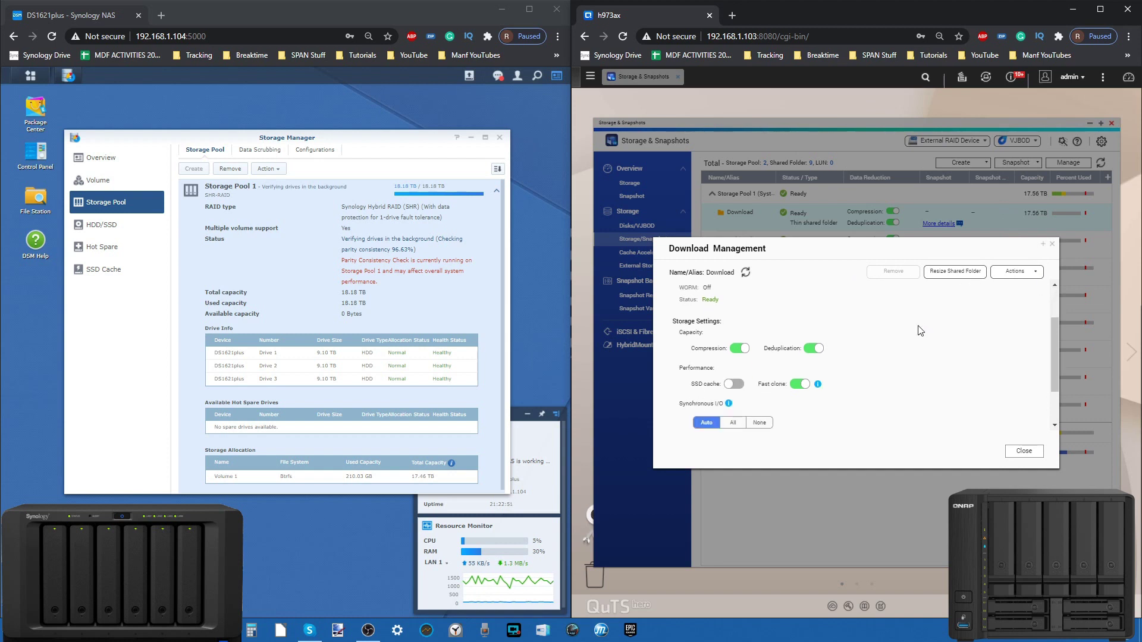
scroll(919, 332, up, 3)
click(868, 327)
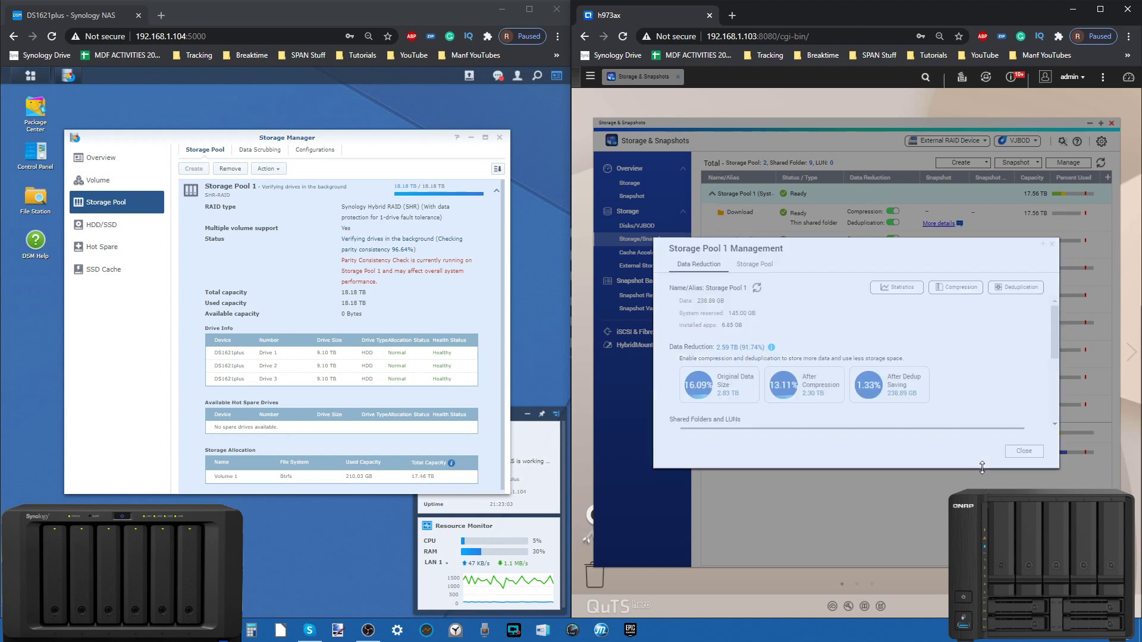
scroll(823, 478, down, 1)
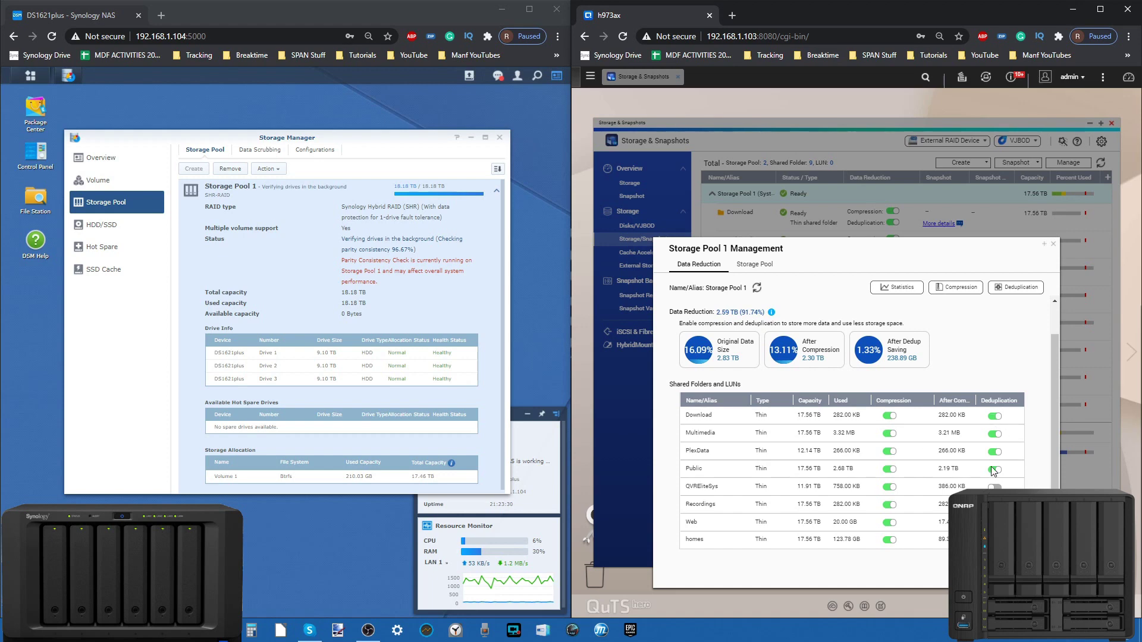
click(944, 287)
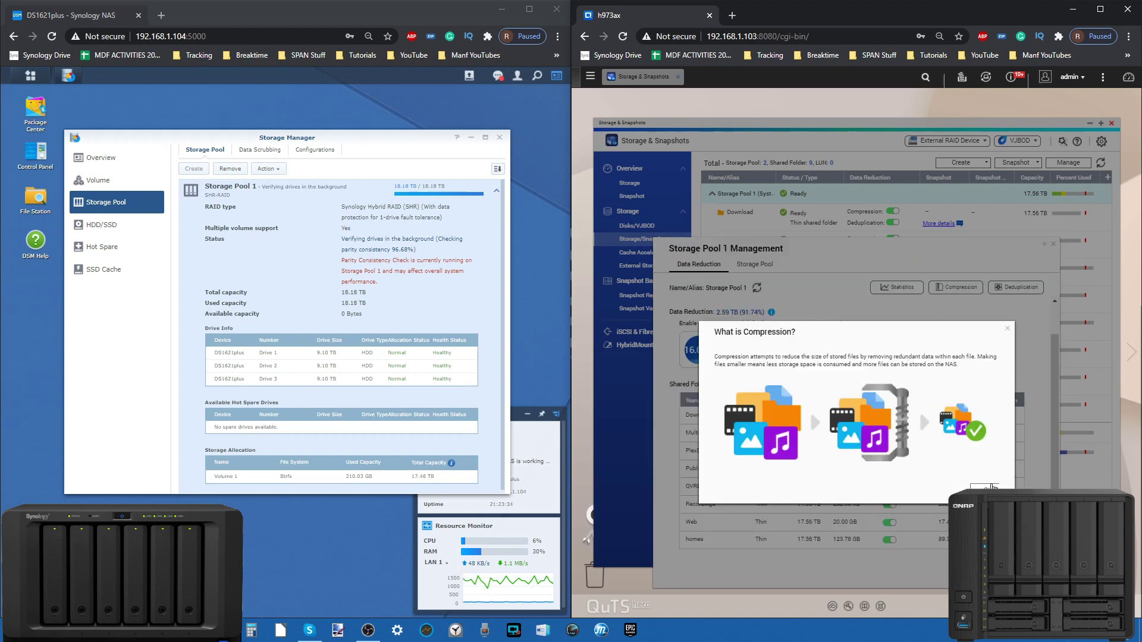
click(990, 487)
click(993, 289)
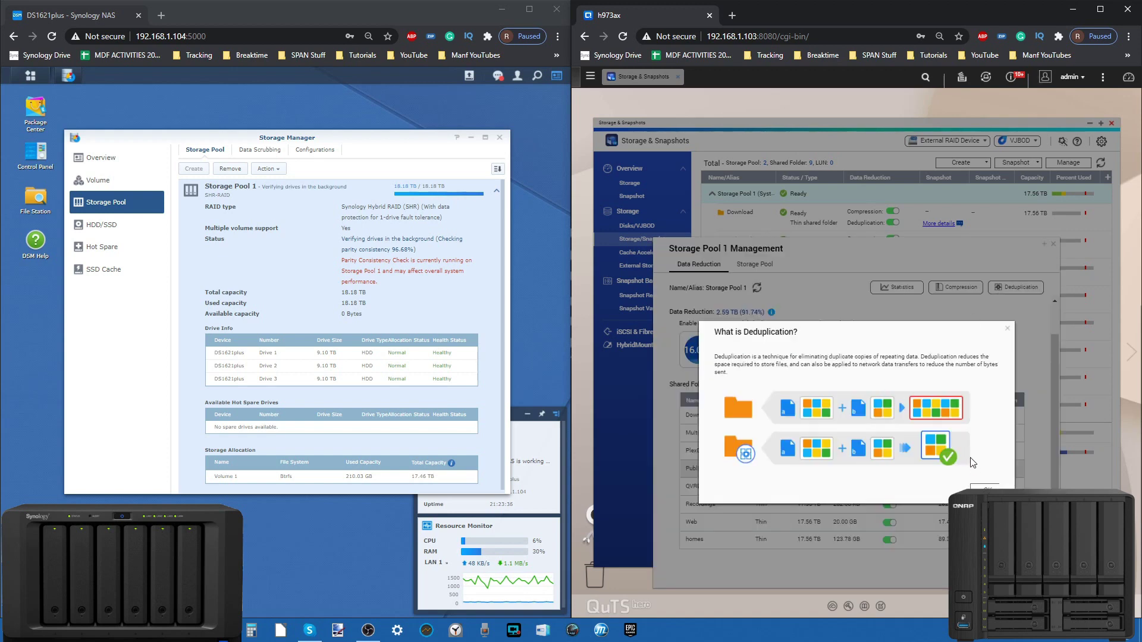
click(978, 486)
click(890, 290)
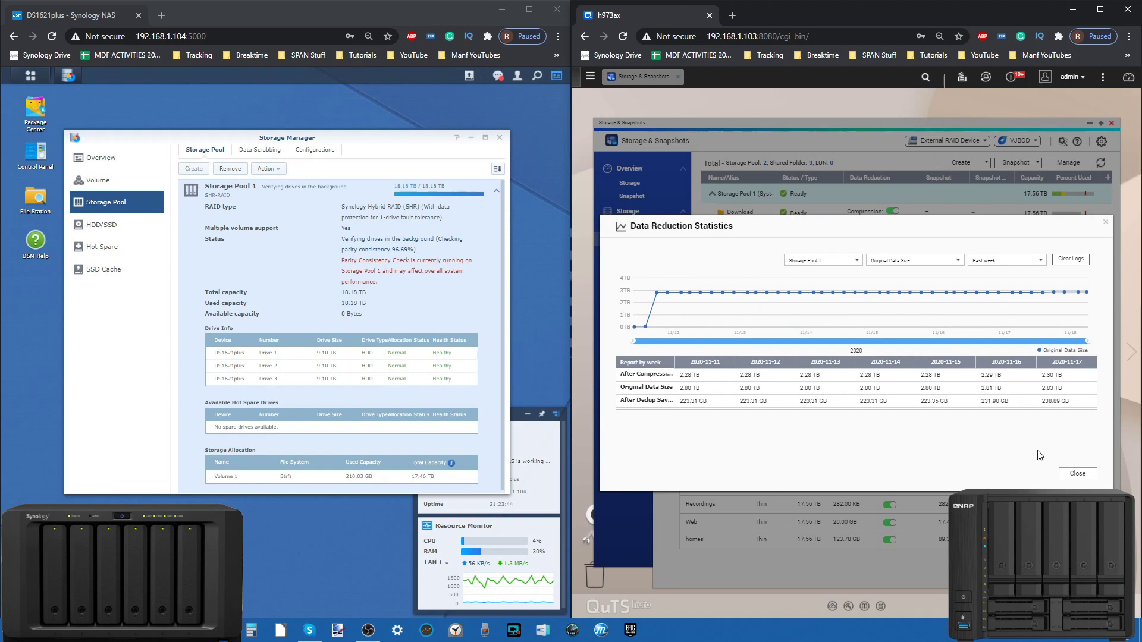
click(1088, 474)
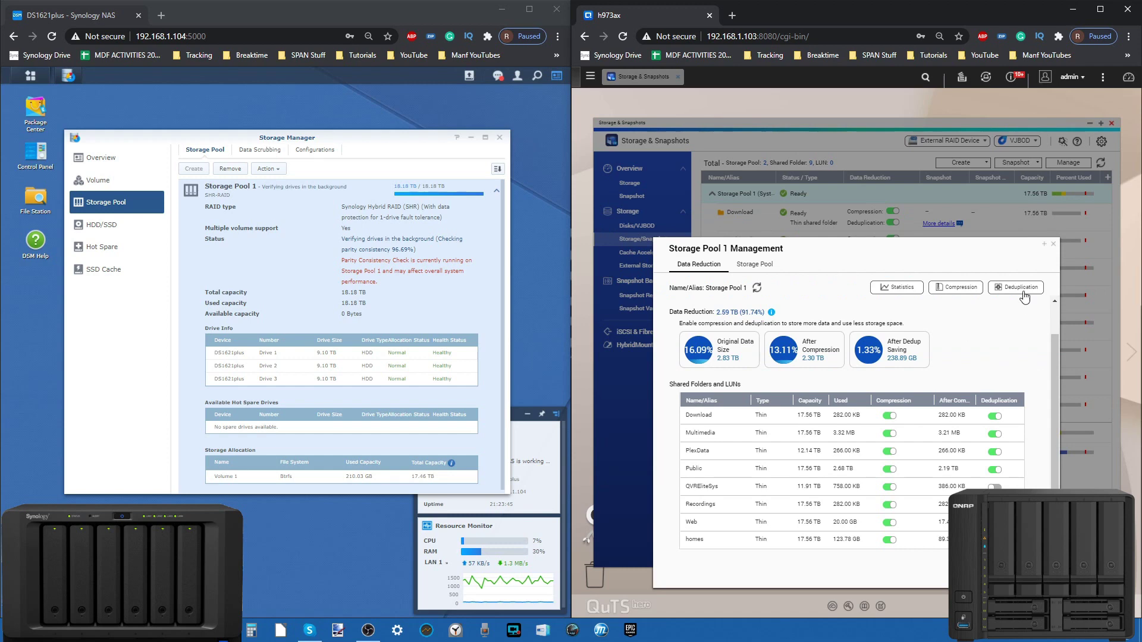
click(1053, 248)
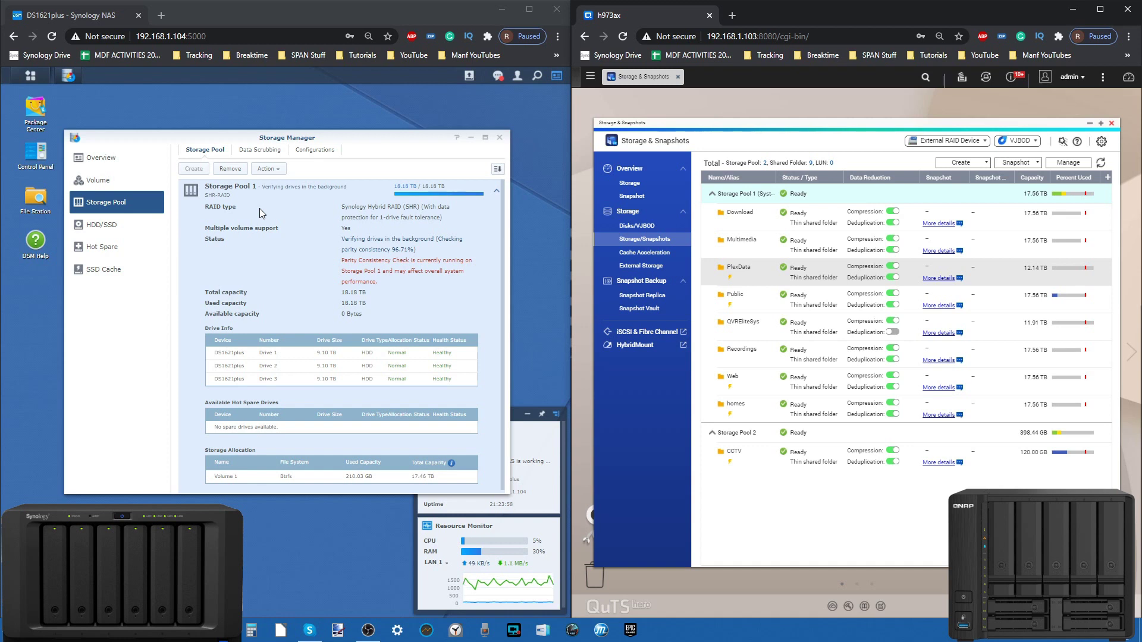
Step: Review Synology's HDD/SSD list and Hot Spare settings, then close Storage Manager
click(111, 233)
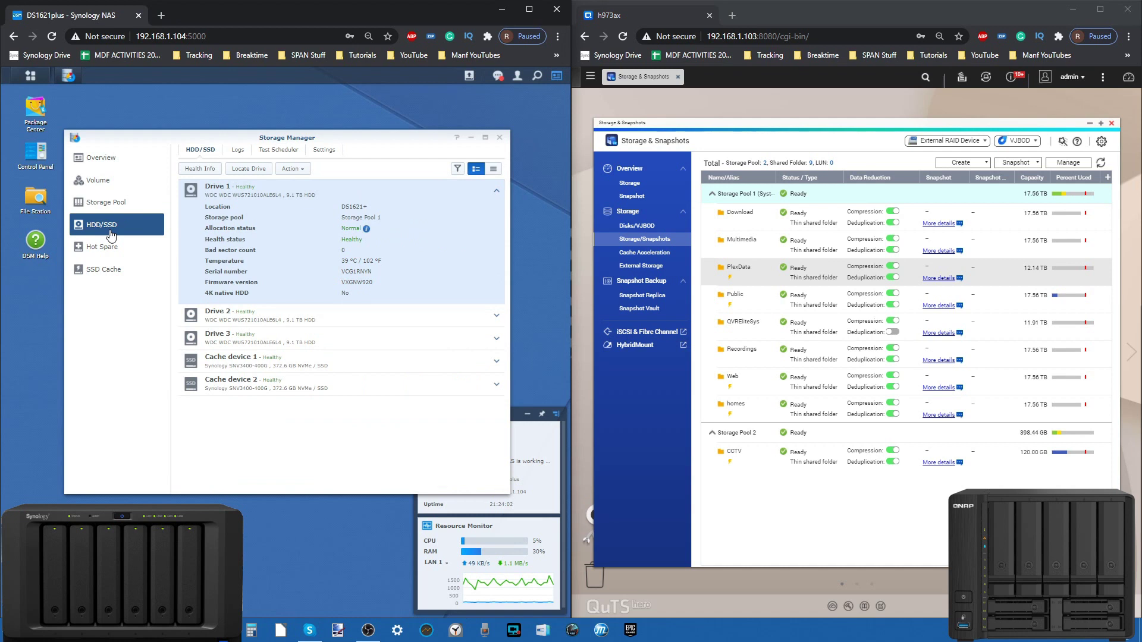
click(132, 251)
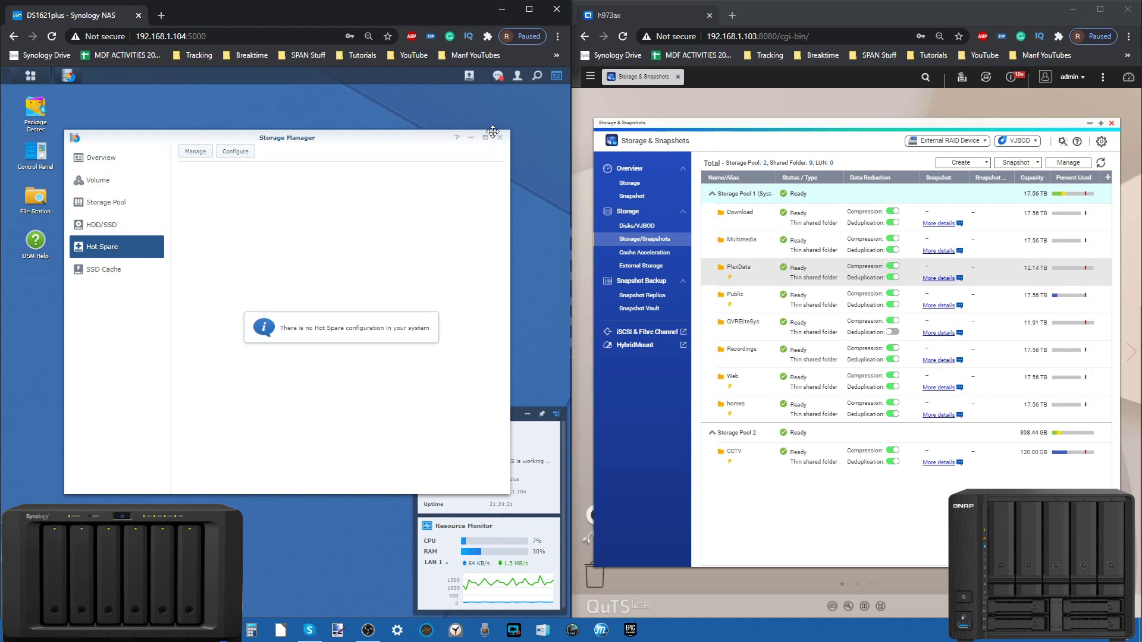
click(500, 141)
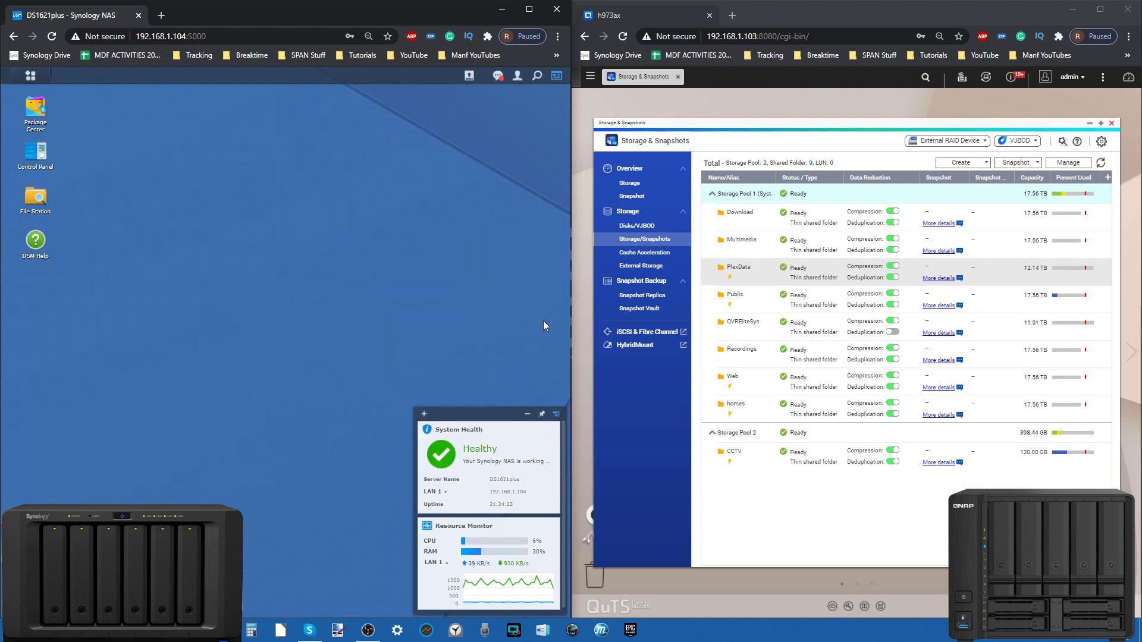
Step: Open HybridMount past its quick start intro, close it, and show the VJBOD help options
click(631, 347)
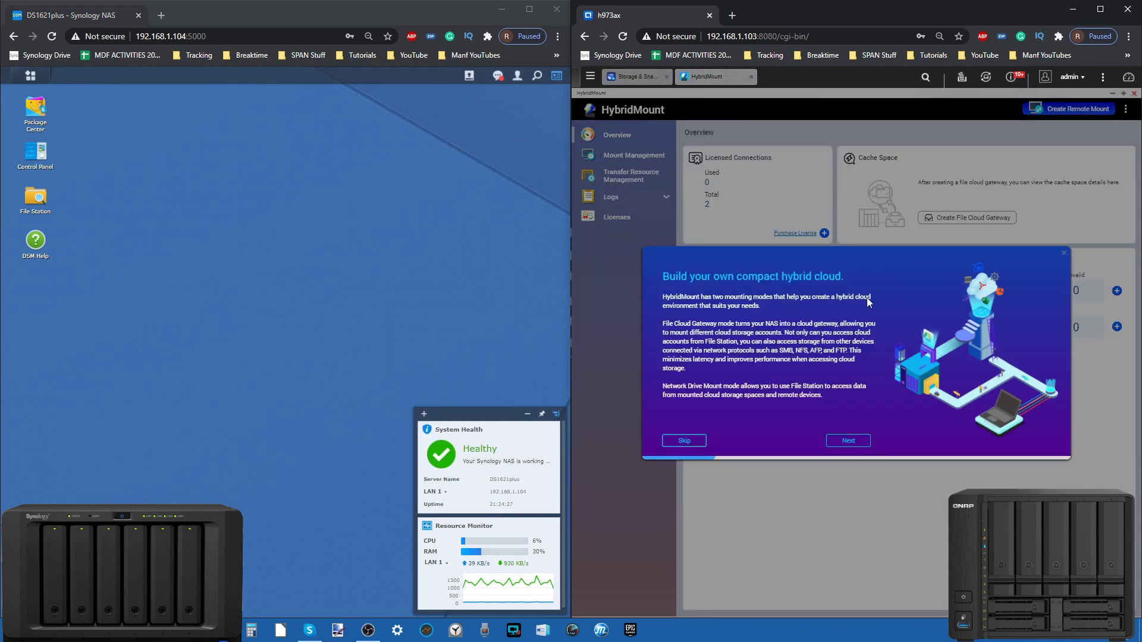
click(684, 441)
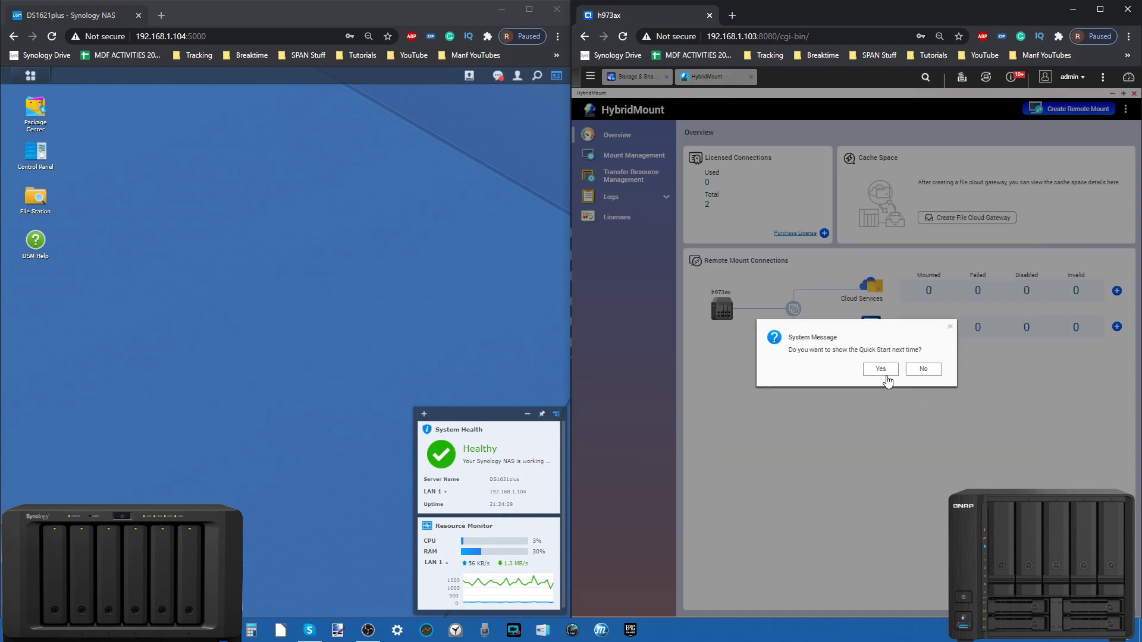
click(884, 373)
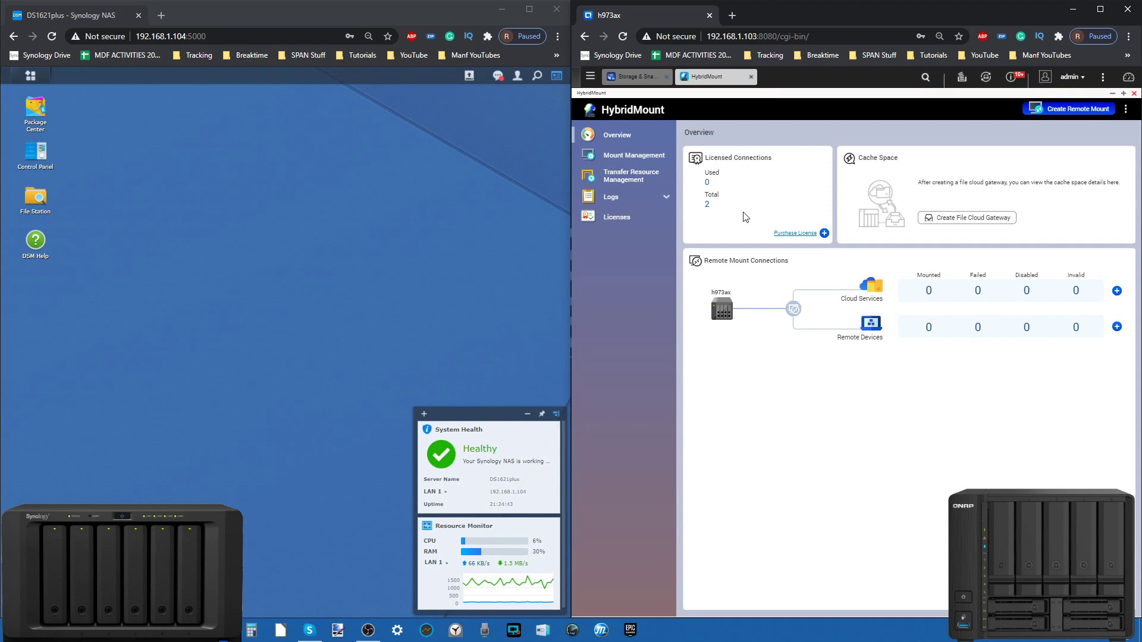
click(1133, 95)
click(1017, 141)
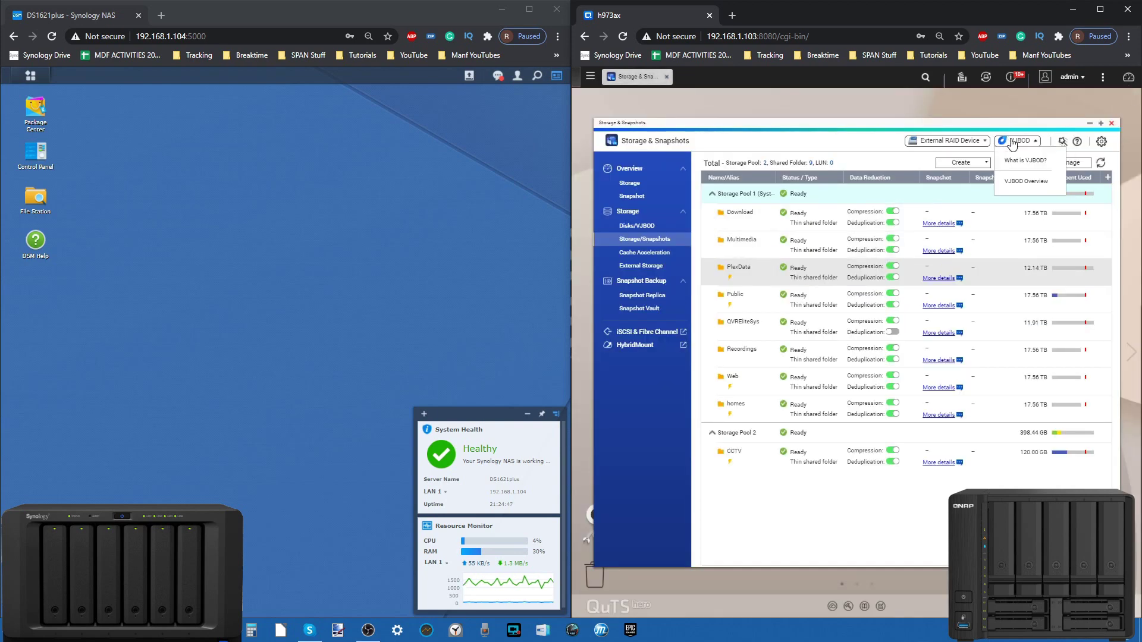
Step: Open the 'What is VJBOD?' web page, then check and close the VJBOD Overview
click(1023, 160)
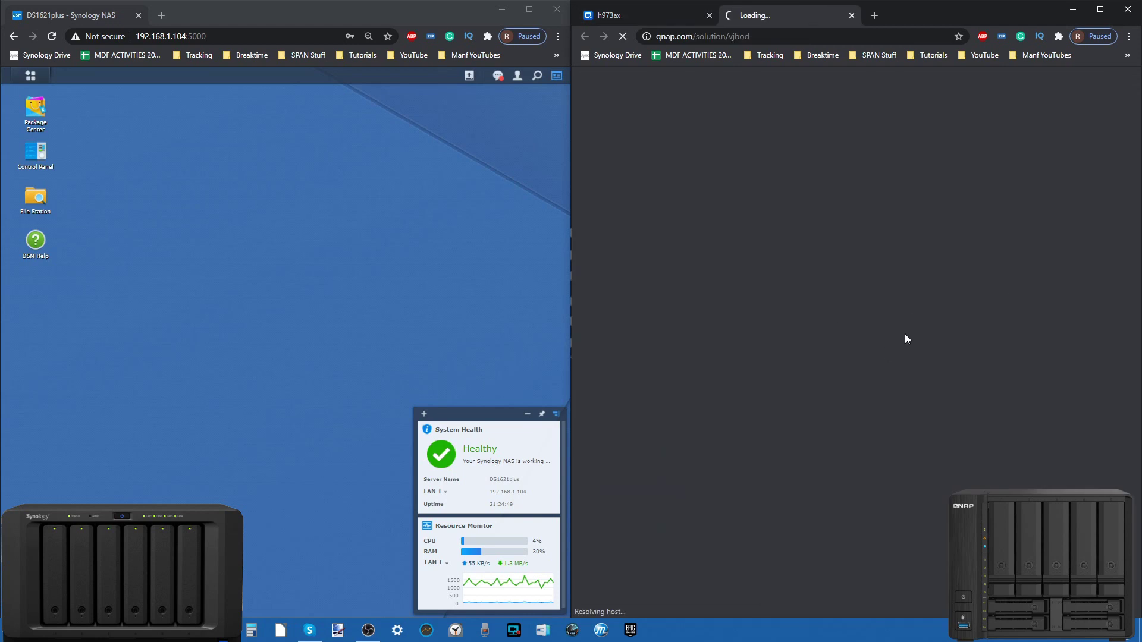
click(670, 17)
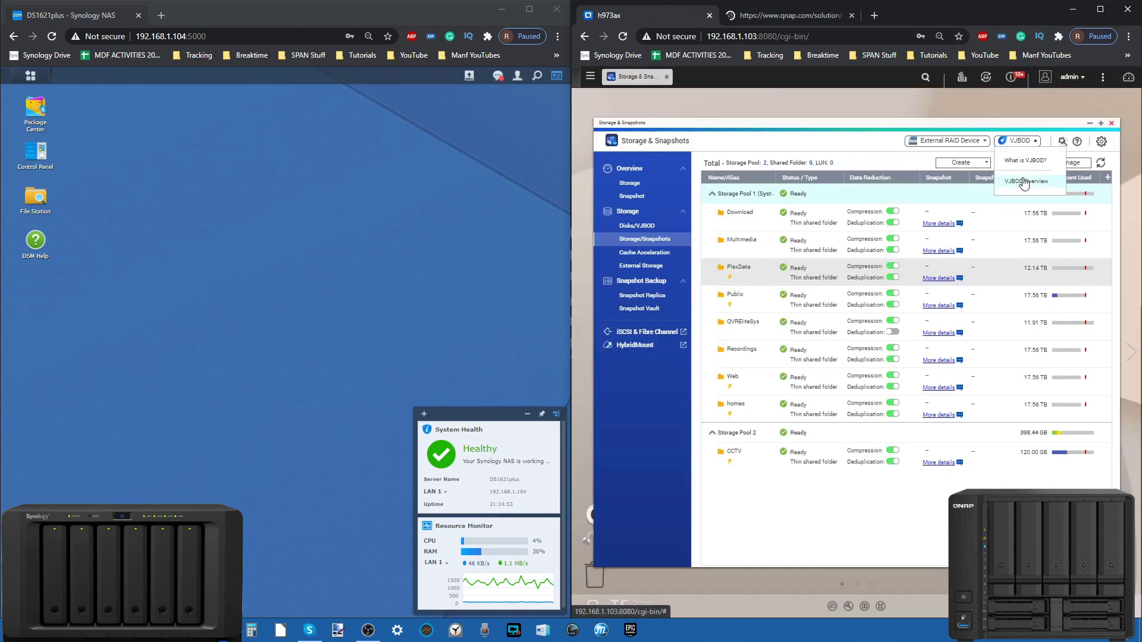
click(1024, 182)
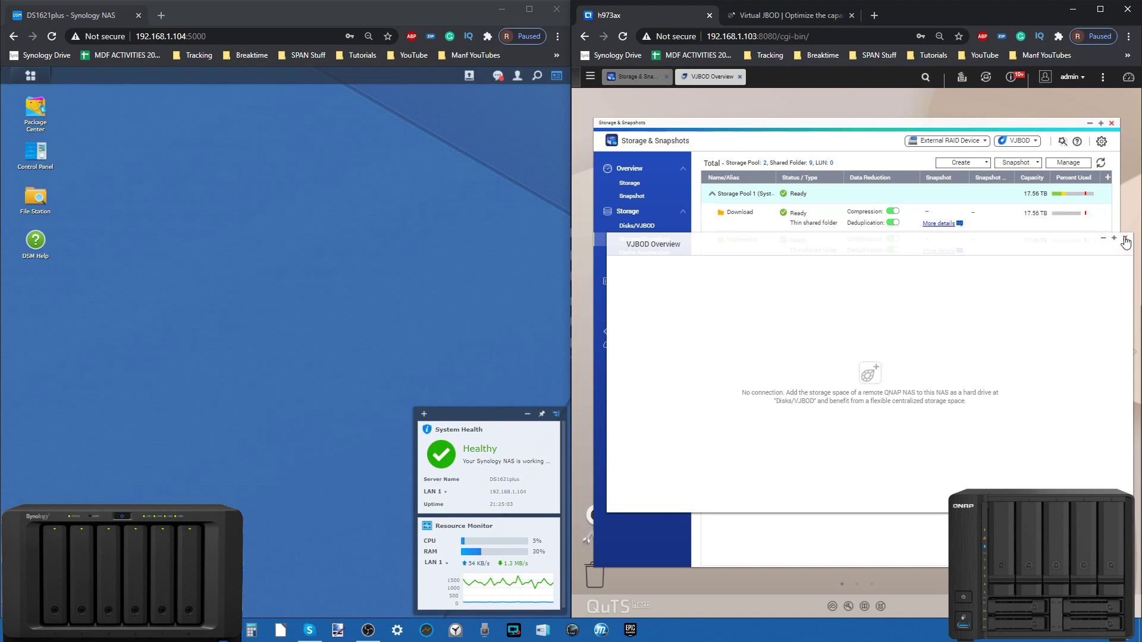
click(1125, 241)
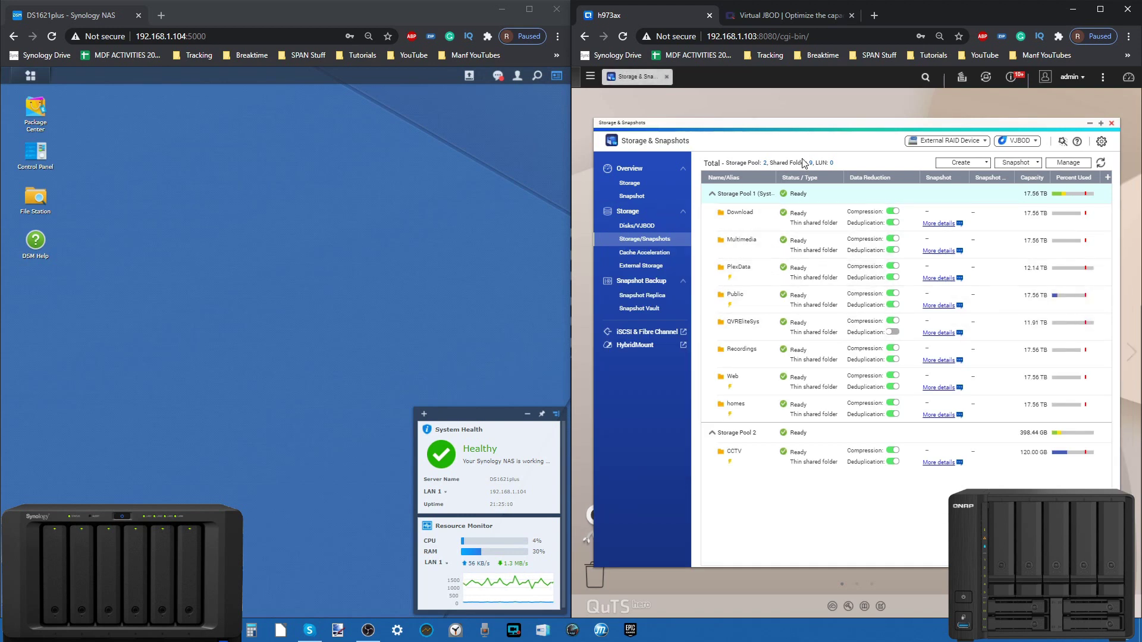
Step: Close Storage & Snapshots and open QNAP's App Center and Synology's Package Center
click(1111, 121)
click(883, 233)
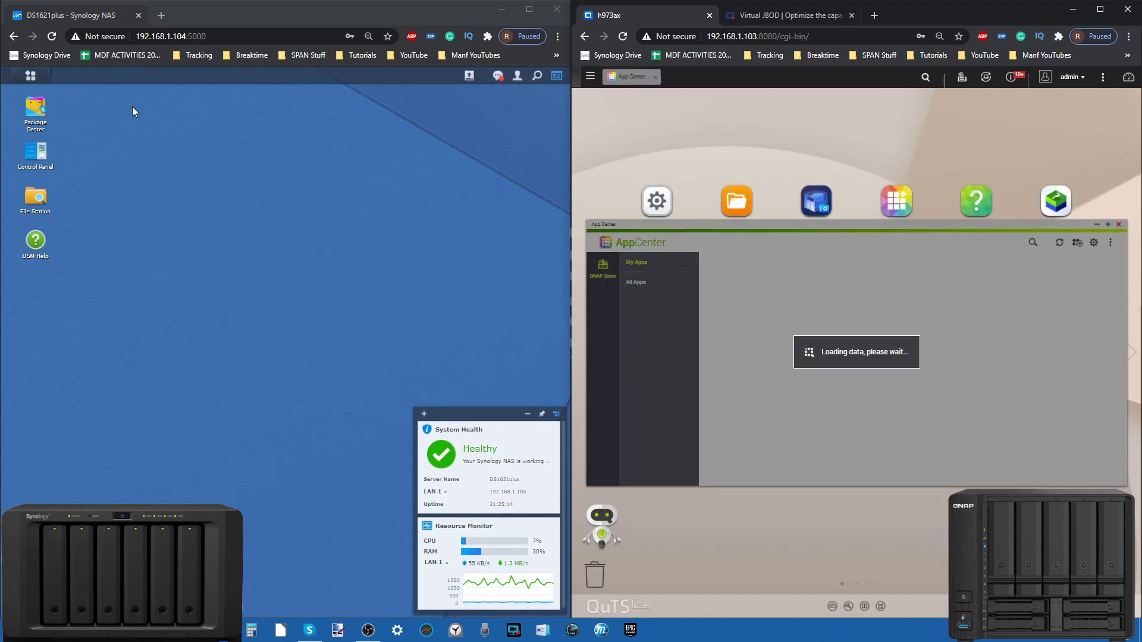
click(35, 106)
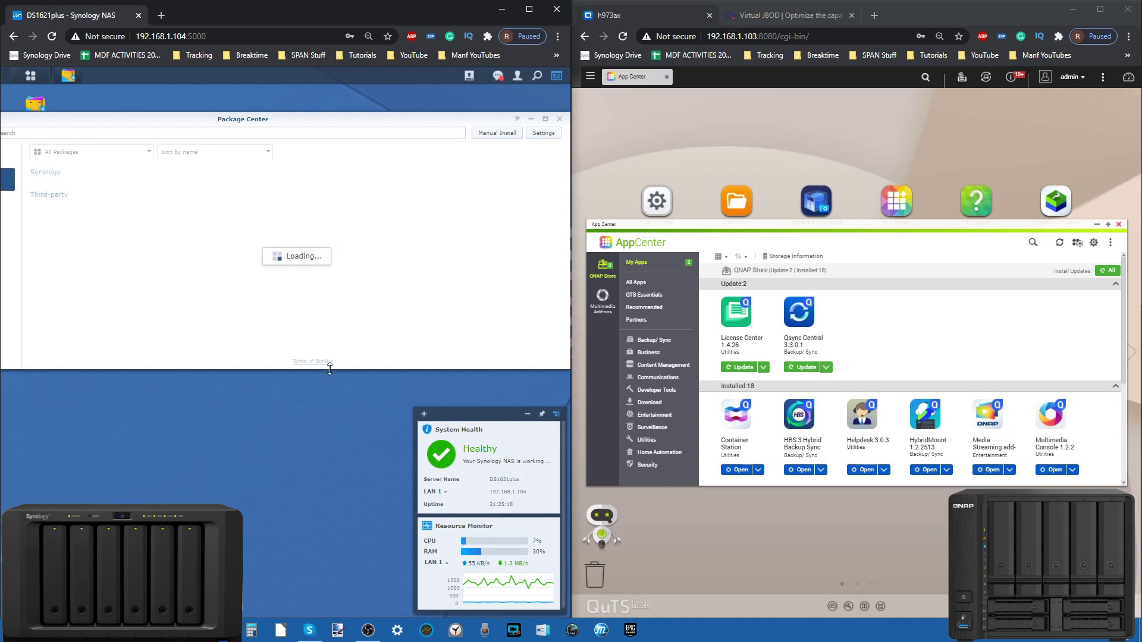
drag(335, 409, 334, 460)
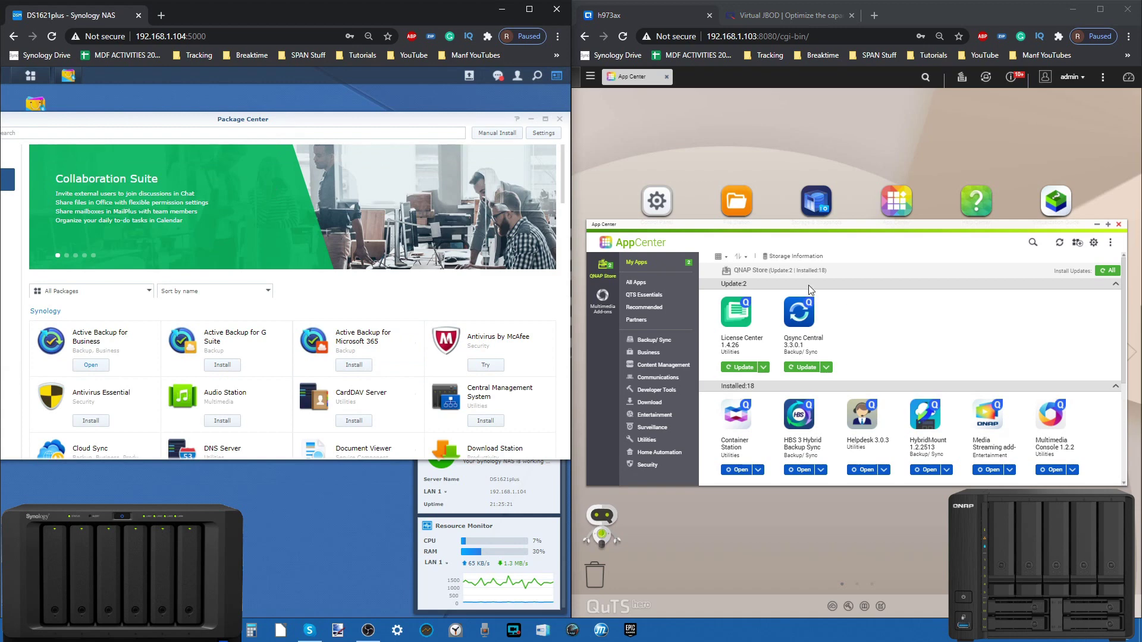
Step: List all QNAP apps, scroll through Synology's packages, then close both app windows
click(631, 283)
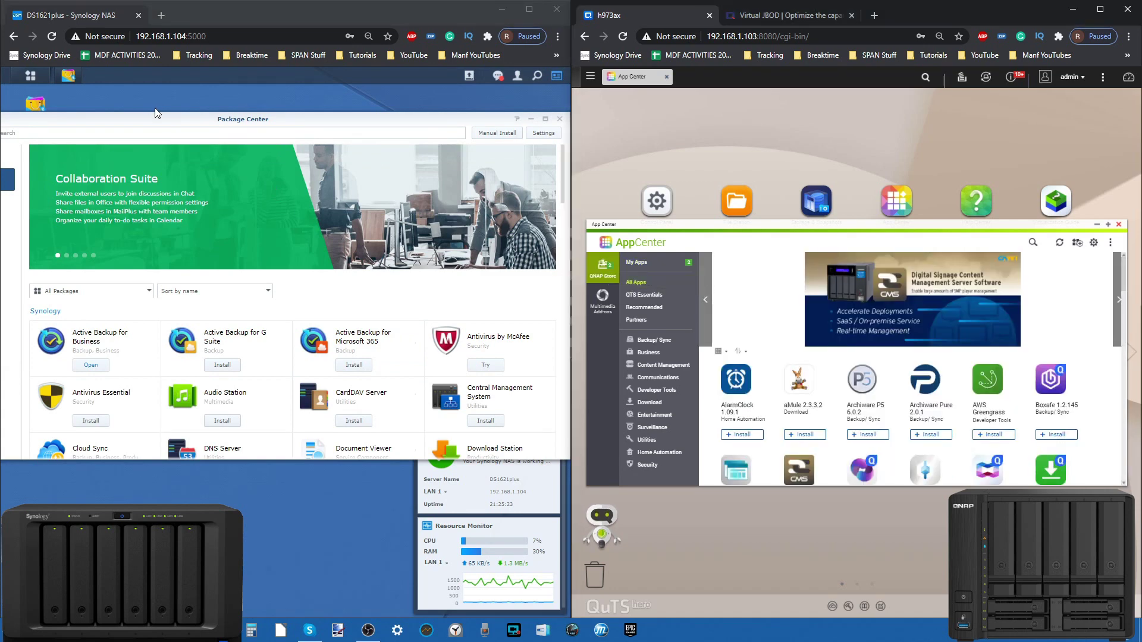
drag(157, 119, 249, 143)
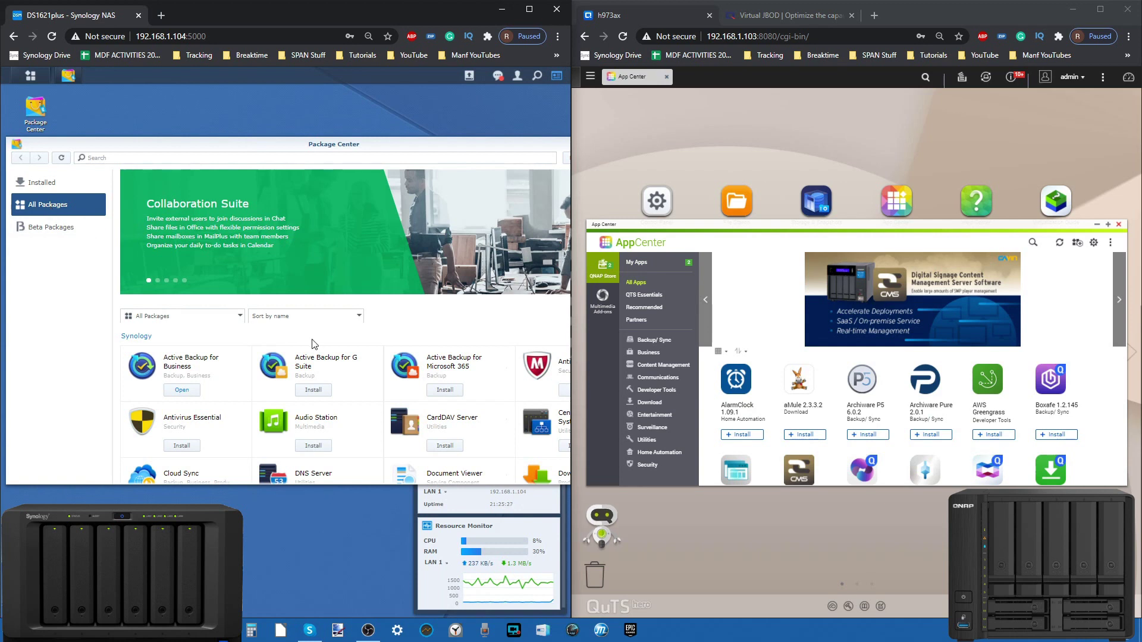
scroll(312, 343, down, 4)
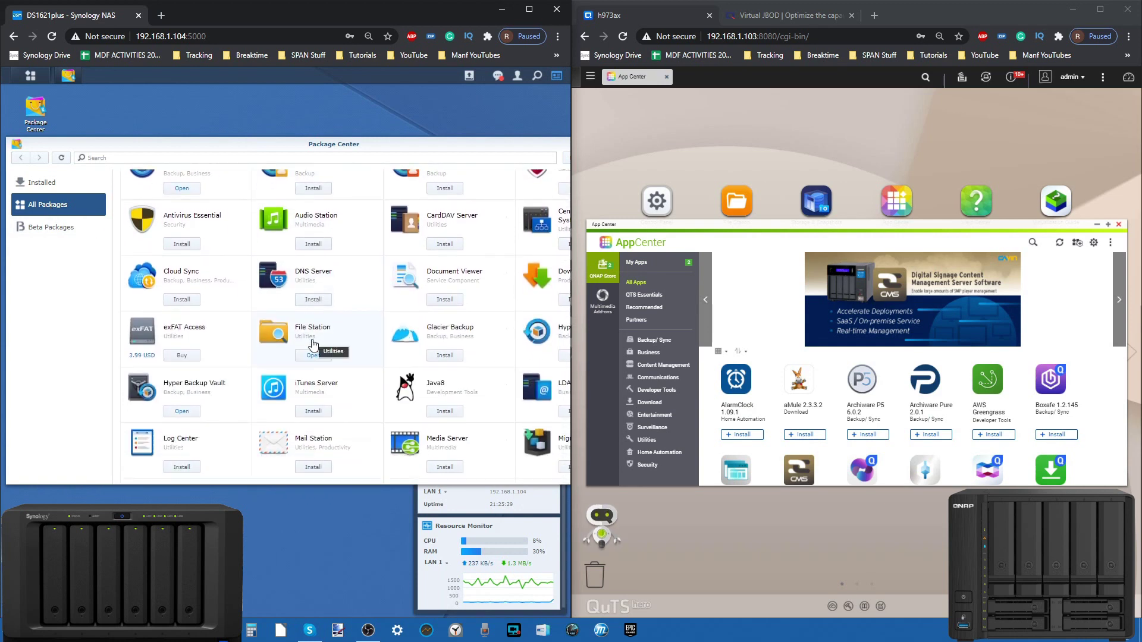
scroll(313, 338, down, 6)
drag(479, 141, 279, 181)
click(450, 183)
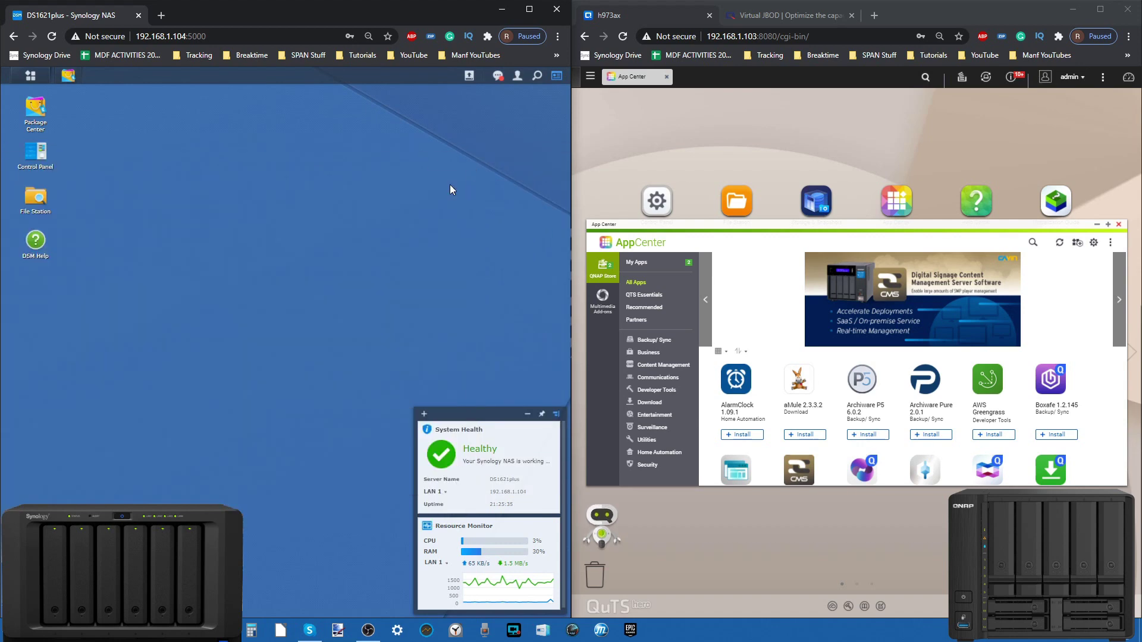
click(1118, 224)
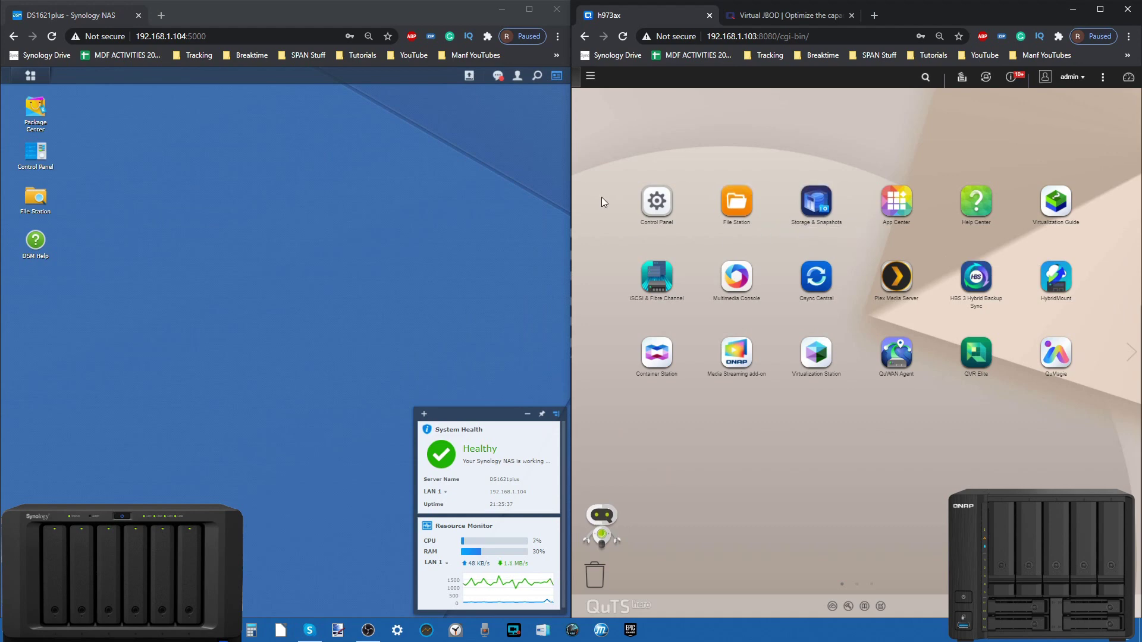
Step: Open File Station on both Synology and QNAP, then move and enlarge both windows side by side
click(36, 196)
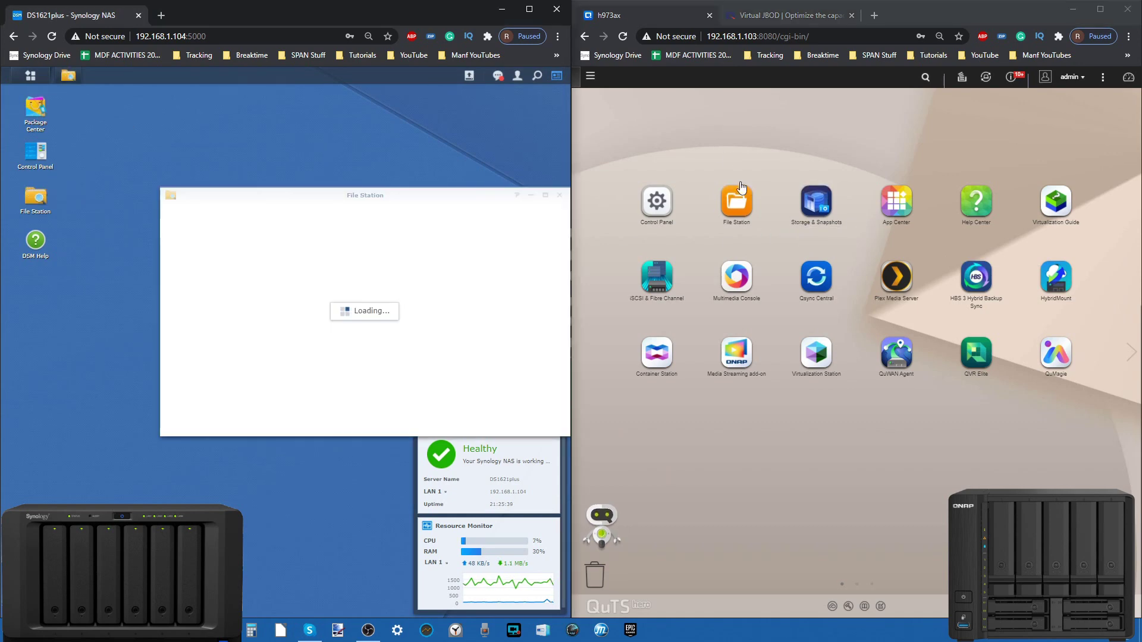
click(736, 201)
drag(419, 195, 315, 186)
drag(769, 227, 747, 173)
drag(889, 481, 889, 525)
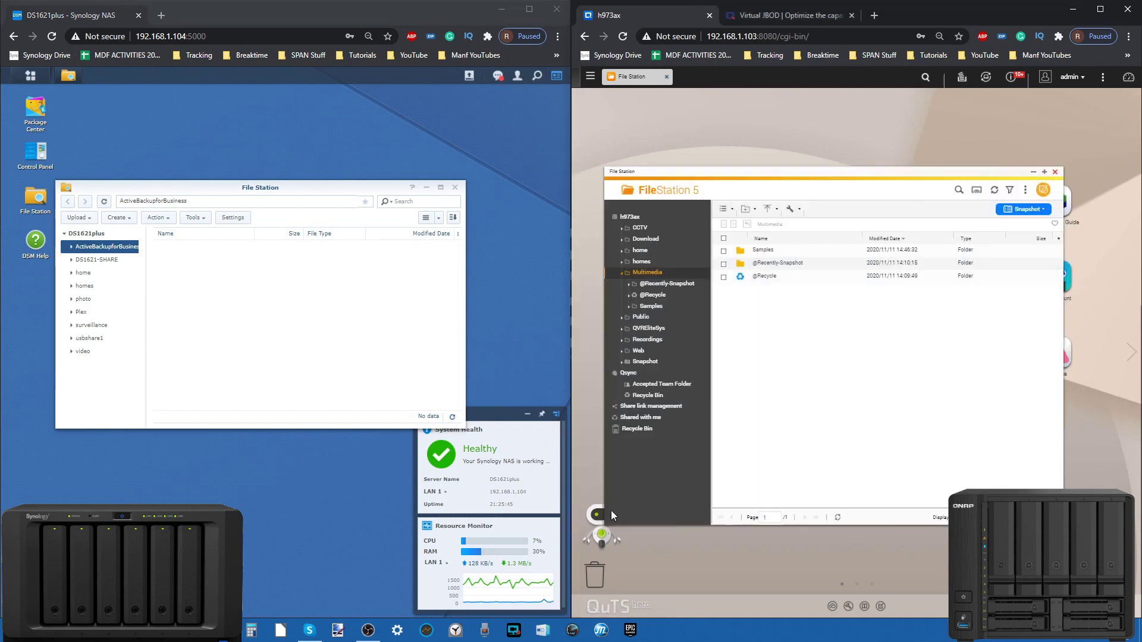
drag(243, 426, 243, 523)
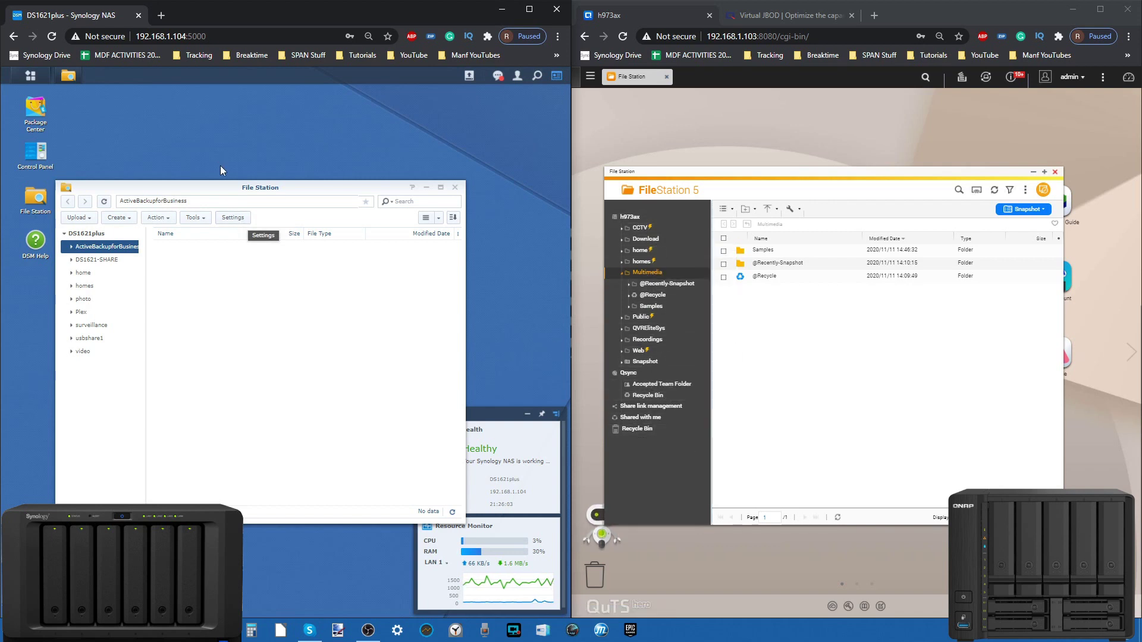
Step: Show the IMAGES AND VMS folder under DS1621-SHARE in Synology's File Station
drag(204, 185, 216, 160)
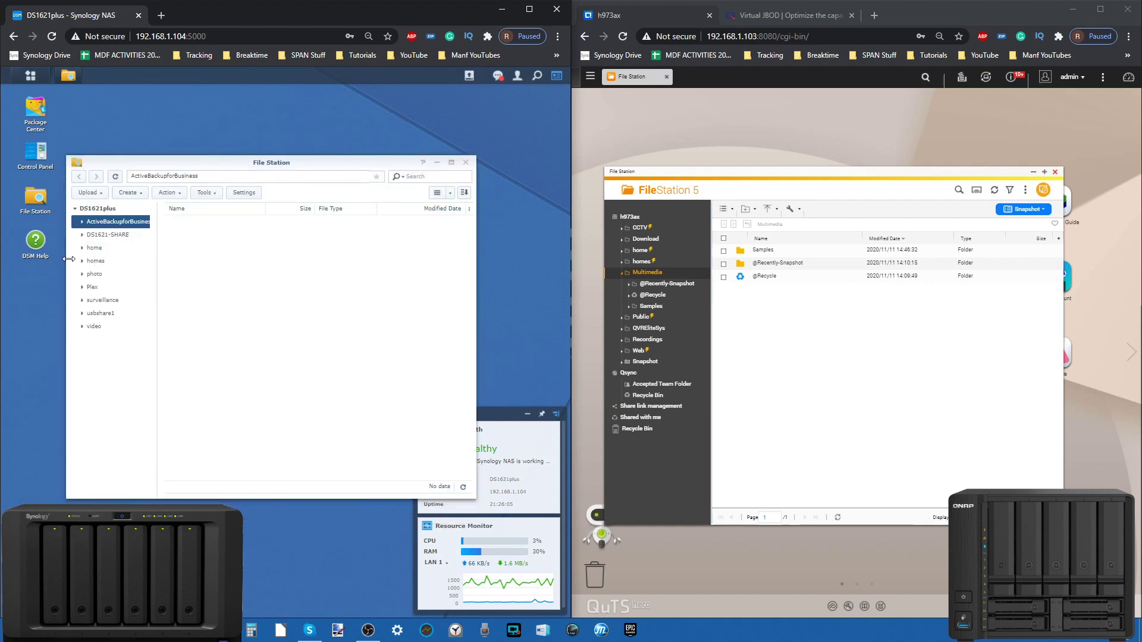
click(82, 236)
click(114, 248)
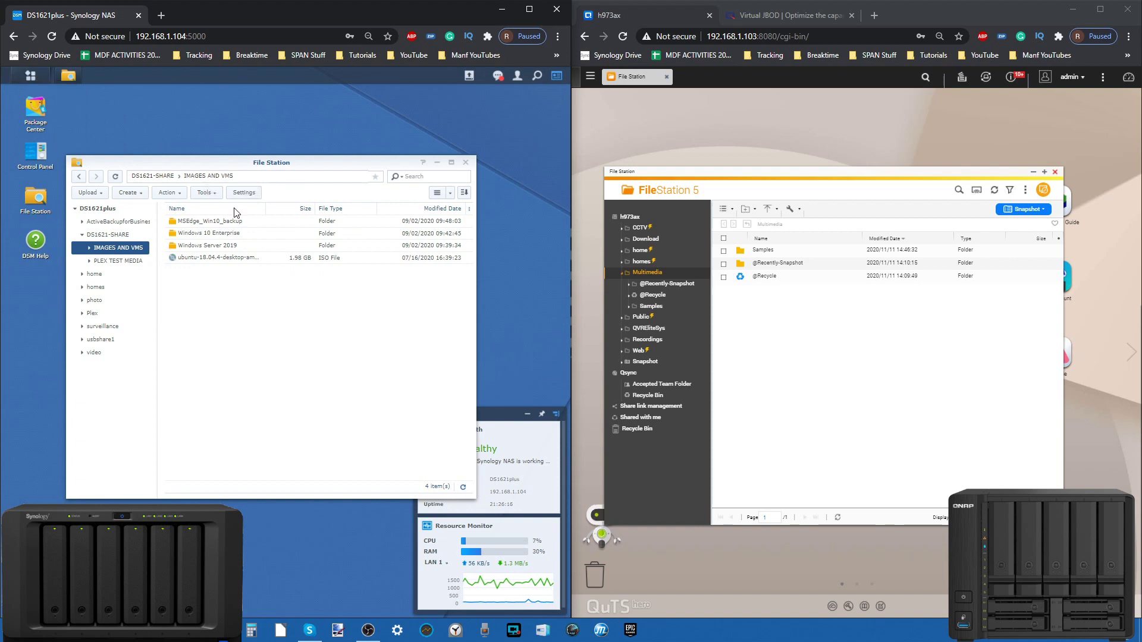
drag(380, 162, 404, 129)
Step: Reposition QNAP's File Station window, then close it
drag(737, 171, 761, 101)
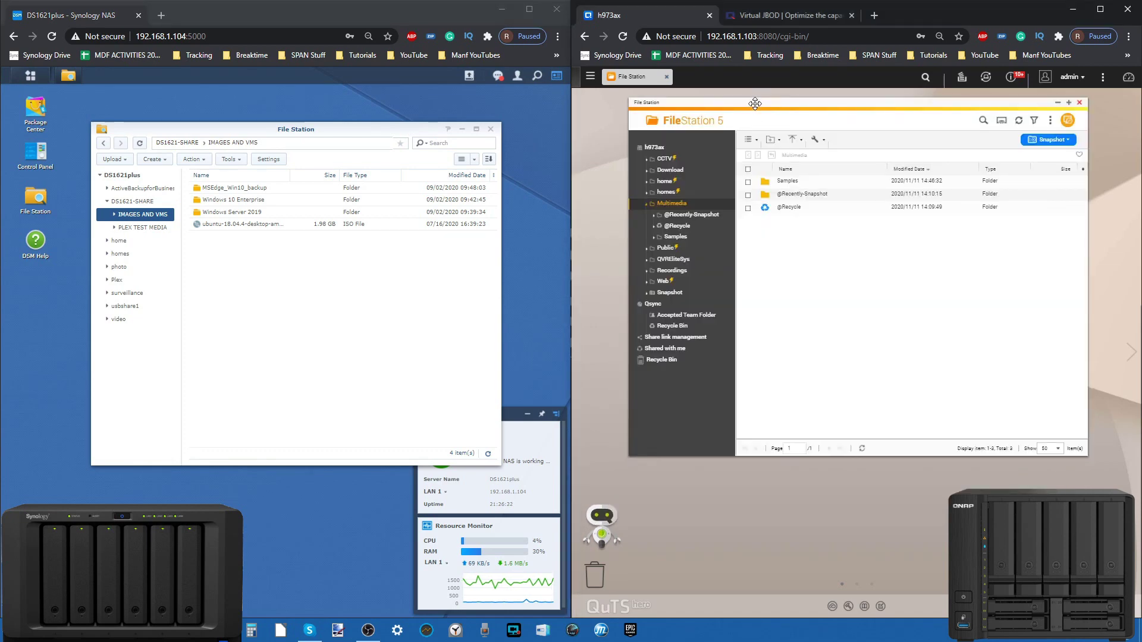
drag(752, 102, 751, 112)
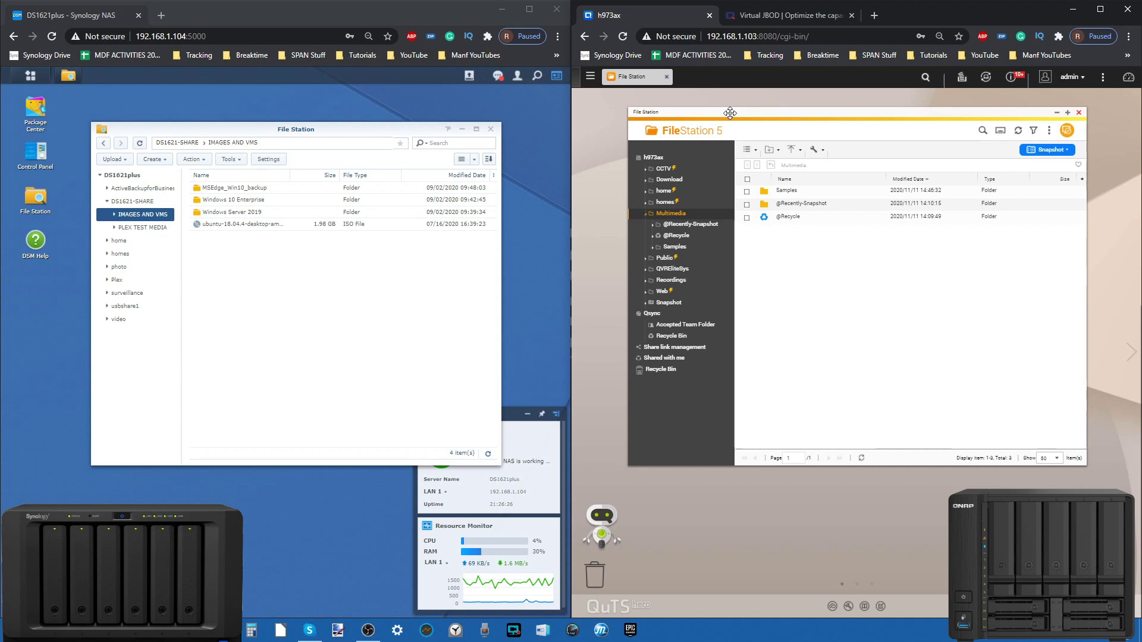
drag(730, 112, 728, 126)
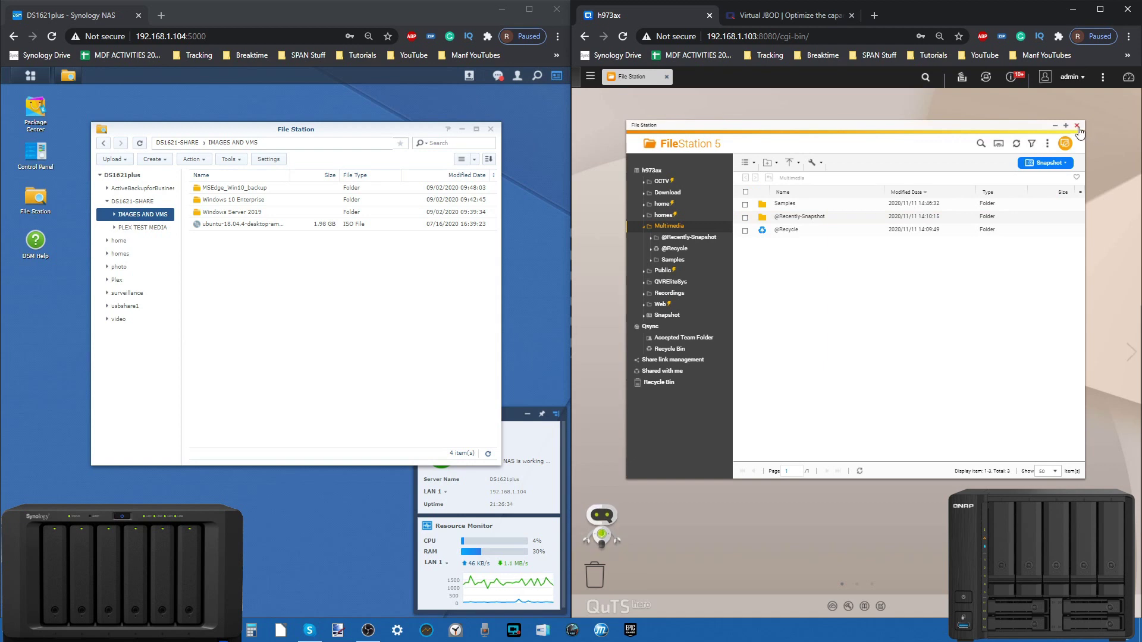
click(1077, 126)
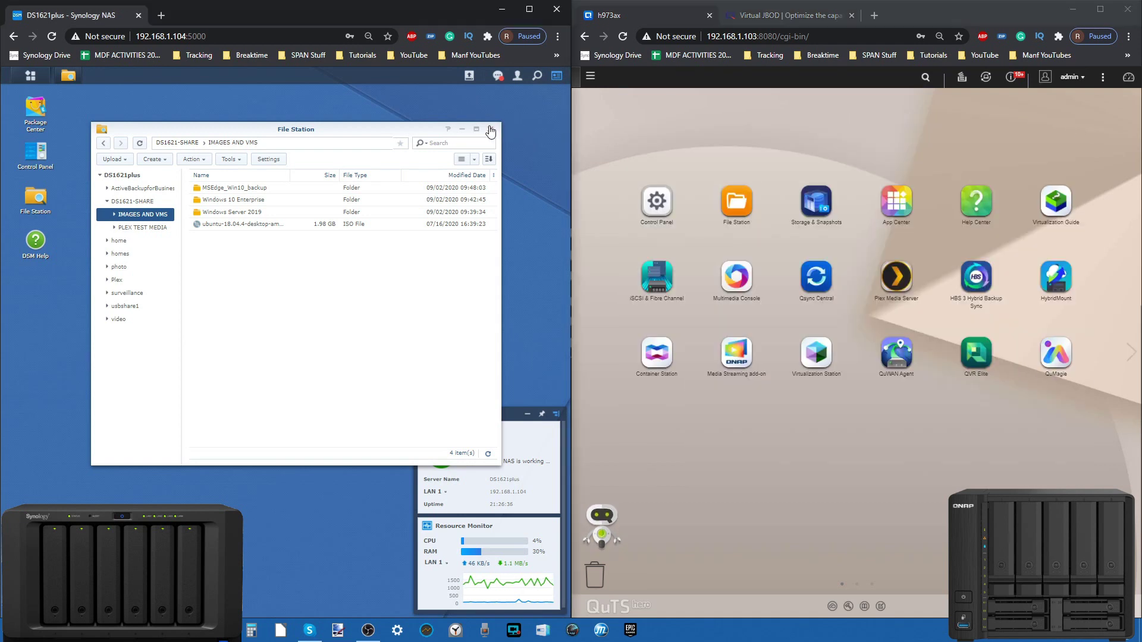
Step: Close the Synology File Station window
click(490, 129)
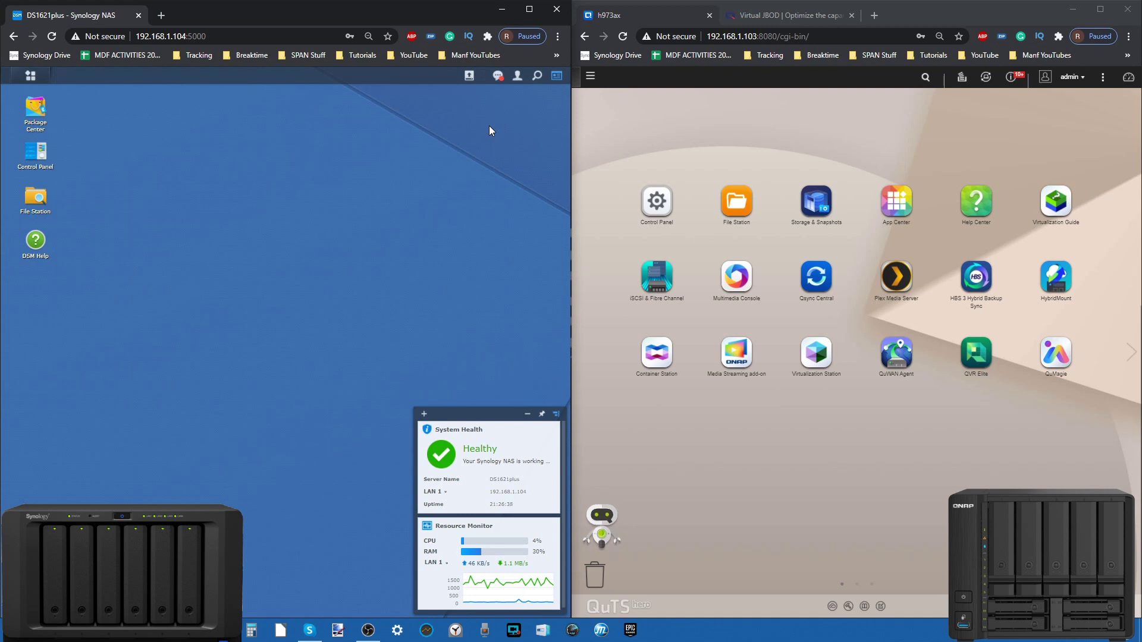